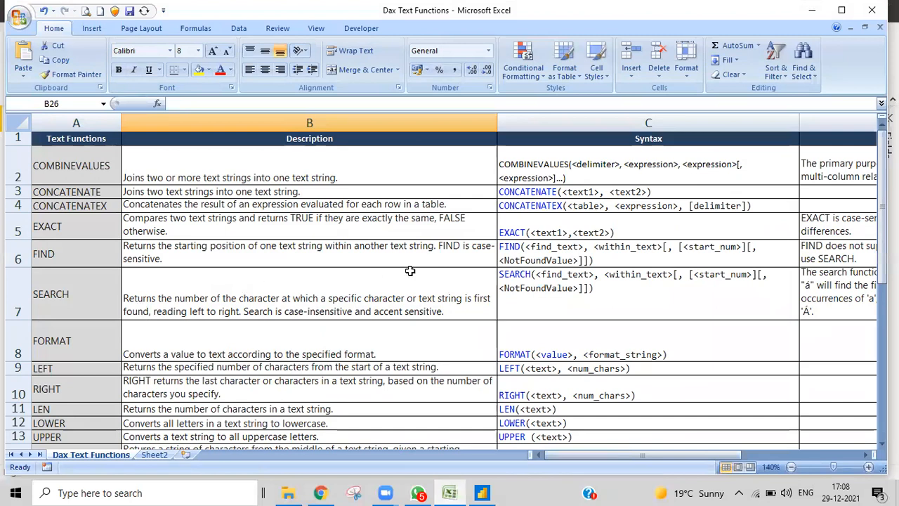
- Scroll the Dax Text Functions sheet to show rows 13–23, UPPER through UNICODE
scroll(430, 251, down, 2)
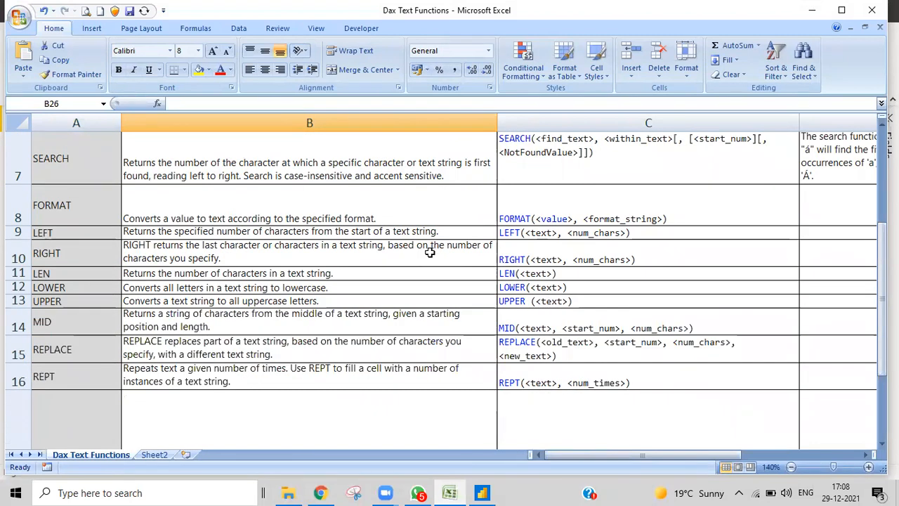
scroll(473, 330, down, 2)
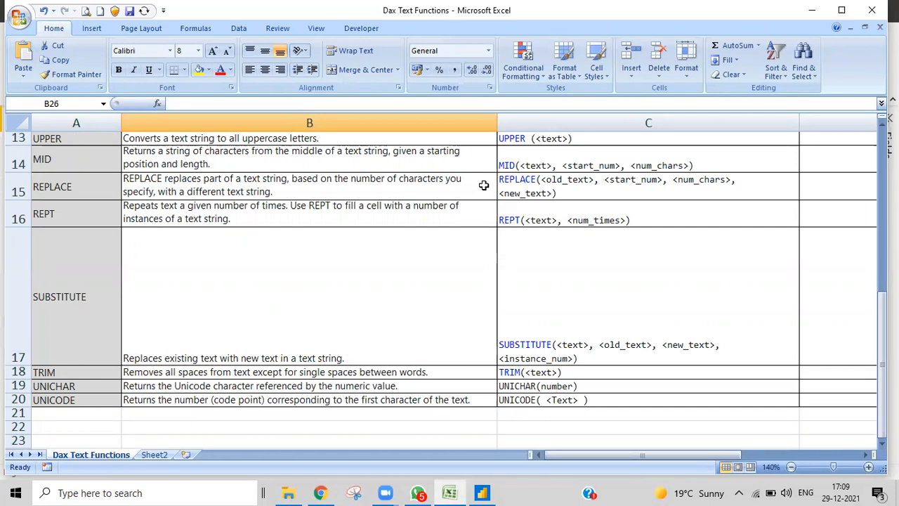
scroll(525, 197, up, 4)
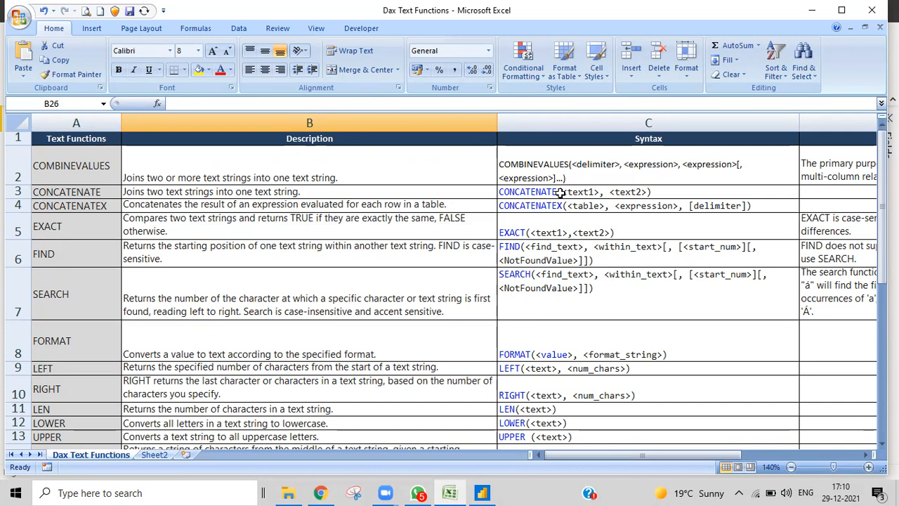
scroll(541, 271, down, 2)
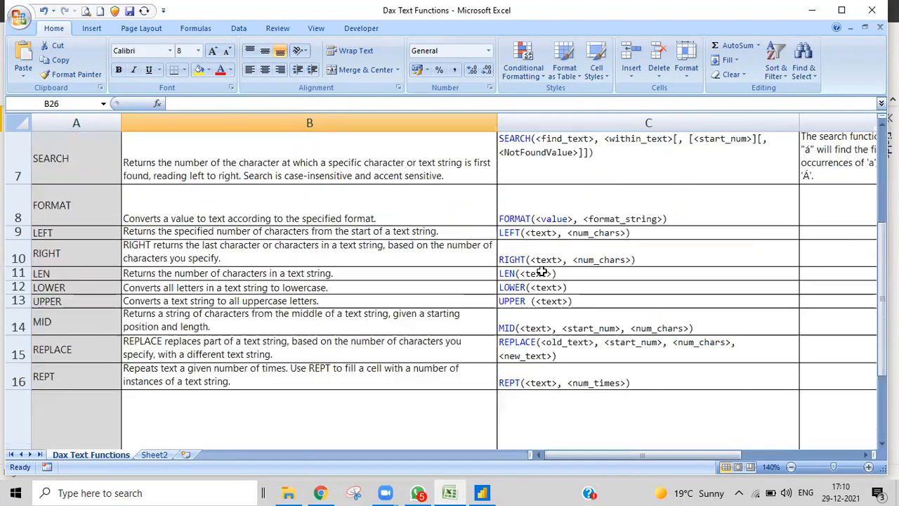
scroll(541, 272, up, 2)
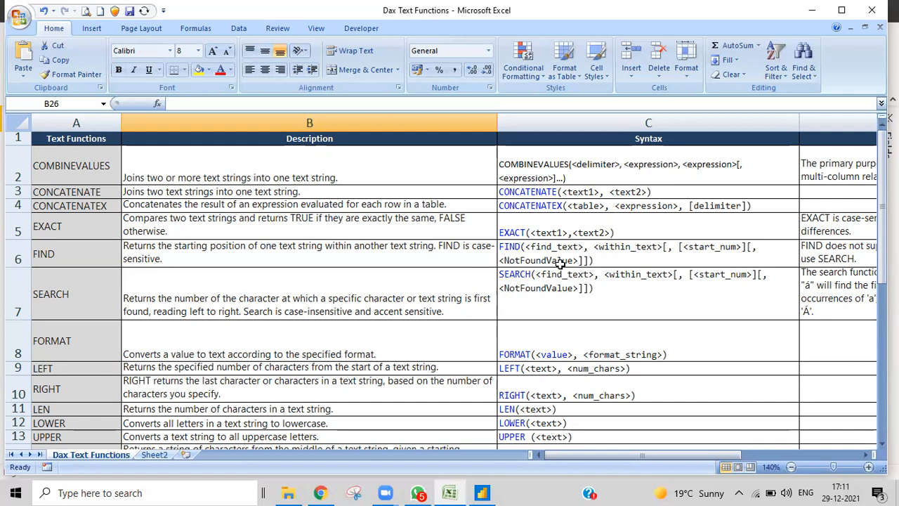
scroll(560, 262, down, 2)
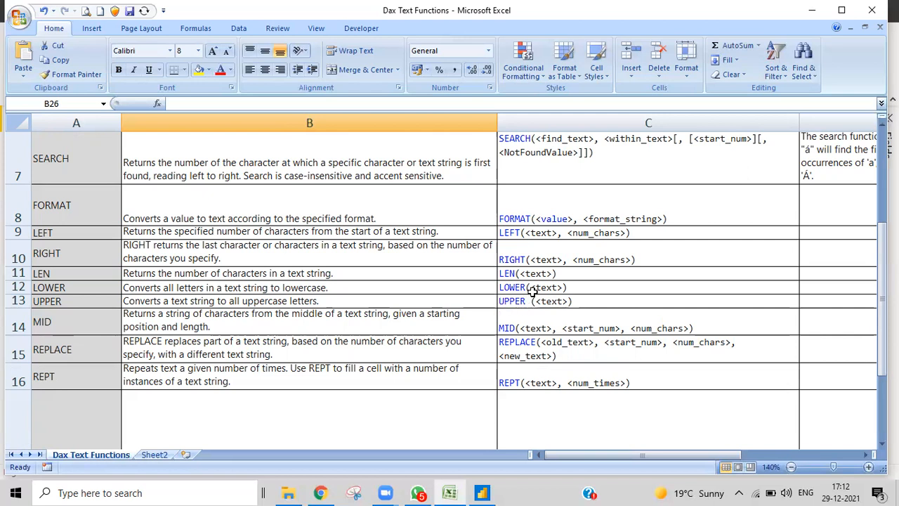
- Finish reviewing the SUBSTITUTE row in Excel, then switch to the blank Power BI report
scroll(599, 300, down, 1)
scroll(600, 300, down, 1)
scroll(599, 300, up, 1)
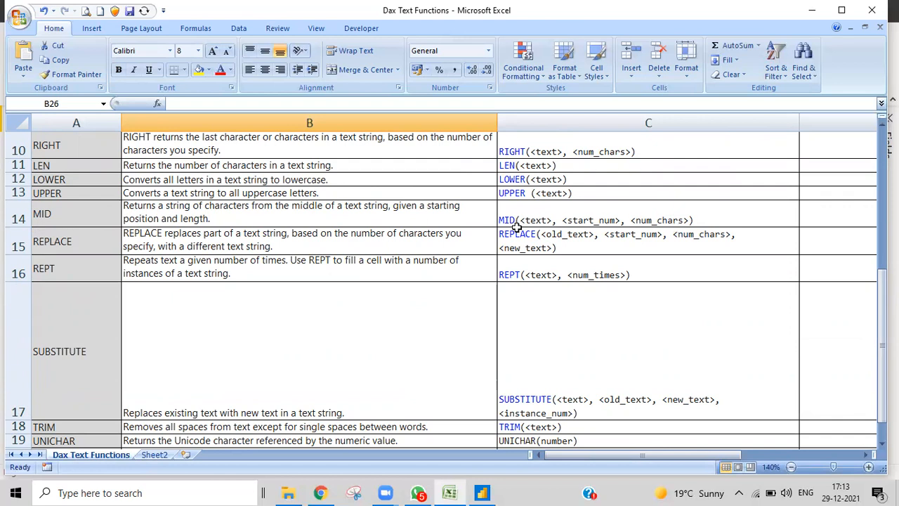
click(482, 493)
- Import the SuperStore data LATEST DATES1 Excel workbook from pbi class files\9B PBI Classes
click(123, 76)
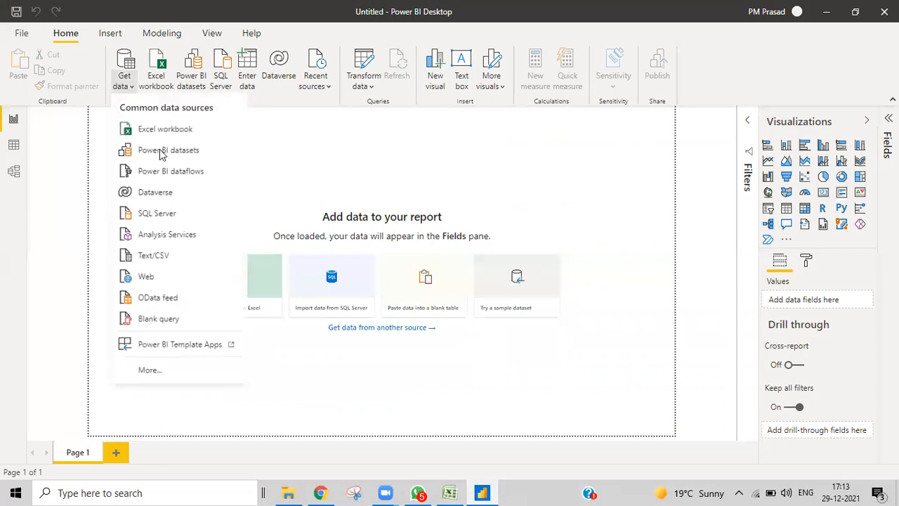
click(162, 125)
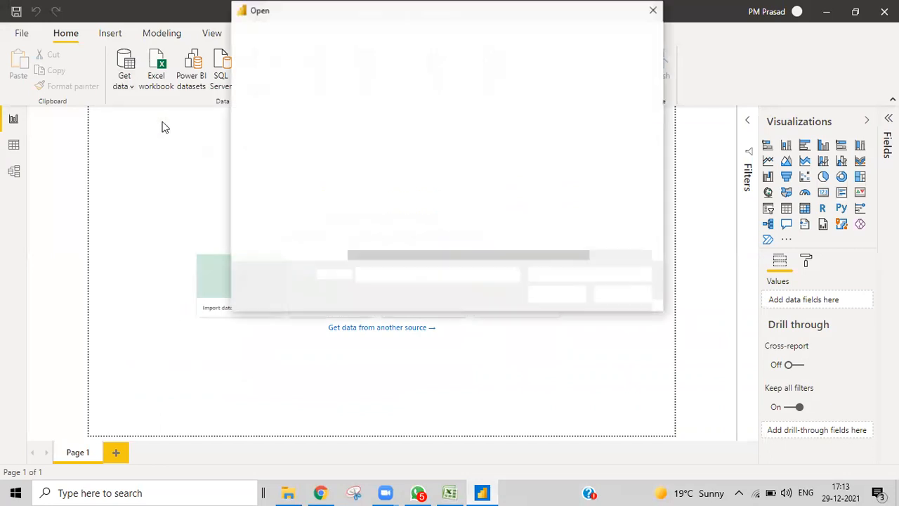
click(337, 33)
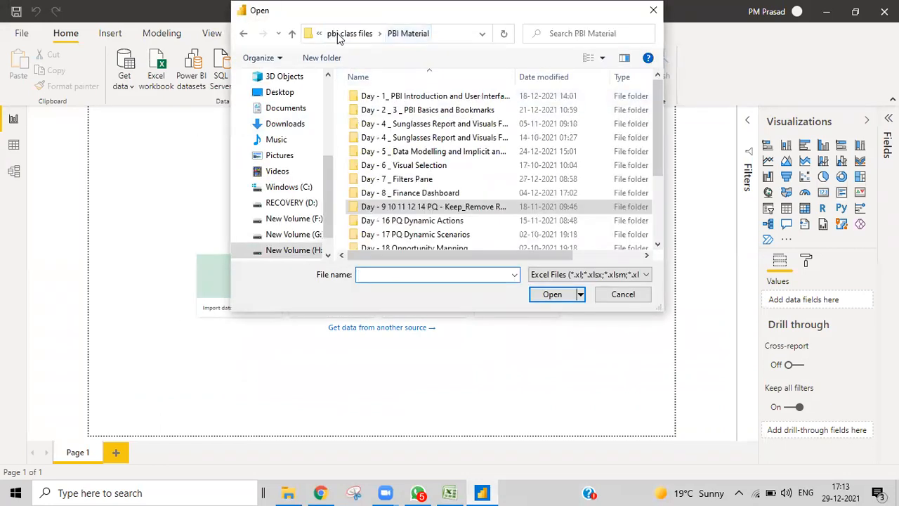
click(373, 33)
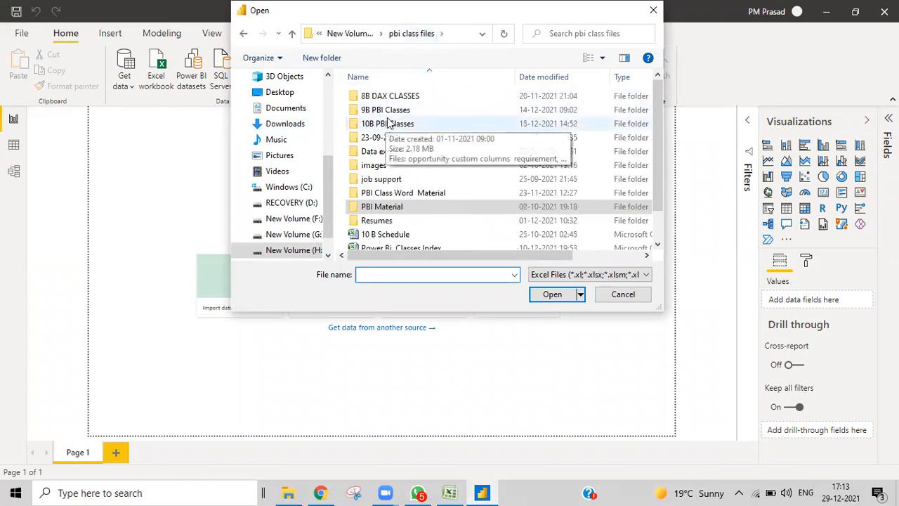
double_click(379, 110)
scroll(417, 215, down, 3)
click(411, 241)
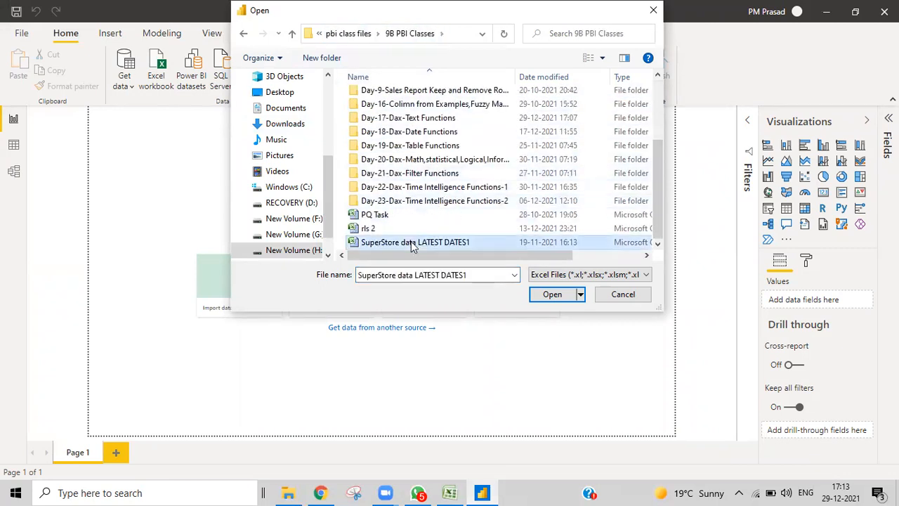
click(552, 291)
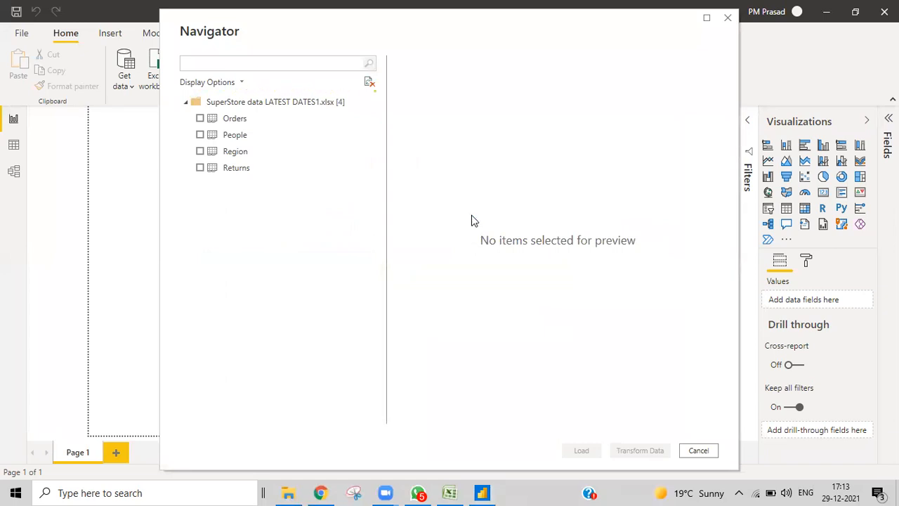
- Load the Orders table (9,994 rows) from the Navigator into the report
click(200, 118)
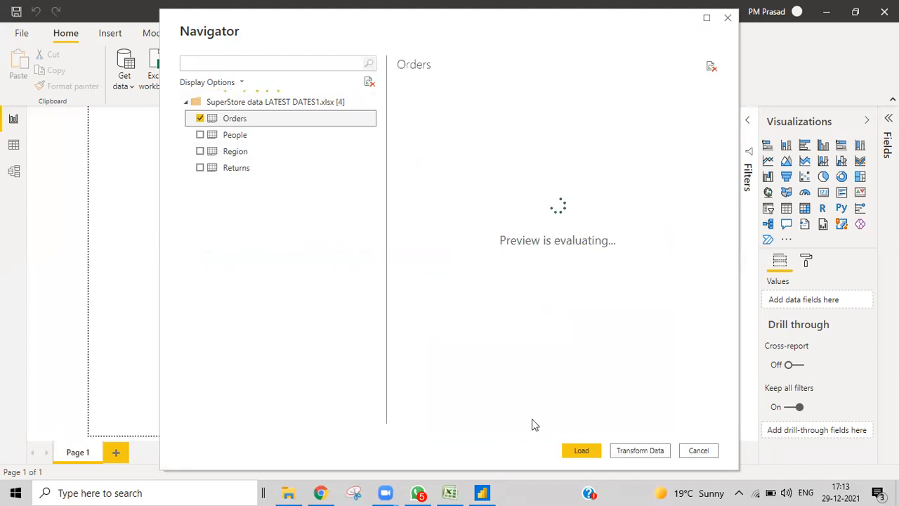
click(581, 451)
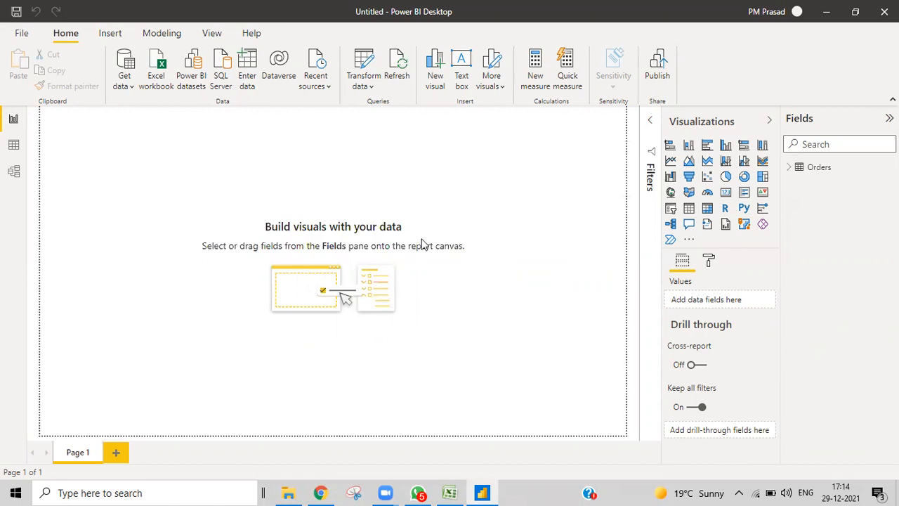
- Create the Orders measure mid = MID("prasad",2,3)
click(789, 168)
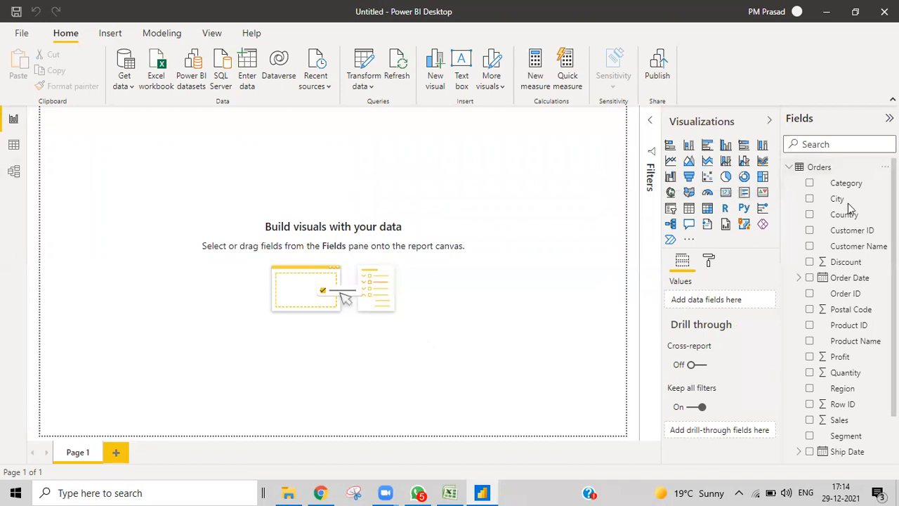
right_click(812, 168)
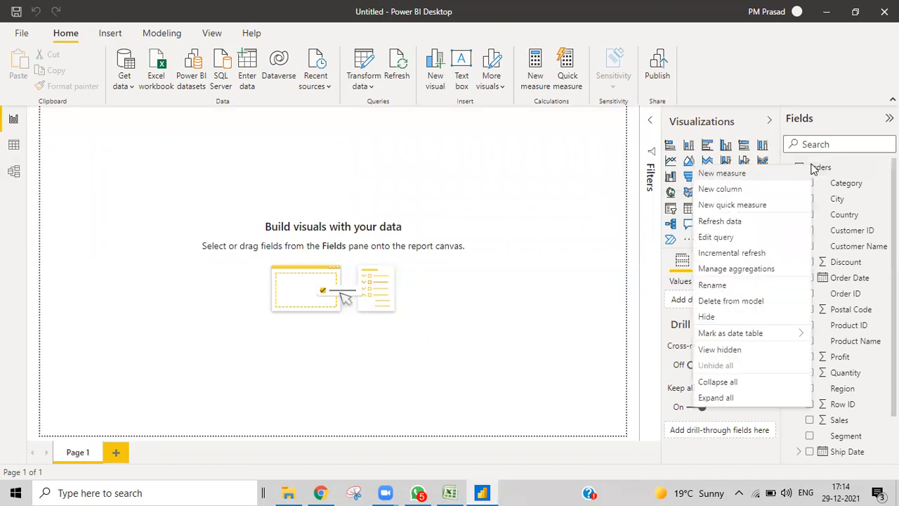
click(712, 177)
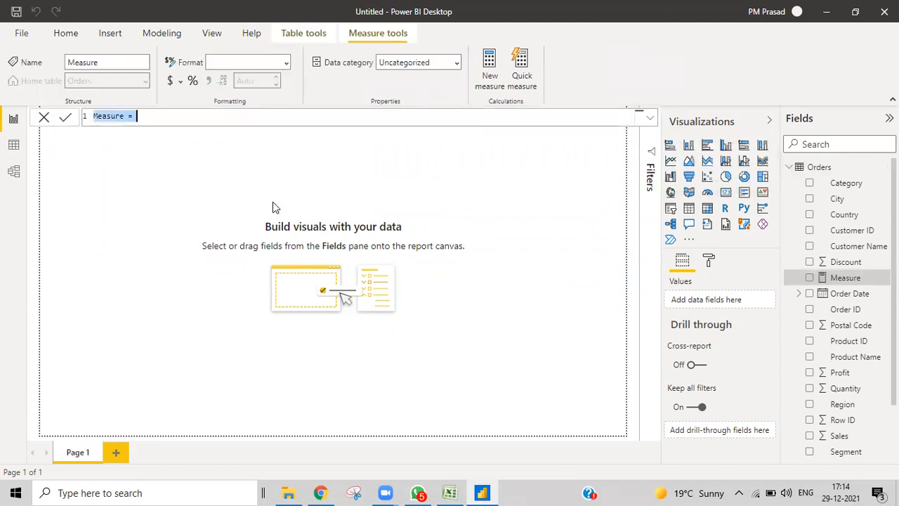
key(BackSpace)
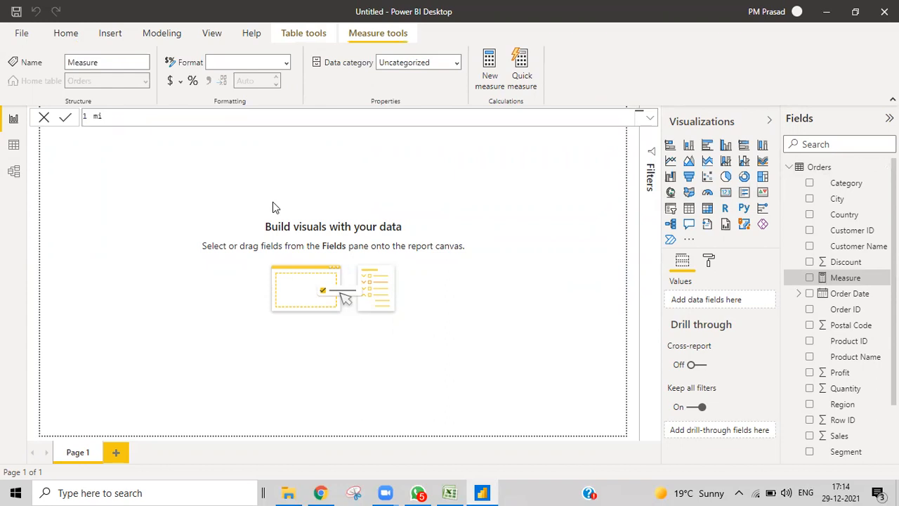
text(mid=mid)
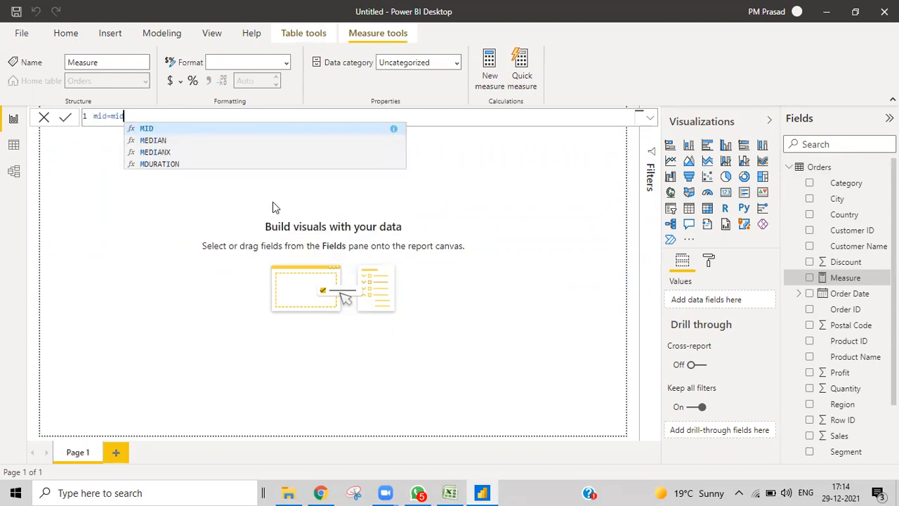
key(Tab)
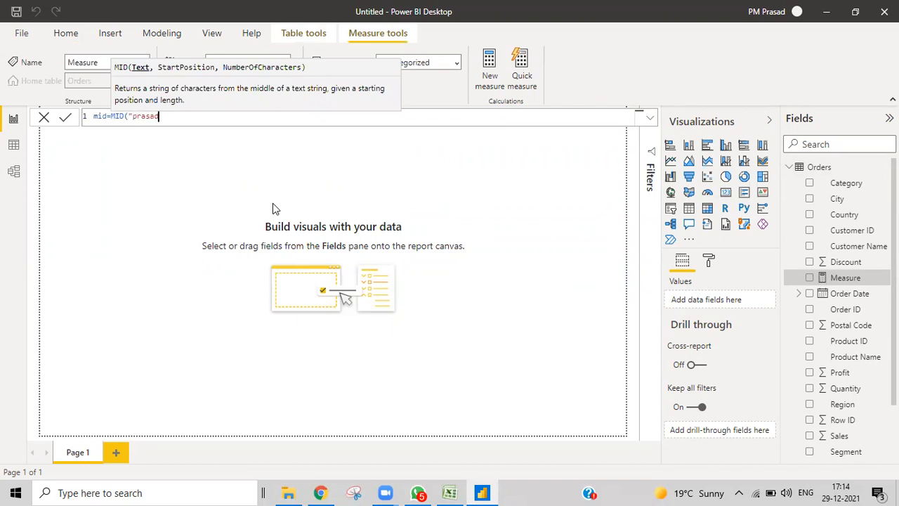
text("prasad",2,)
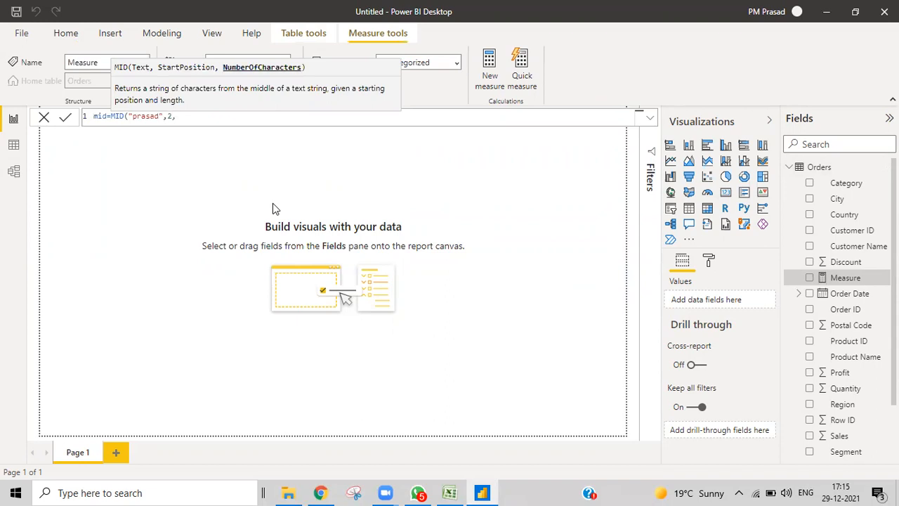
text(3))
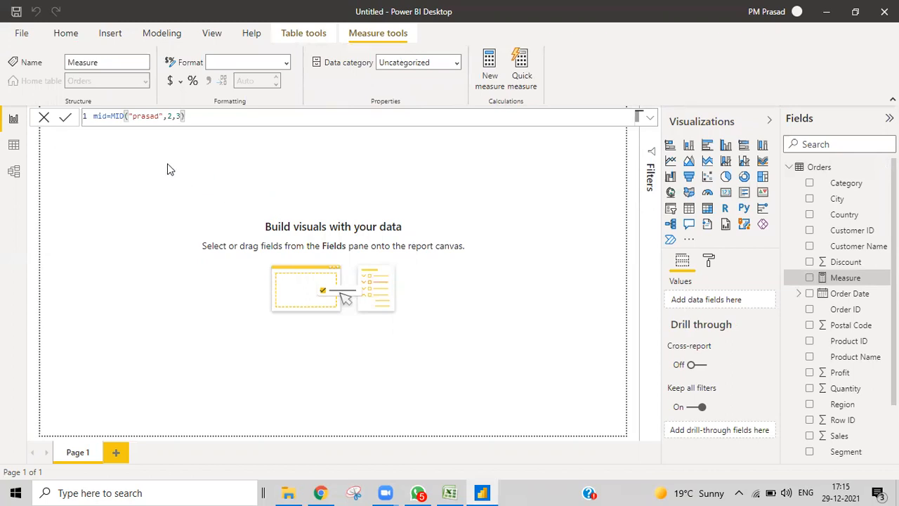
click(137, 128)
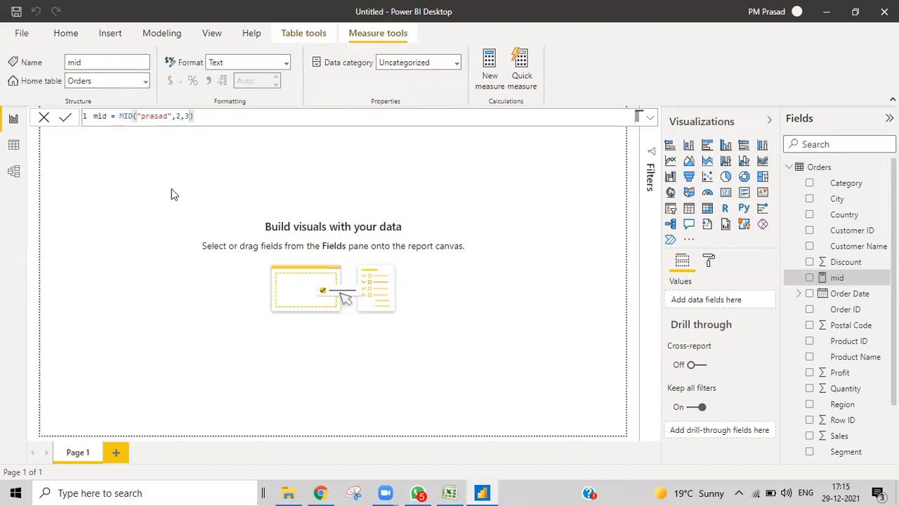
- Add an empty card visual to the page, then reposition and widen it
click(726, 192)
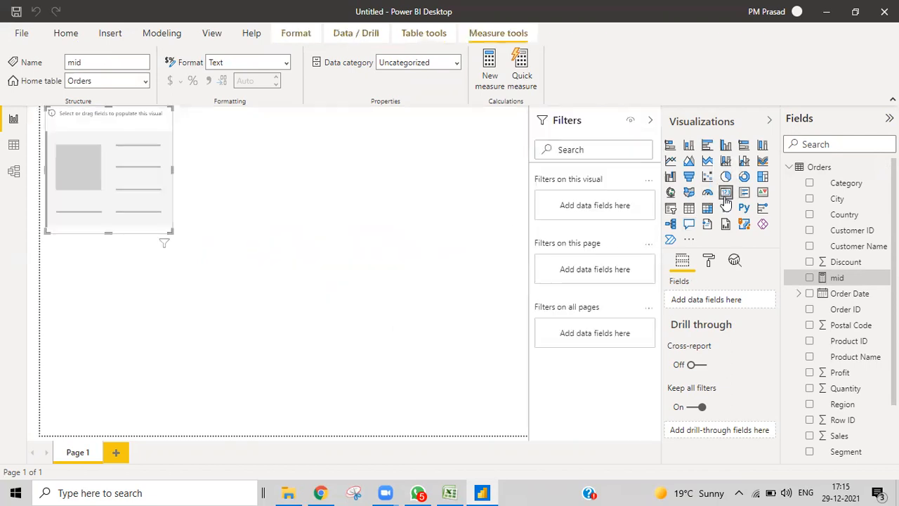
drag(432, 227, 242, 185)
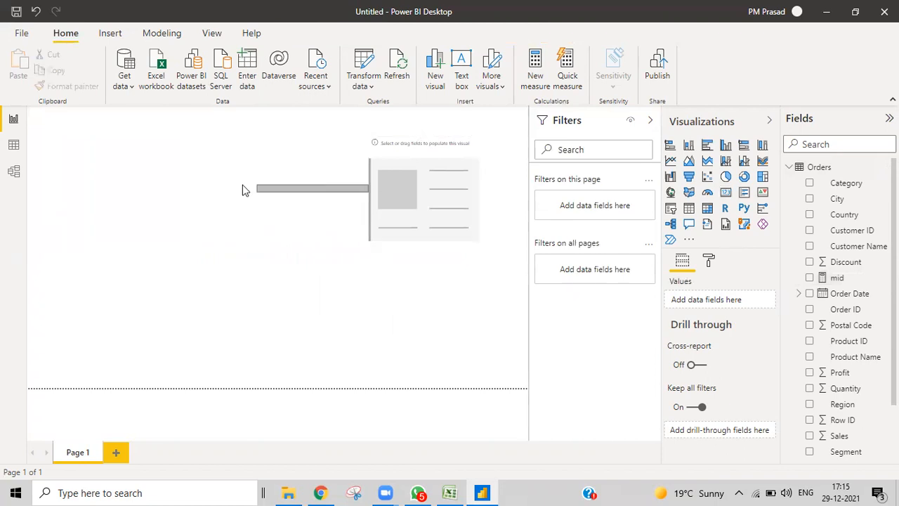
click(396, 199)
drag(367, 193, 285, 194)
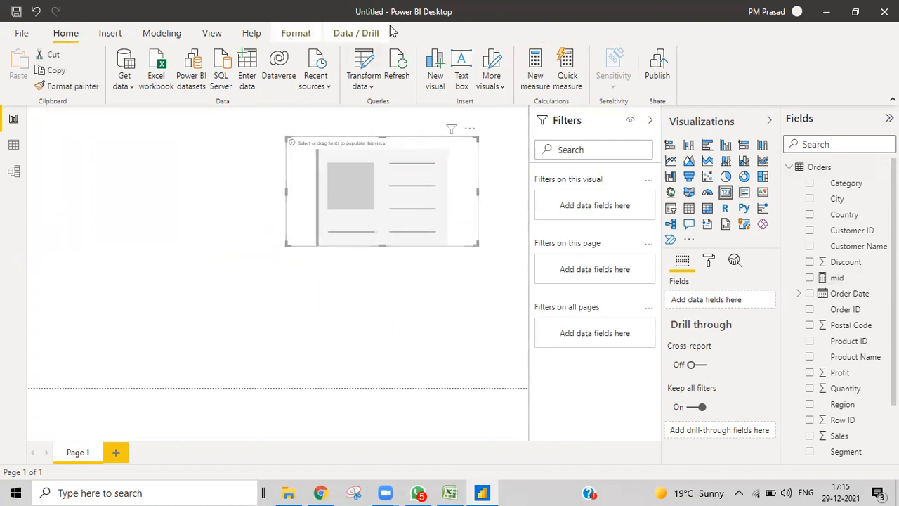
- Put the mid measure into the card so it displays 'ras'
drag(836, 278, 380, 193)
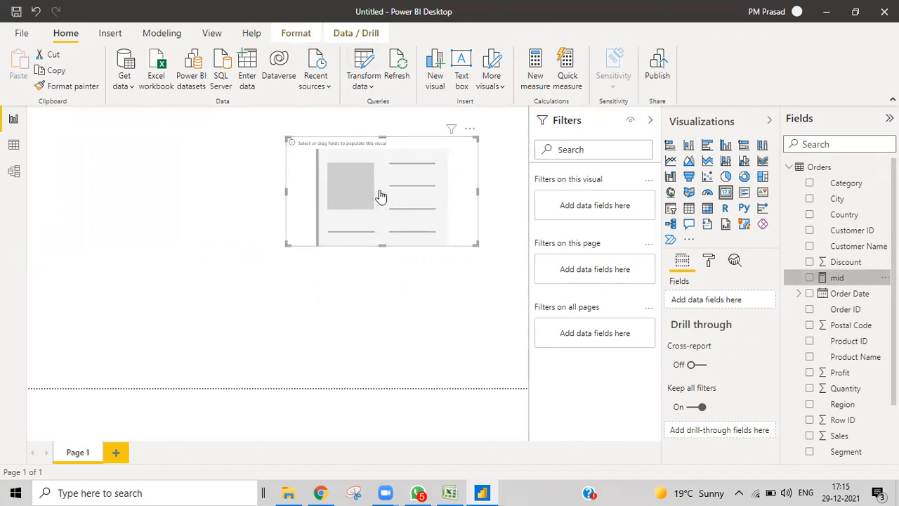
click(837, 279)
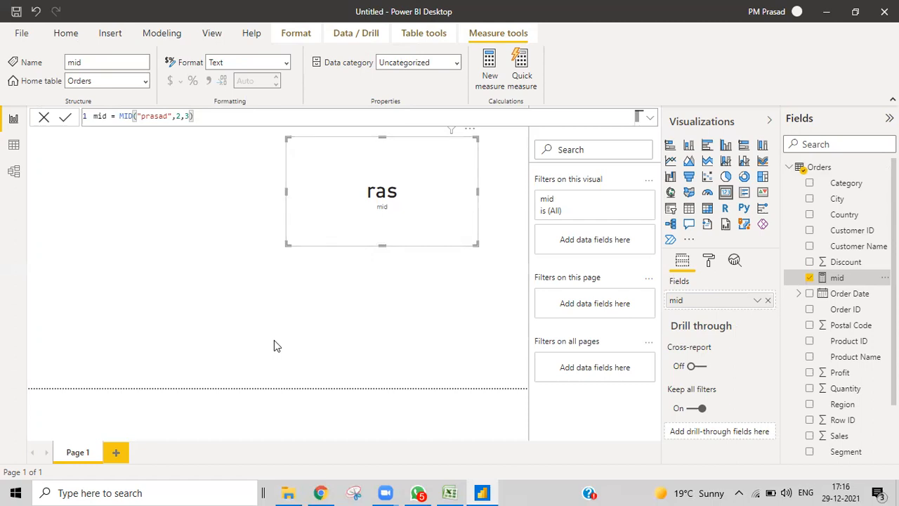
- Replace MID's start position 2 with FIND("r","prasad",,0) and commit the mid measure
click(147, 116)
click(179, 116)
key(BackSpace)
text(find)
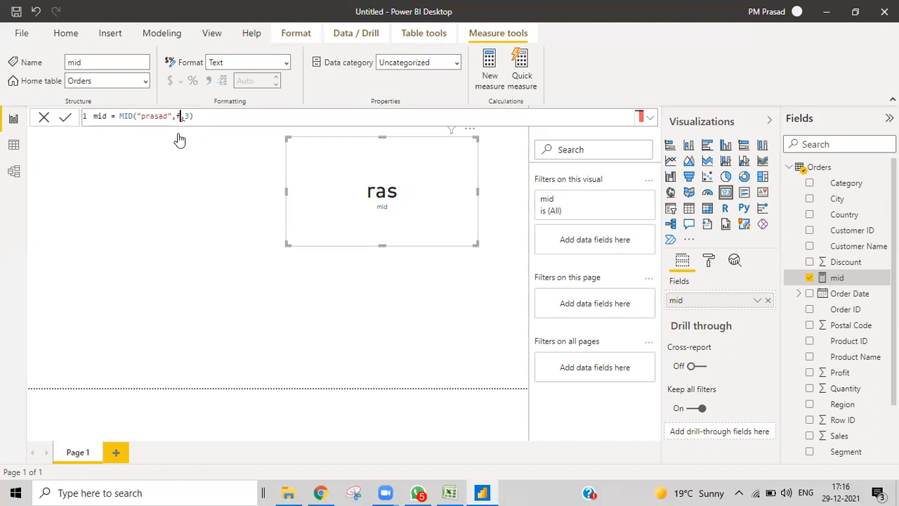
key(BackSpace)
text(d)
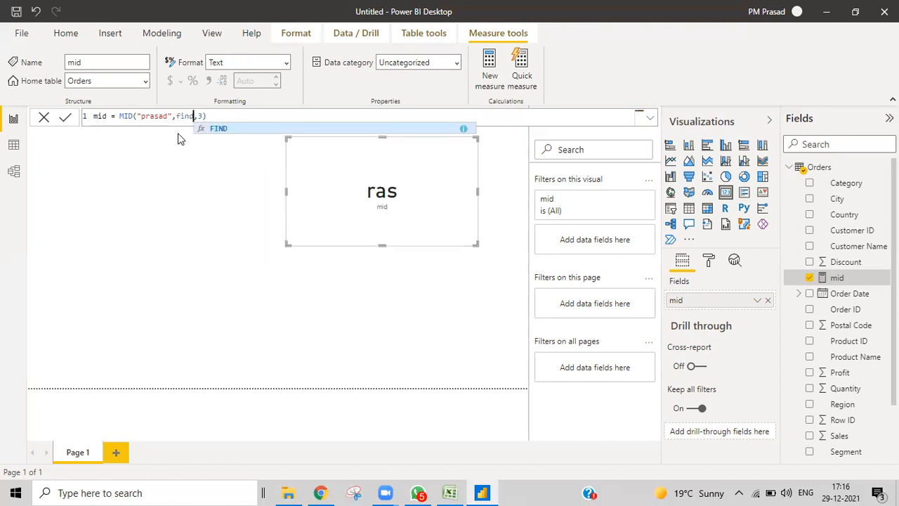
key(Tab)
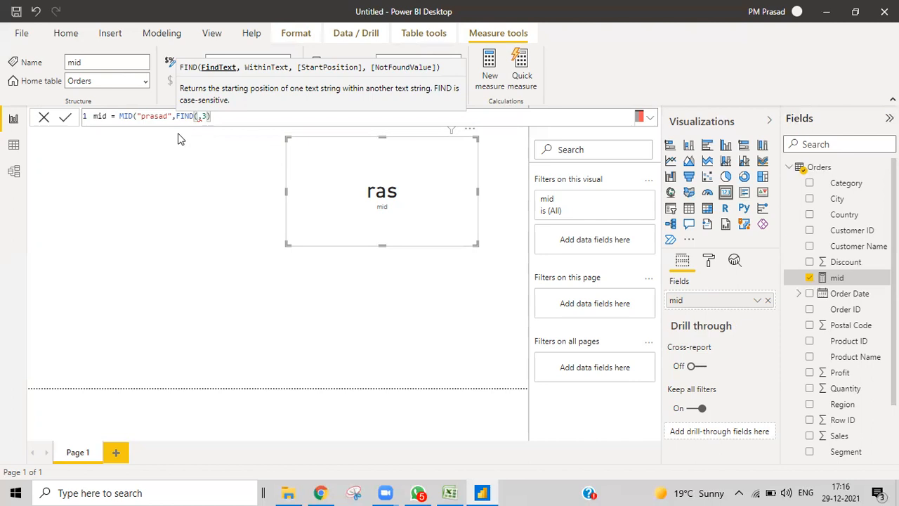
text("r",)
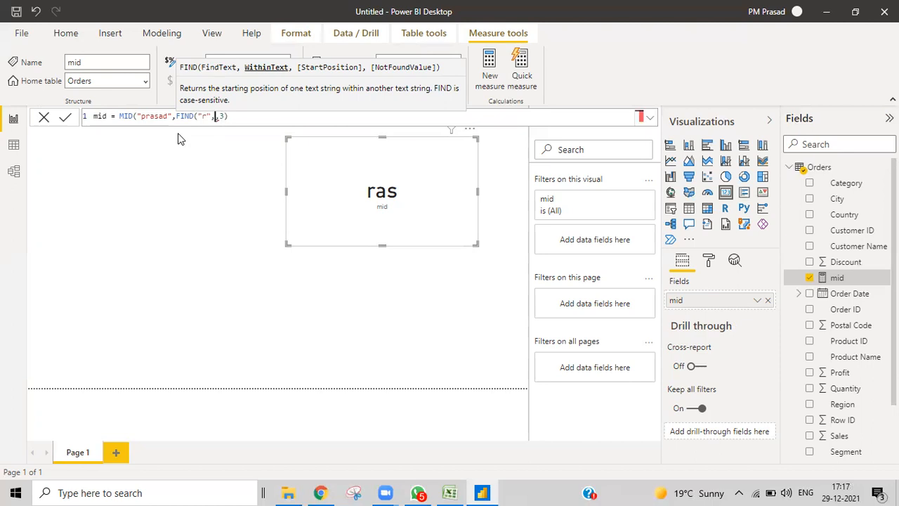
text(1)
key(BackSpace)
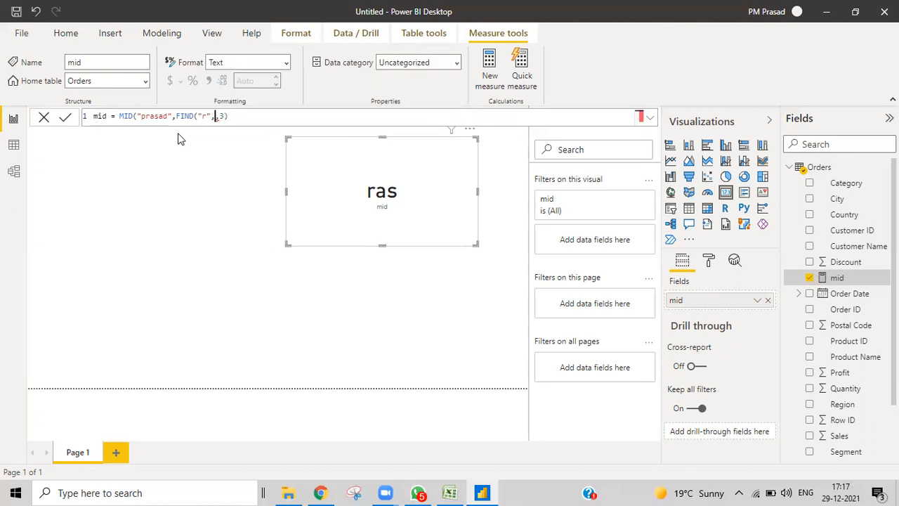
text("prasa)
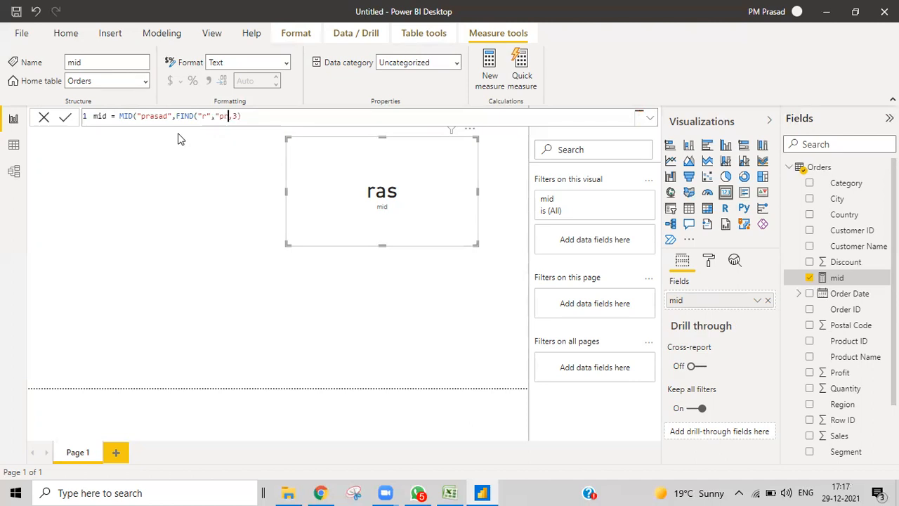
text(d")
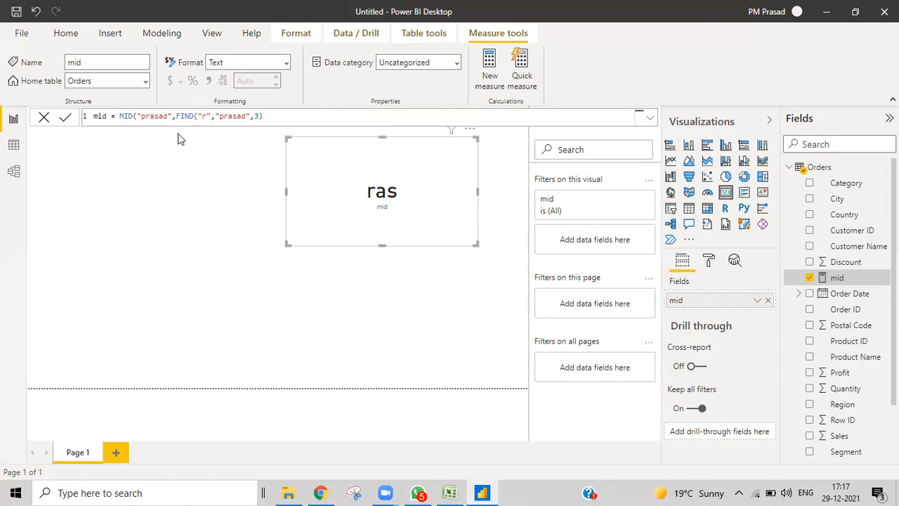
text(,)
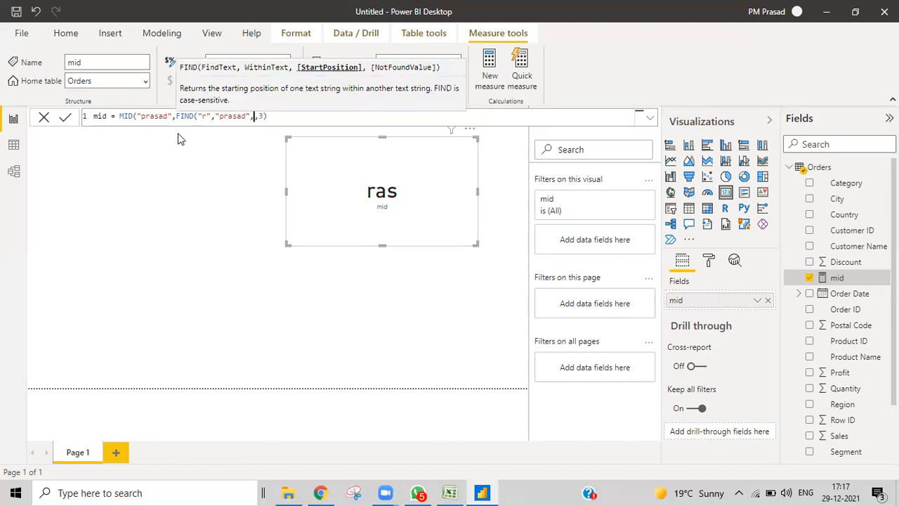
text(,)
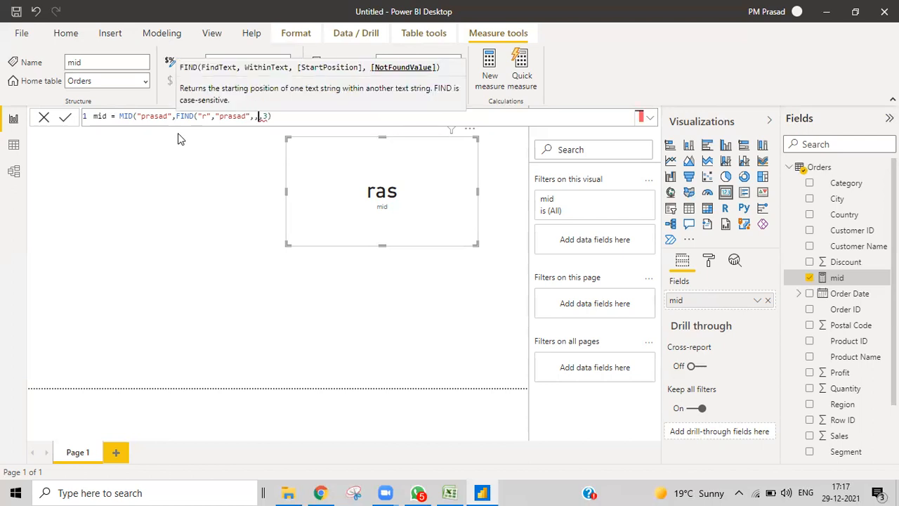
text(0),)
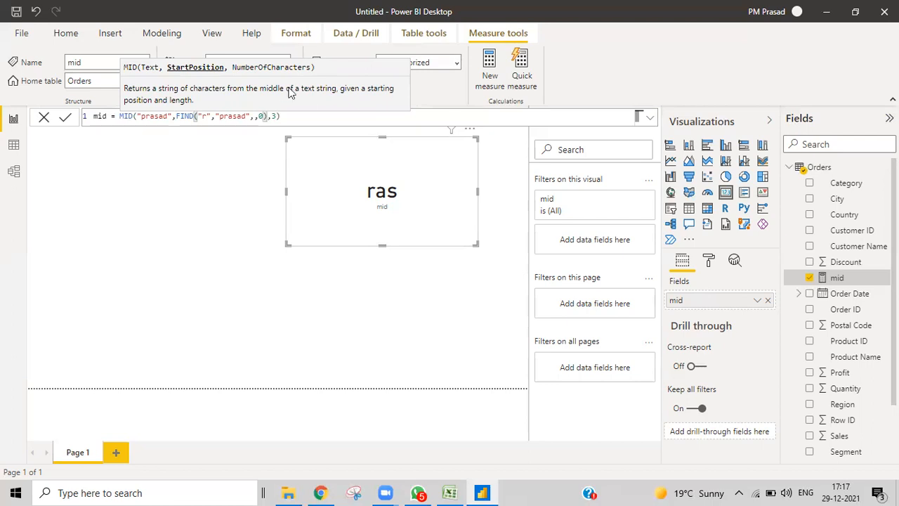
click(289, 115)
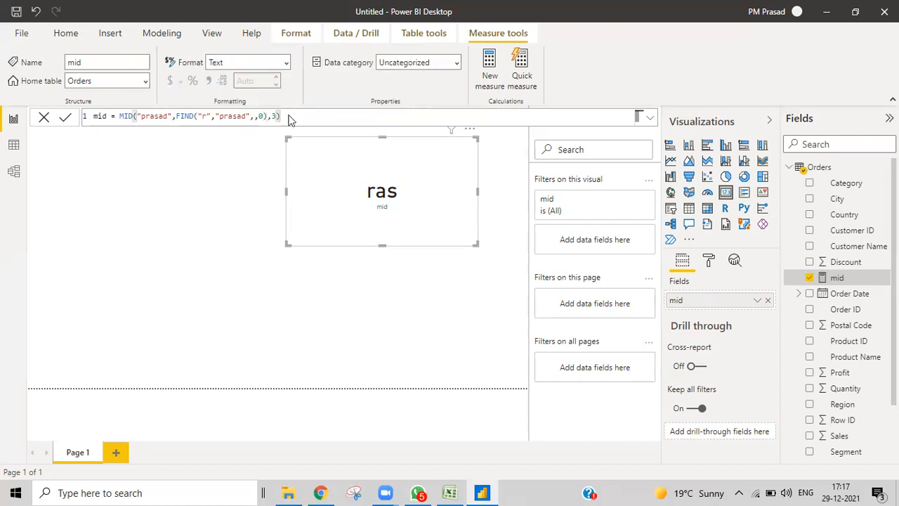
key(Return)
- Change FIND's search letter from "r" to "a" so the card shows 'asa'
double_click(205, 116)
key(BackSpace)
text(a)
key(Return)
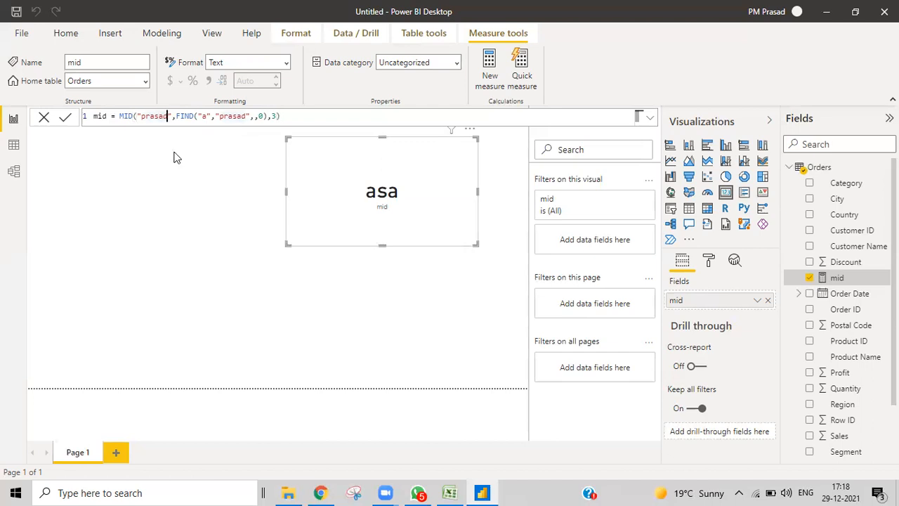
- Extend MID's text to "prasadxyzabc", make FIND search for "r" again, and delete length 3
text(xyz)
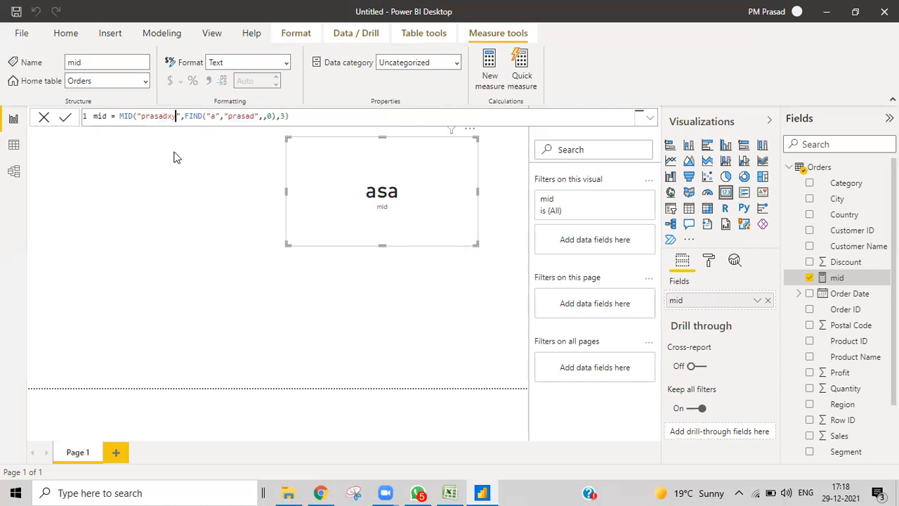
text(ab)
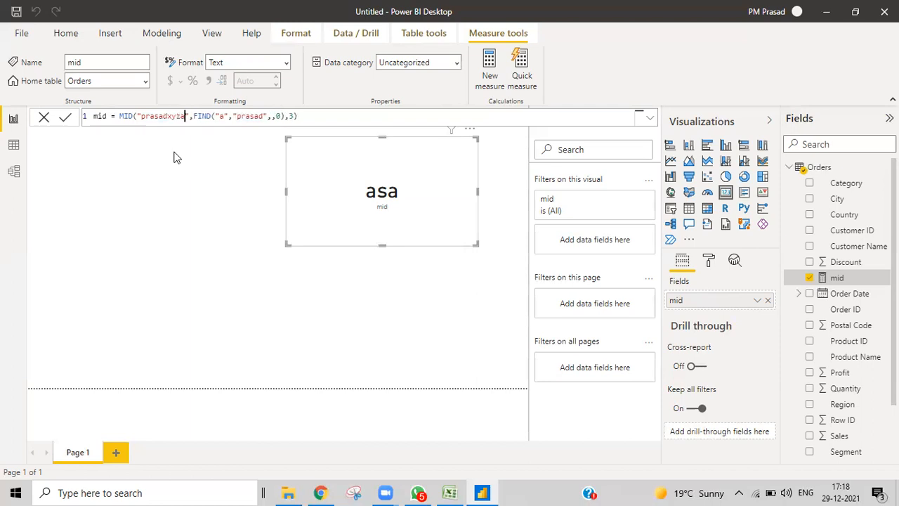
text(c)
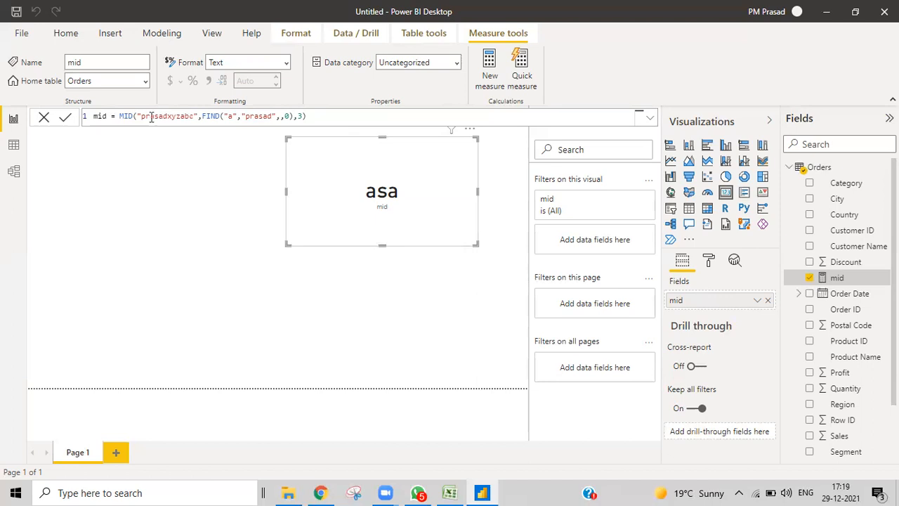
click(233, 117)
key(BackSpace)
text(r)
click(302, 117)
key(BackSpace)
drag(203, 116, 294, 118)
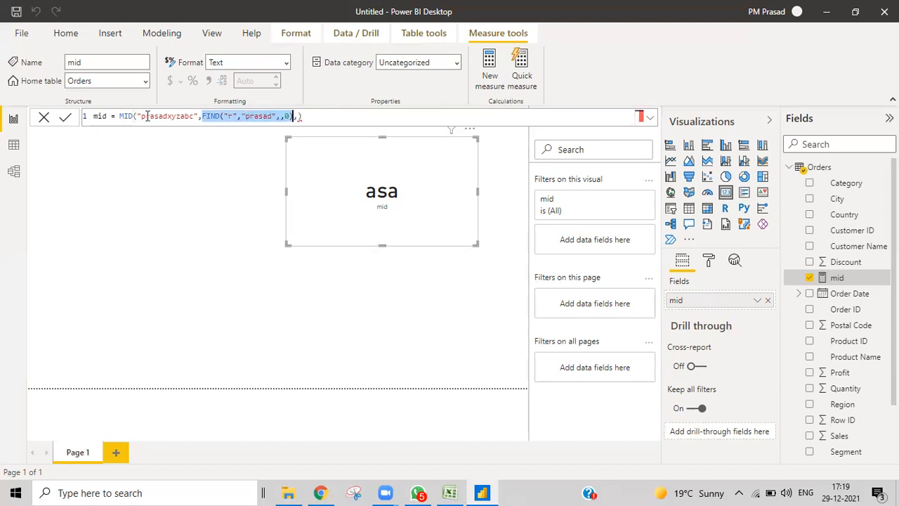
drag(143, 116, 169, 116)
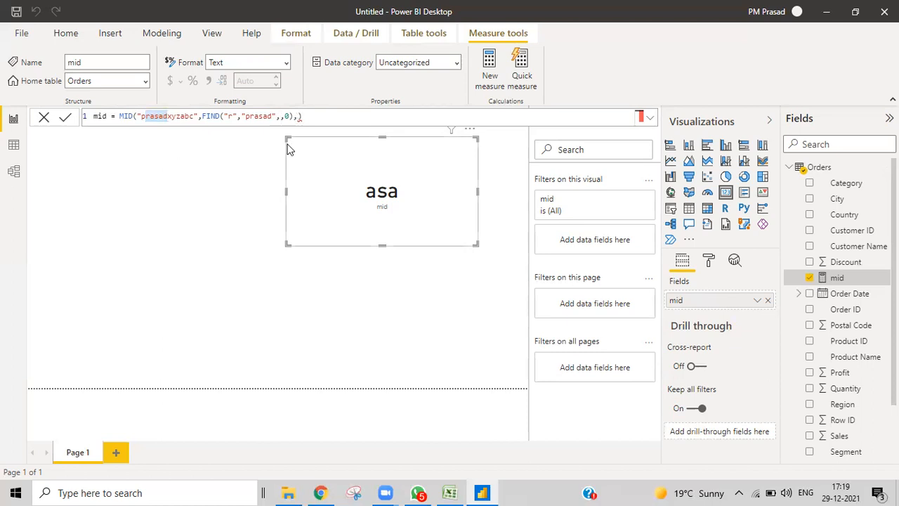
- Apply the edit, then make FIND search the longer "prasadxyzabc" text as well
click(201, 117)
drag(232, 118, 289, 118)
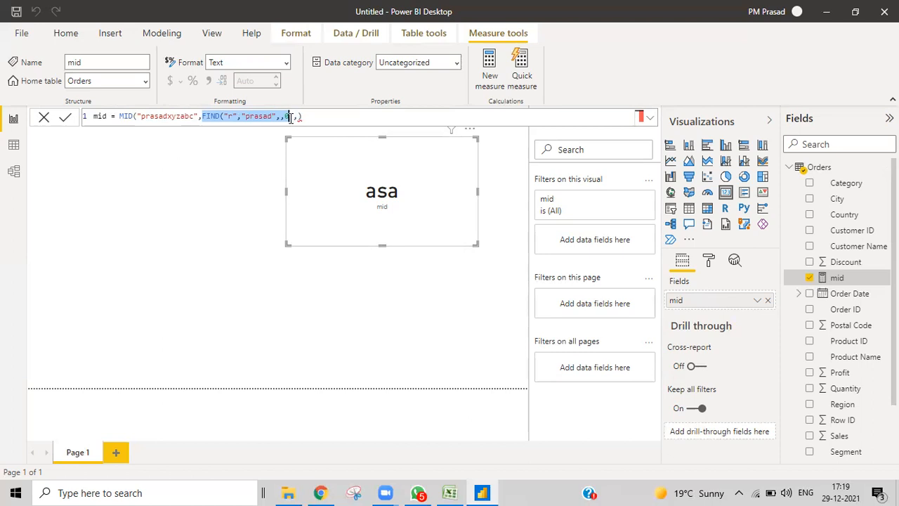
click(219, 144)
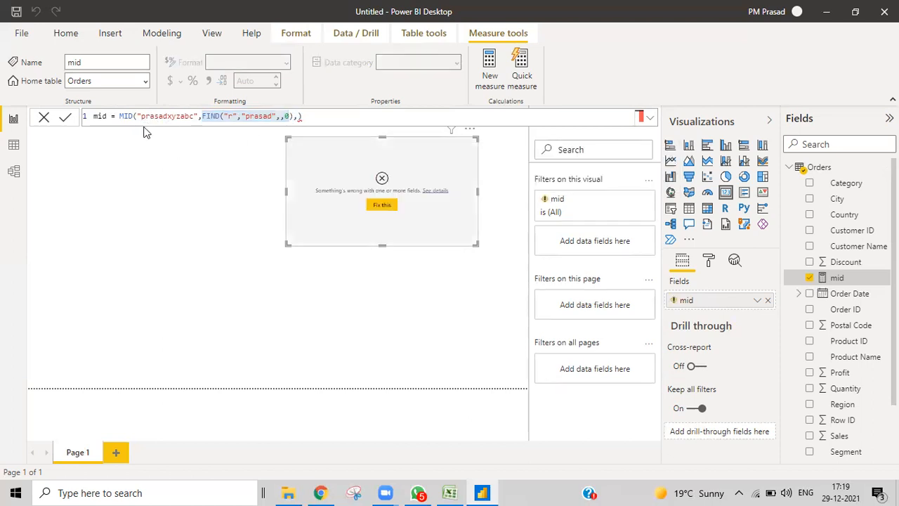
click(141, 115)
drag(140, 116, 194, 116)
key(ctrl+c)
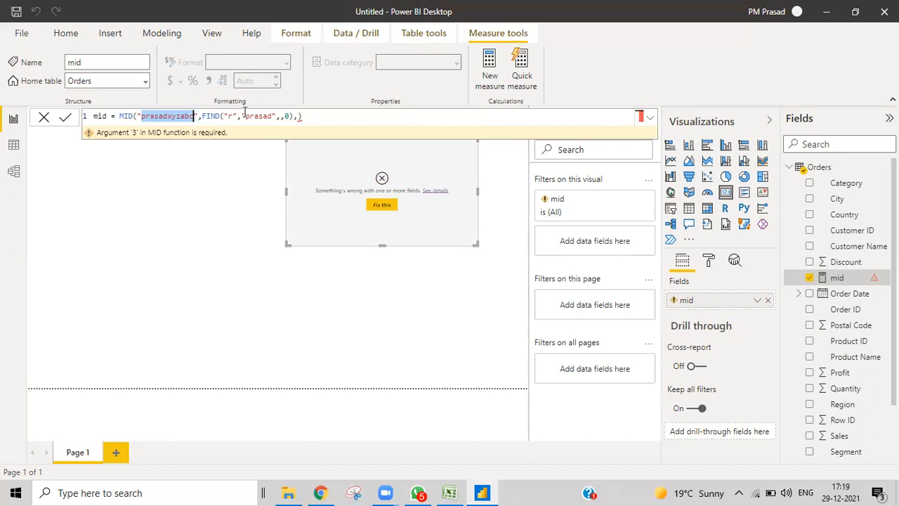
drag(245, 116, 271, 117)
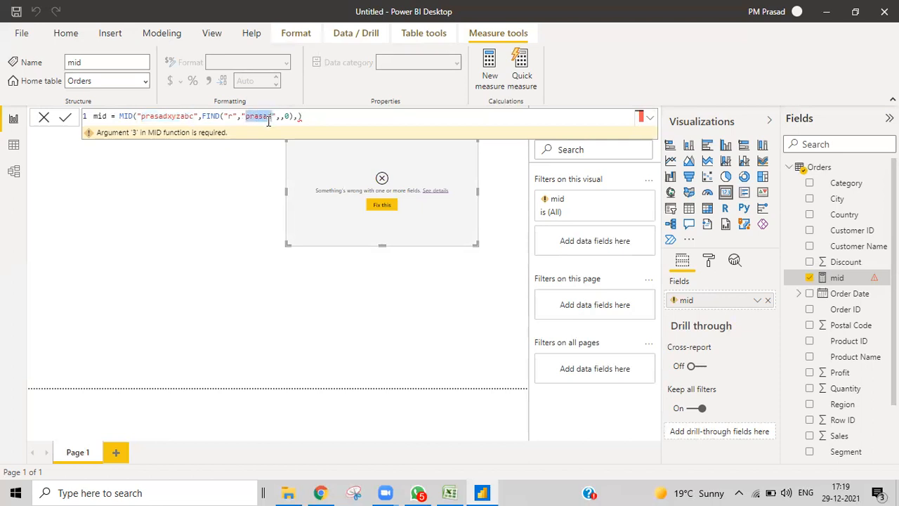
key(ctrl+v)
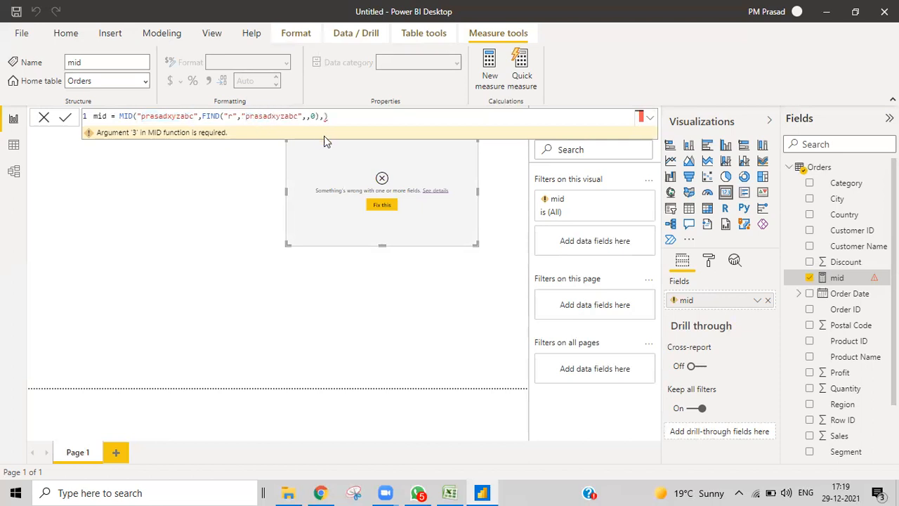
- Add FIND("d","prasadxyzabc",,0) as MID's length and commit, so the card shows 'rasadx'
drag(203, 117, 319, 117)
key(ctrl+c)
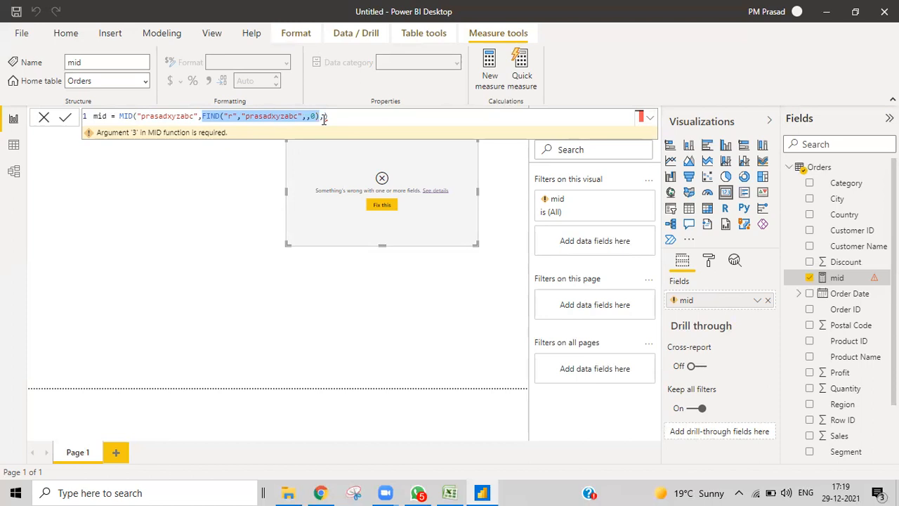
click(321, 118)
text(,)
key(ctrl+v)
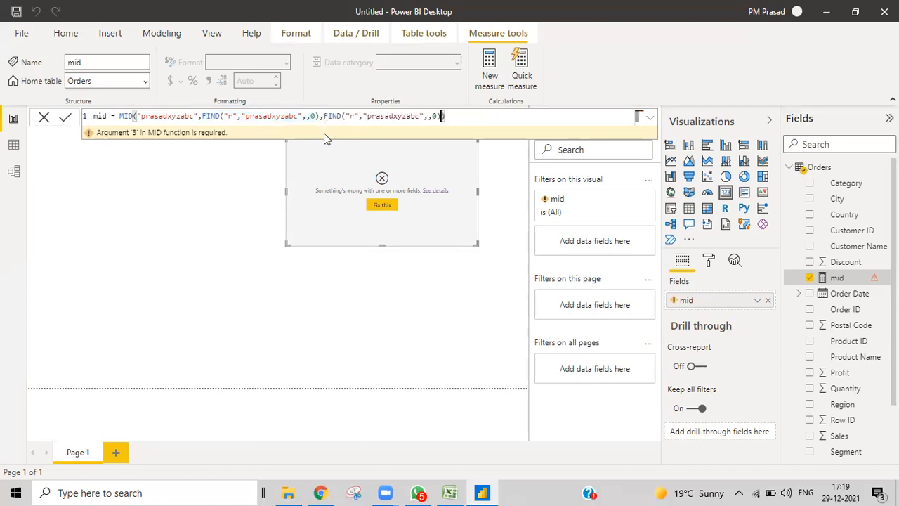
click(353, 116)
key(BackSpace)
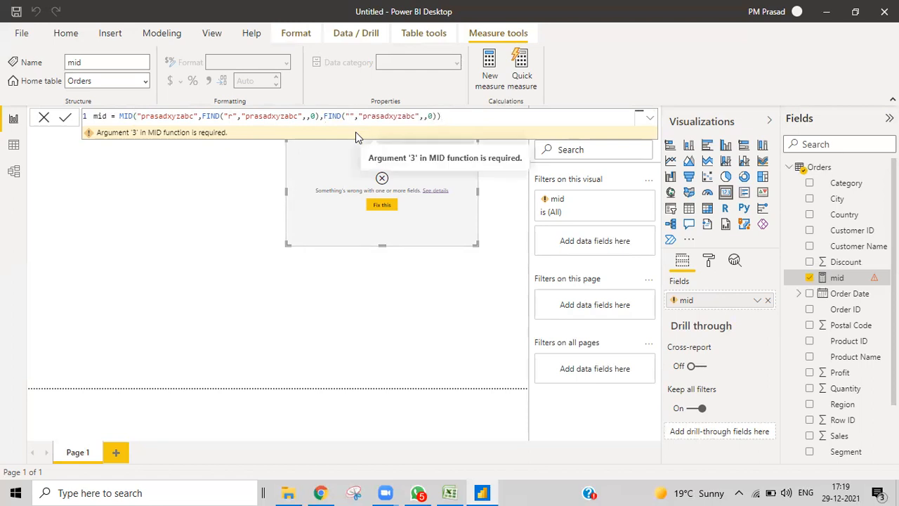
text(c)
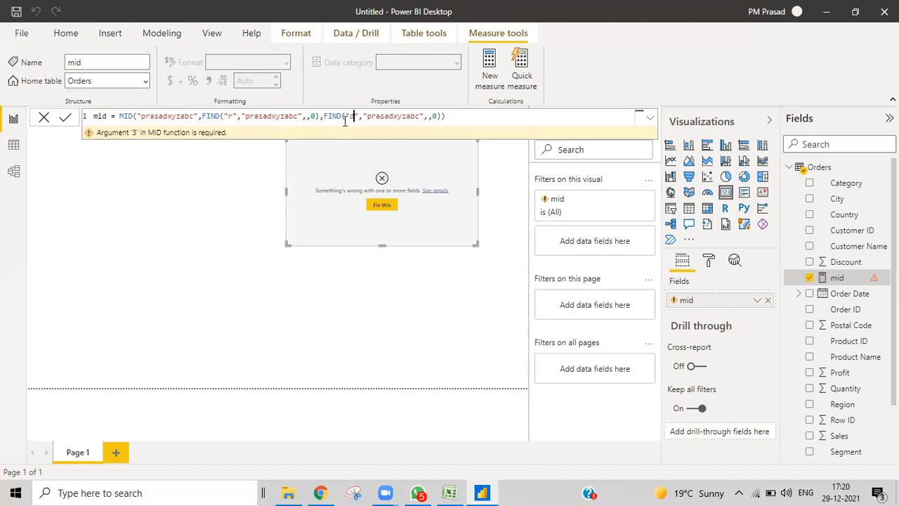
click(450, 116)
key(Return)
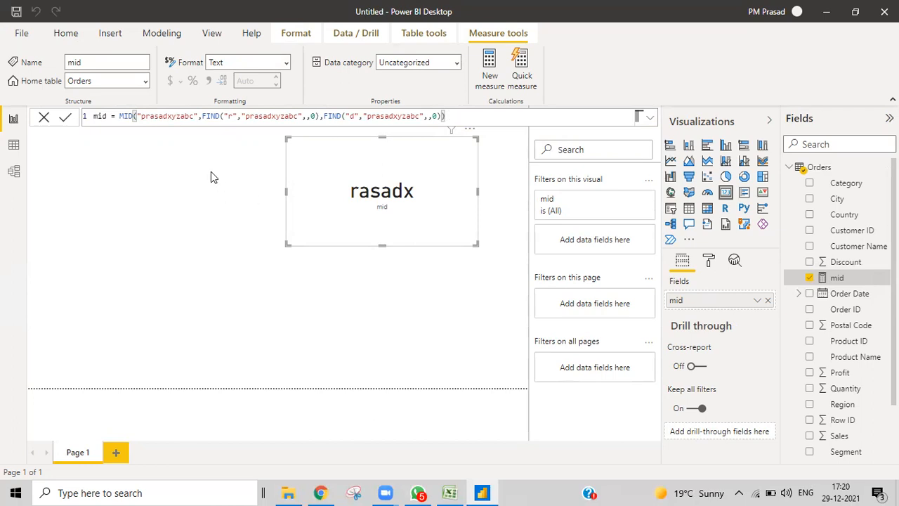
- Subtract (FIND("r","prasadxyzabc",,0)-1) from the MID length argument so the card shows rasad
drag(203, 114, 320, 115)
key(ctrl+c)
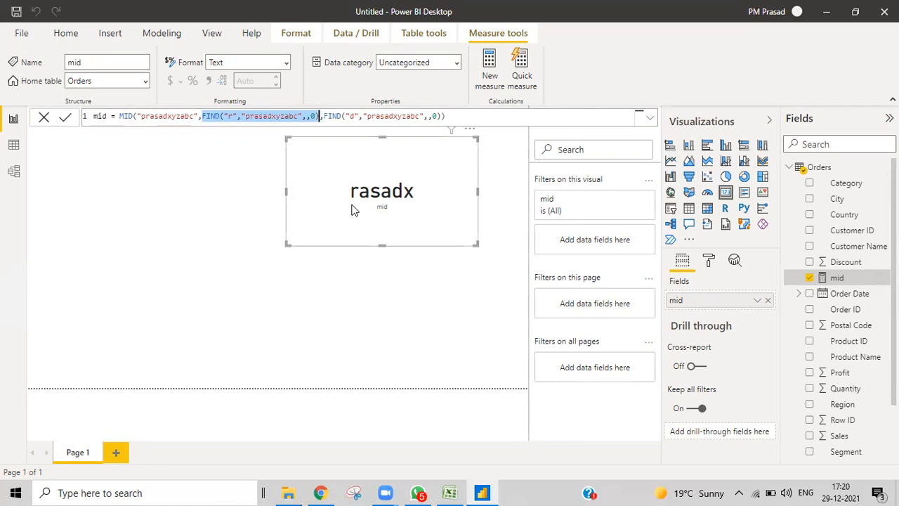
click(440, 116)
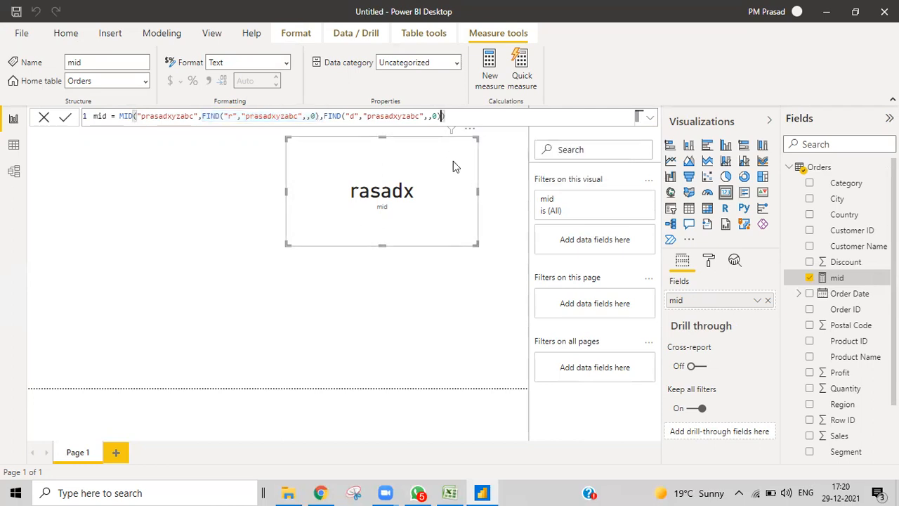
text(-()
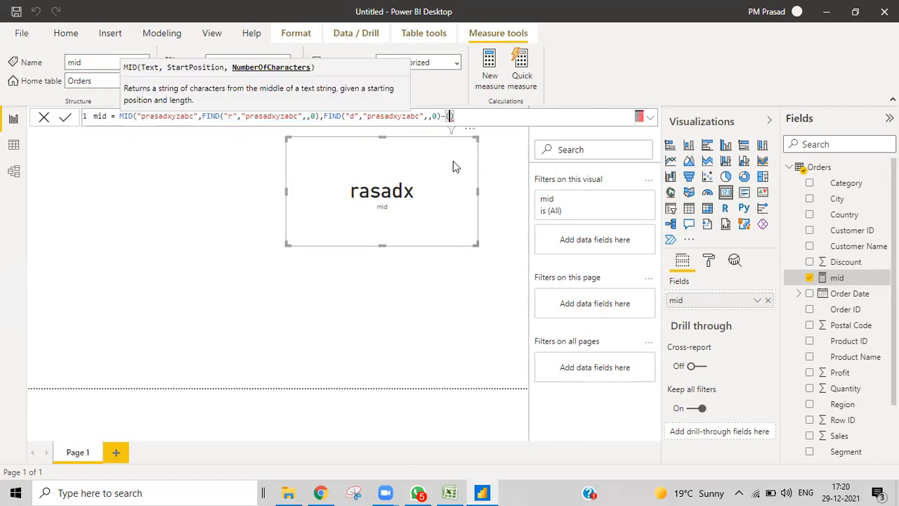
key(ctrl+v)
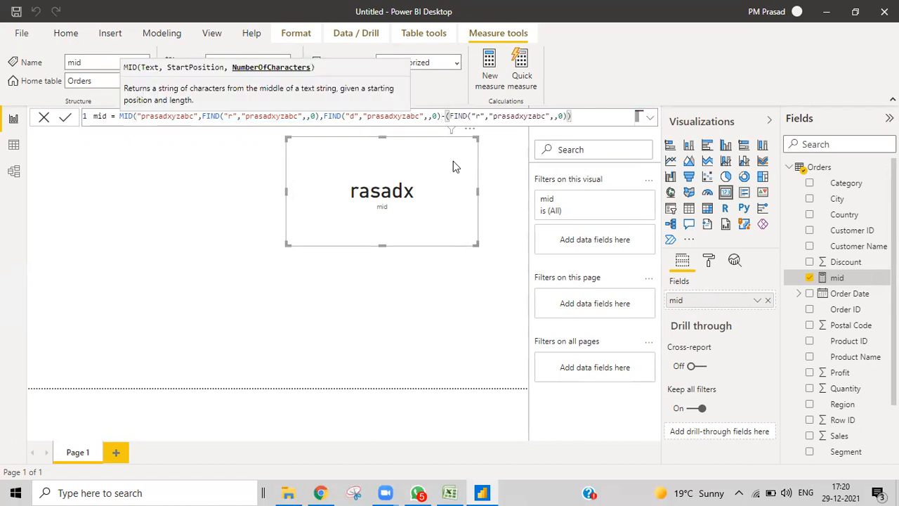
text(-1))
key(Return)
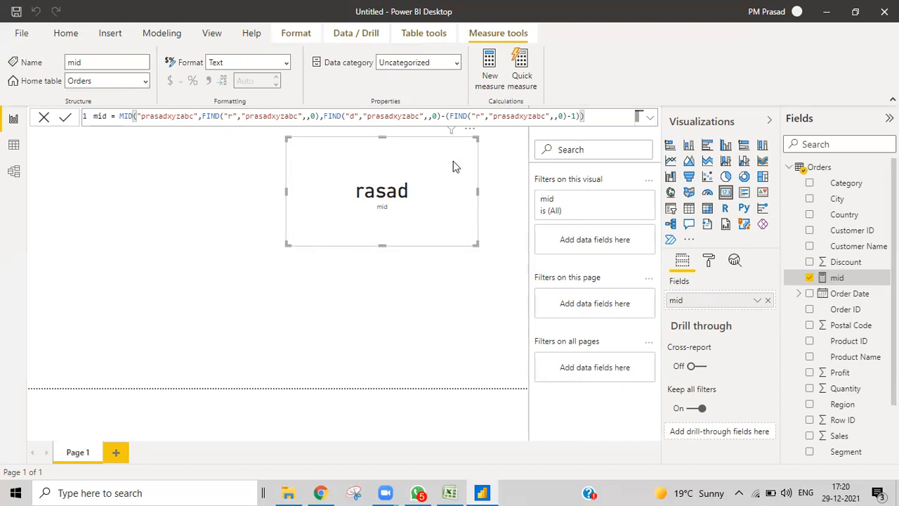
click(571, 116)
text(-)
drag(200, 117, 319, 118)
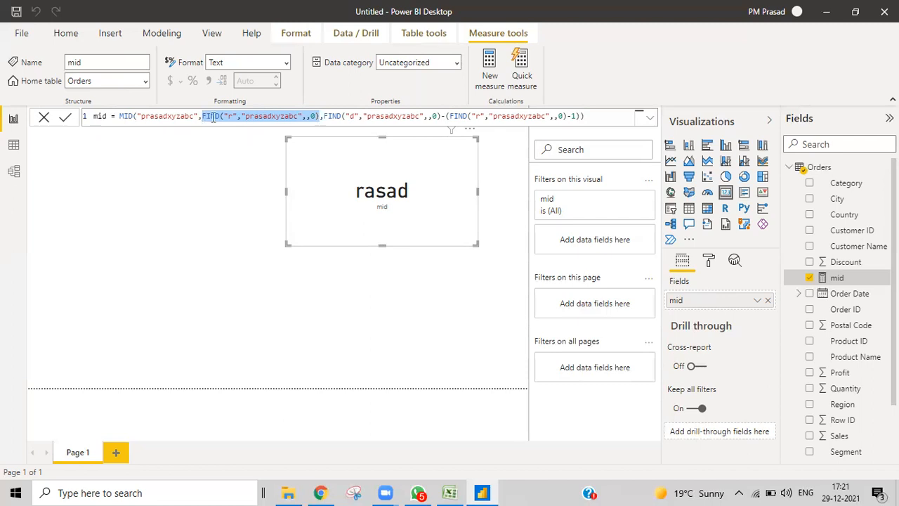
click(144, 116)
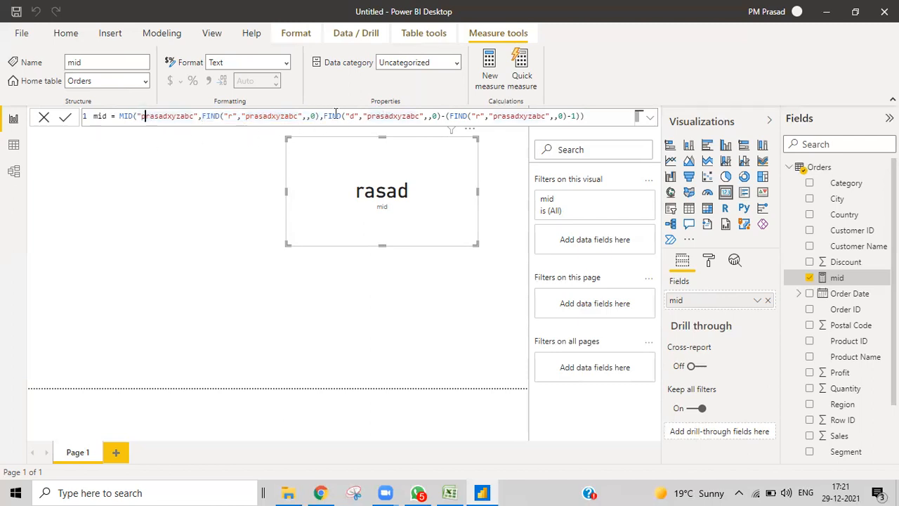
drag(325, 117, 334, 117)
drag(394, 116, 579, 118)
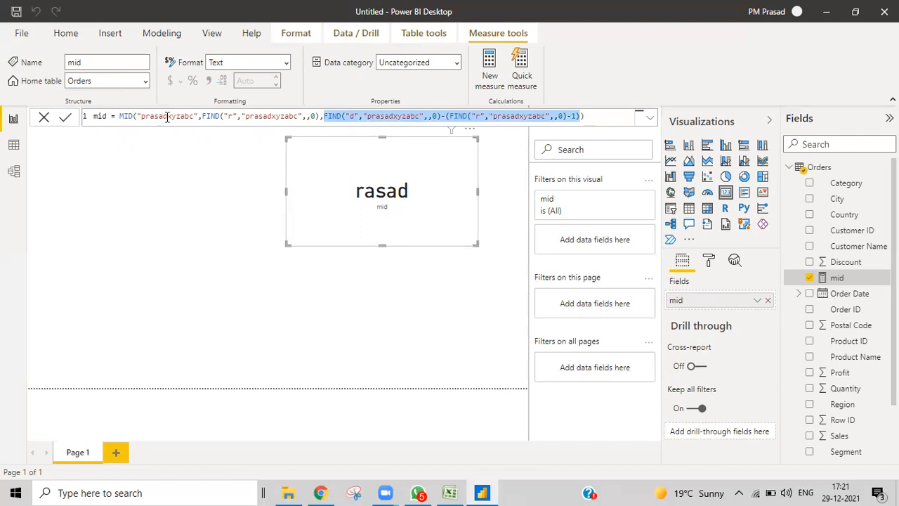
click(167, 117)
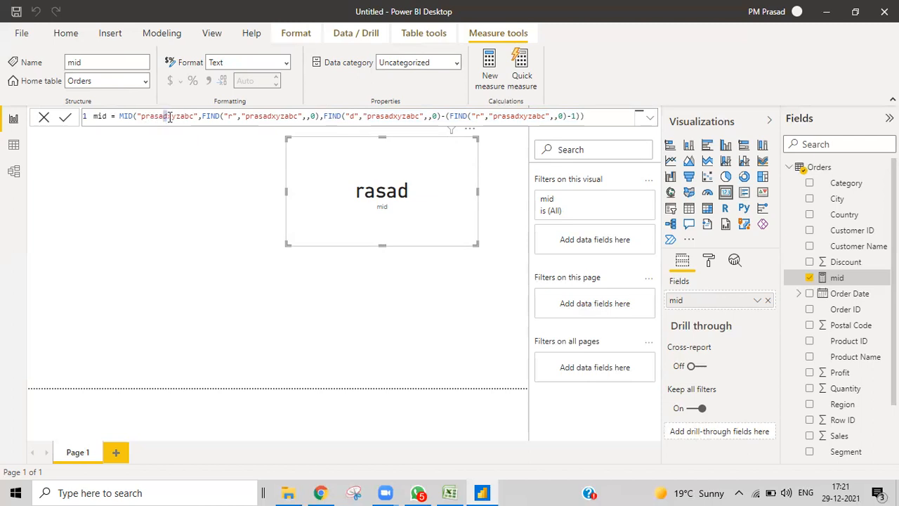
drag(172, 119, 148, 118)
click(169, 118)
click(147, 116)
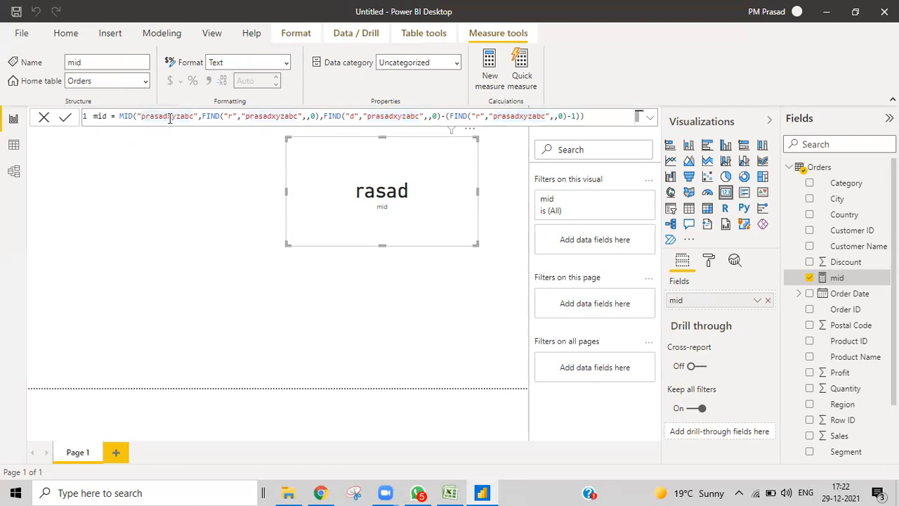
click(167, 117)
click(325, 118)
drag(325, 118, 581, 118)
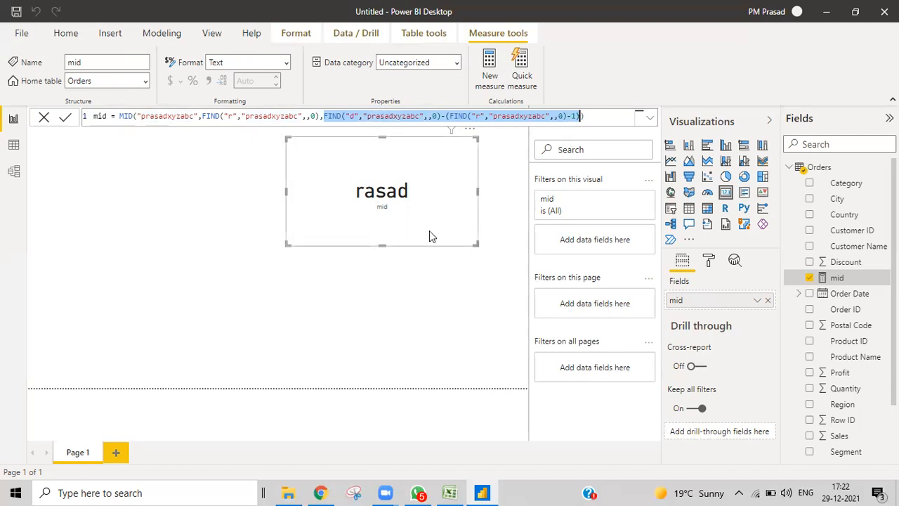
- Replace the mid measure's computed length with 5, then bring the Excel workbook forward
key(BackSpace)
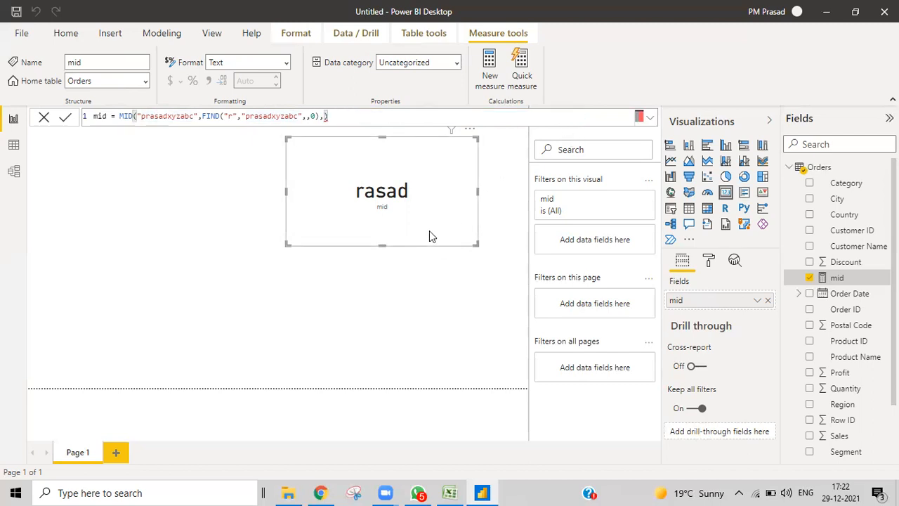
text(5)
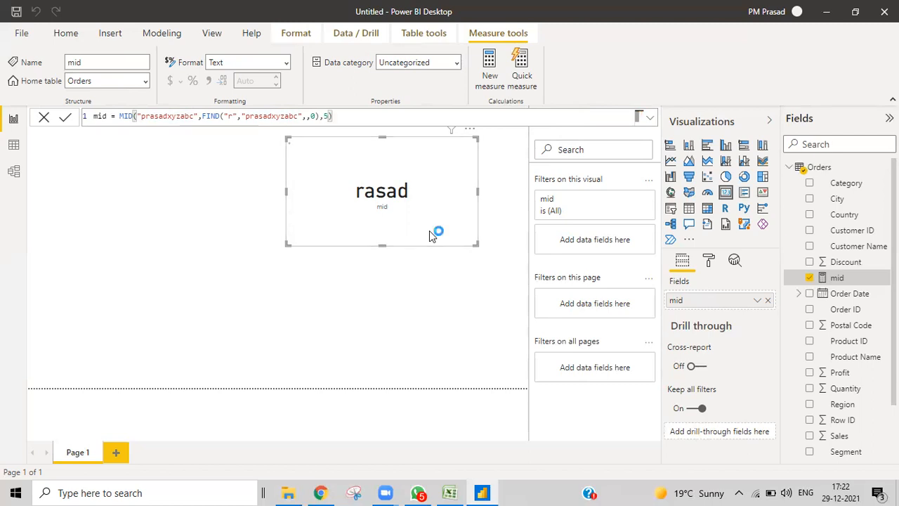
key(Return)
click(450, 492)
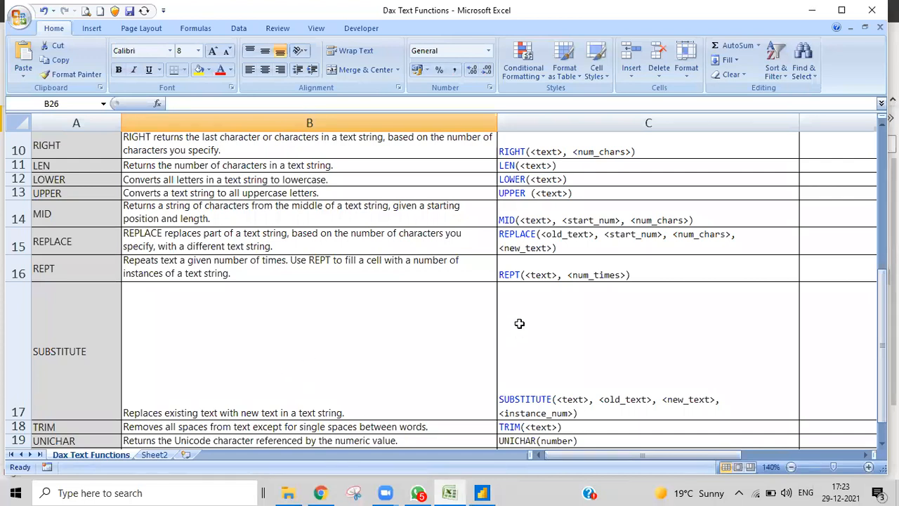
- Check the REPLACE description in cell B15, then return to the Power BI report
click(485, 251)
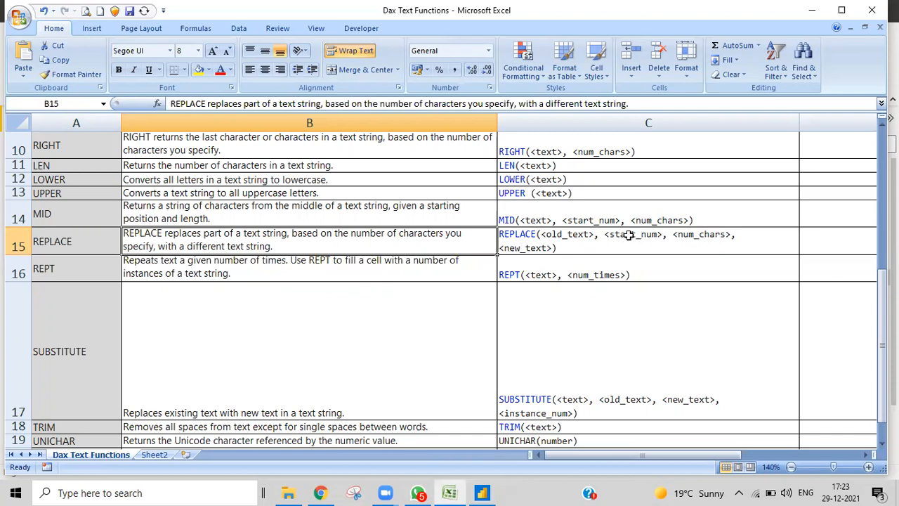
click(483, 492)
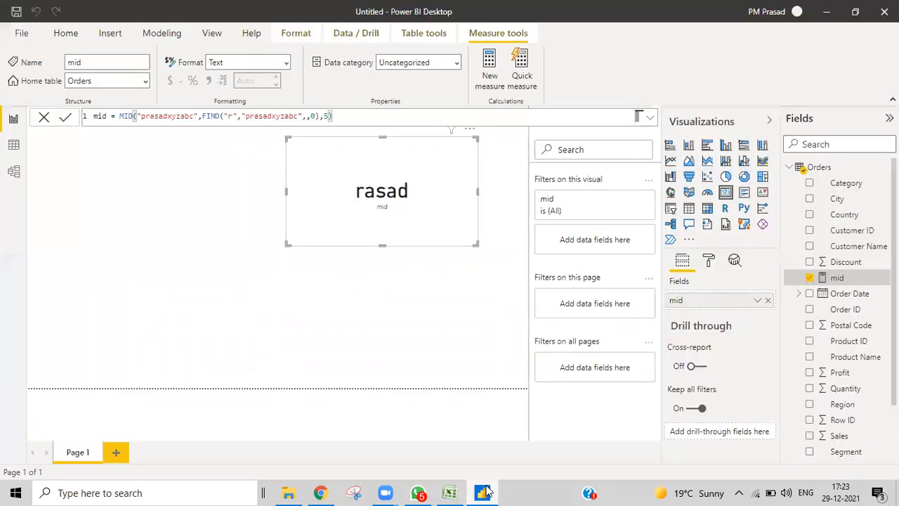
- Start a new measure in the Orders table named Replace
right_click(818, 169)
key(Escape)
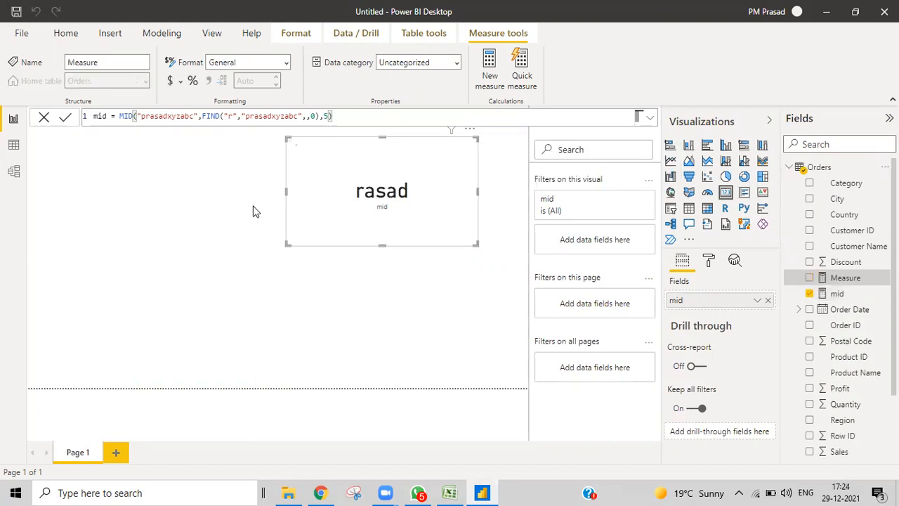
key(BackSpace)
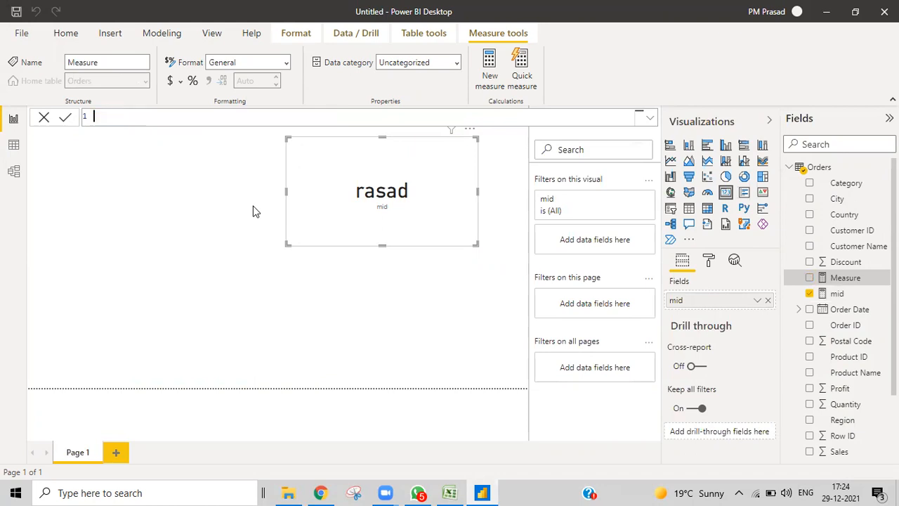
text(Replace=replace)
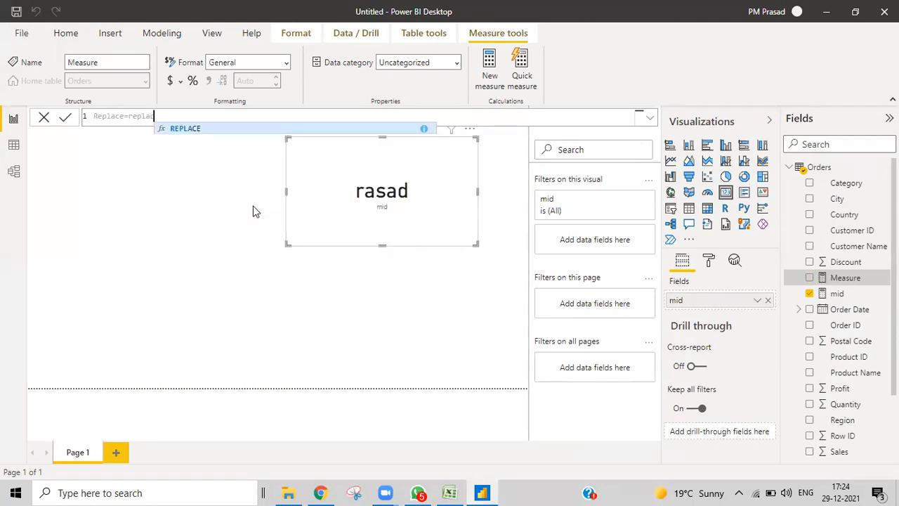
text(=)
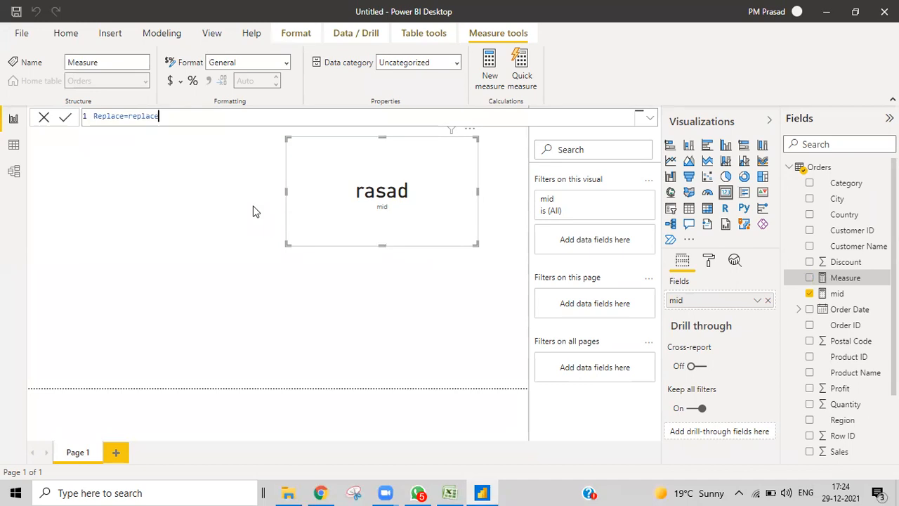
key(BackSpace)
key(BackSpace)
key(BackSpace)
key(BackSpace)
key(BackSpace)
key(BackSpace)
key(BackSpace)
key(BackSpace)
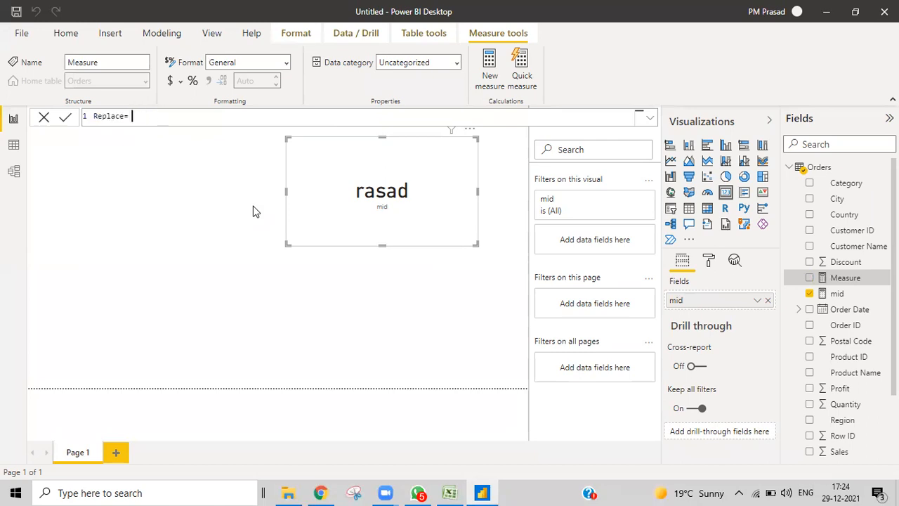
text(repl)
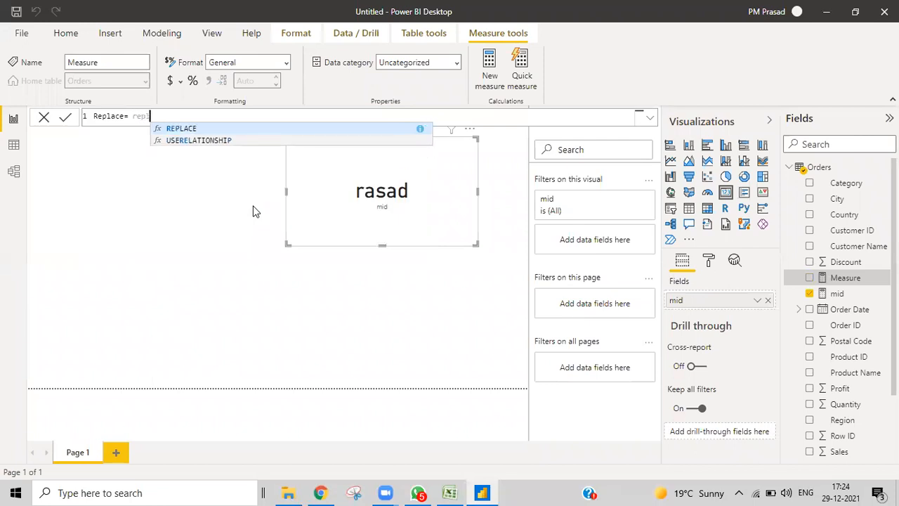
- Define it as REPLACE("prasad",2,2,"@#$") and remove mid from the card
click(181, 128)
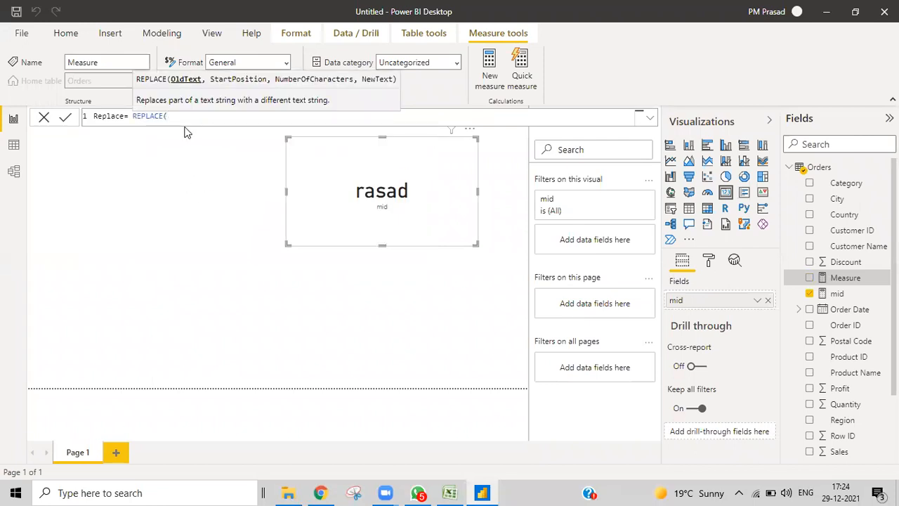
text("prasad",)
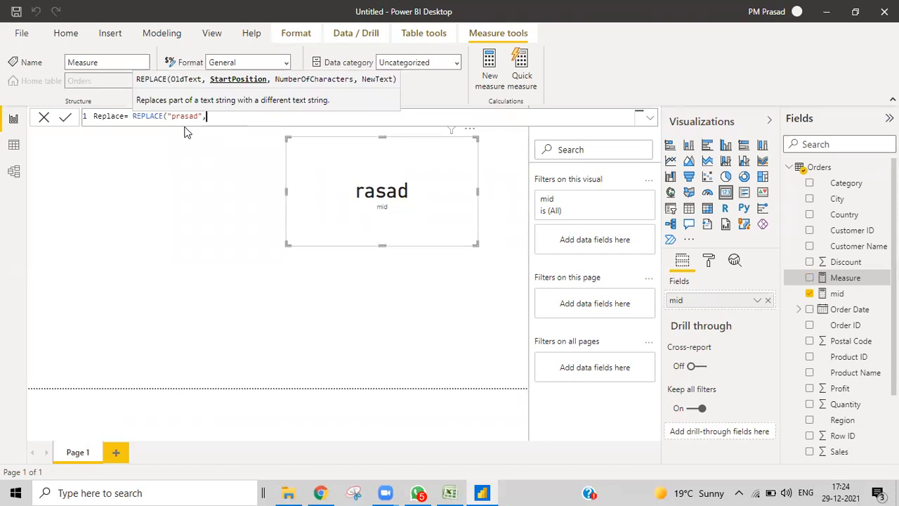
text(2,2,)
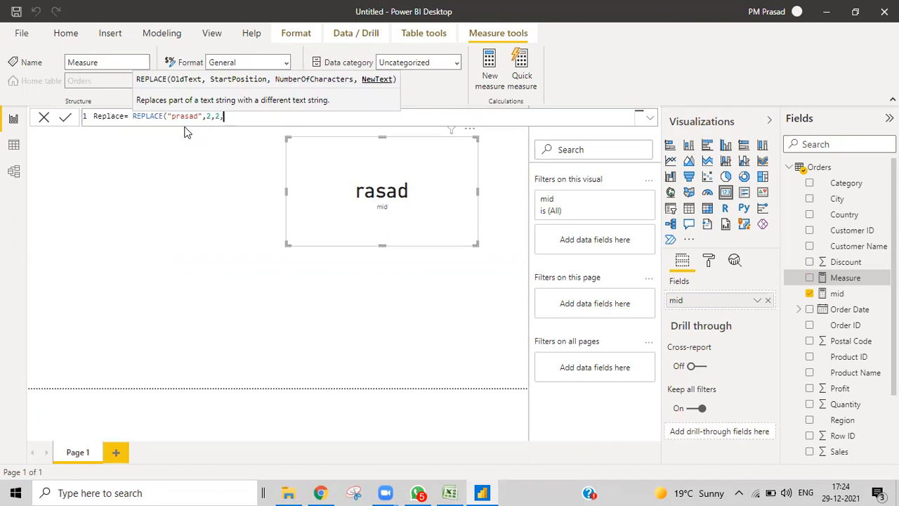
text("")
key(Left)
text(@#$")
text())
text(")
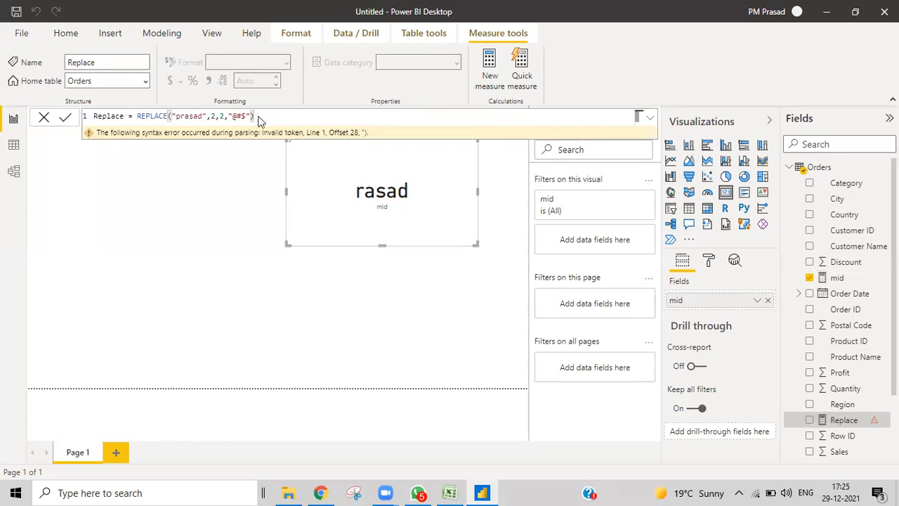
click(768, 302)
- Put the Replace measure on the card and extend its new text to "@#$*&()"
drag(843, 420, 730, 304)
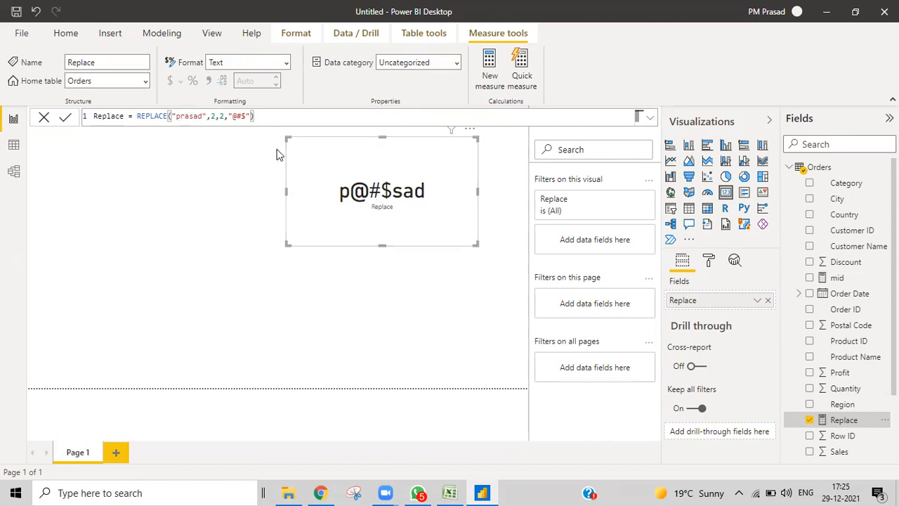
click(245, 116)
text(*&())
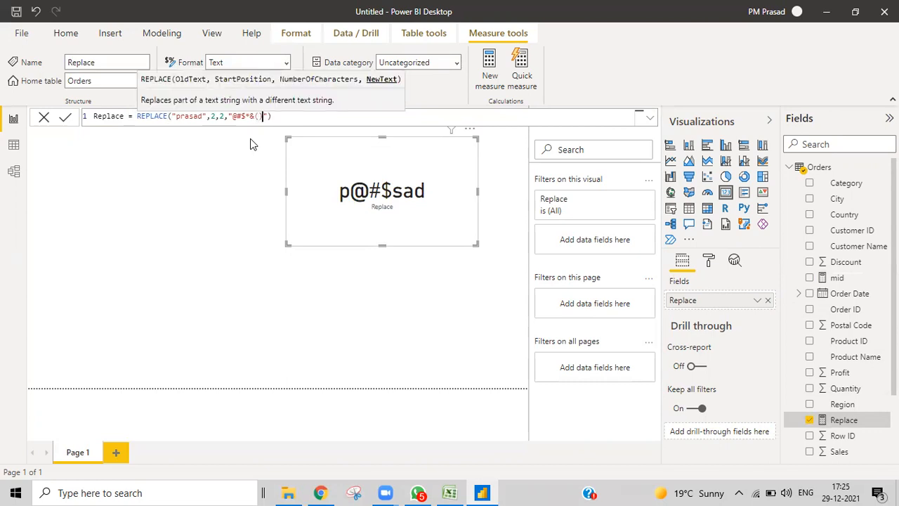
key(Return)
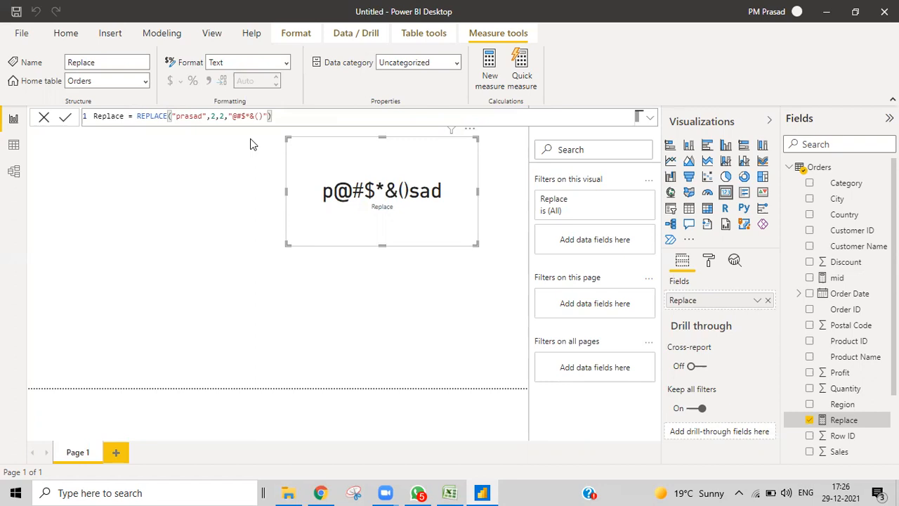
- Cut the Replace measure's new text down to just "@"
click(265, 118)
key(BackSpace)
key(BackSpace)
key(BackSpace)
key(BackSpace)
key(BackSpace)
key(BackSpace)
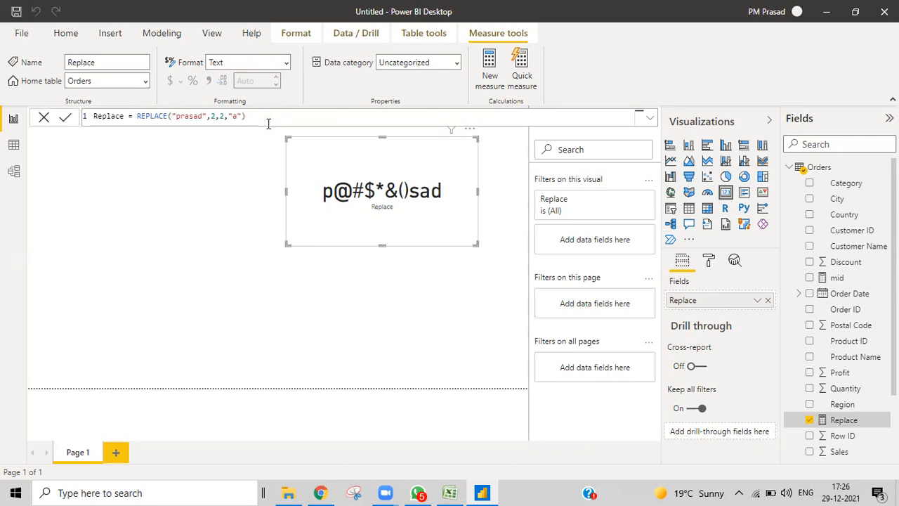
click(243, 117)
text(,)
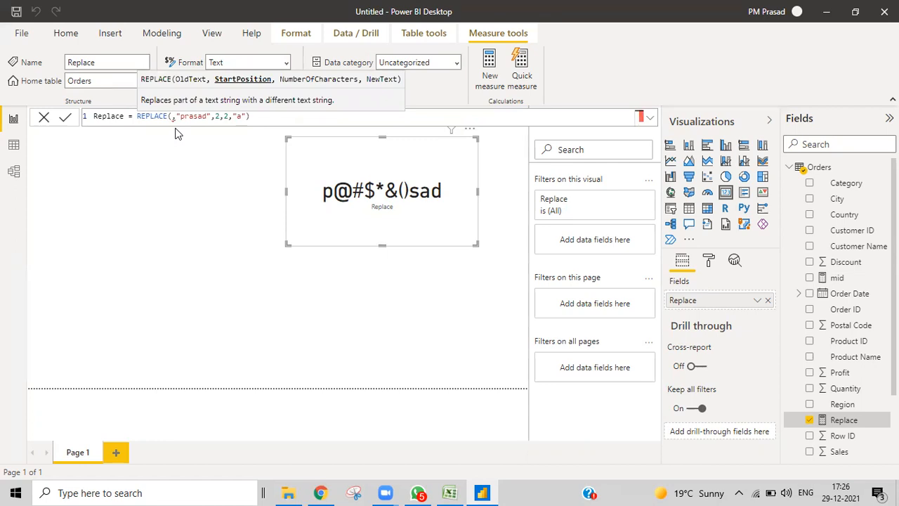
key(BackSpace)
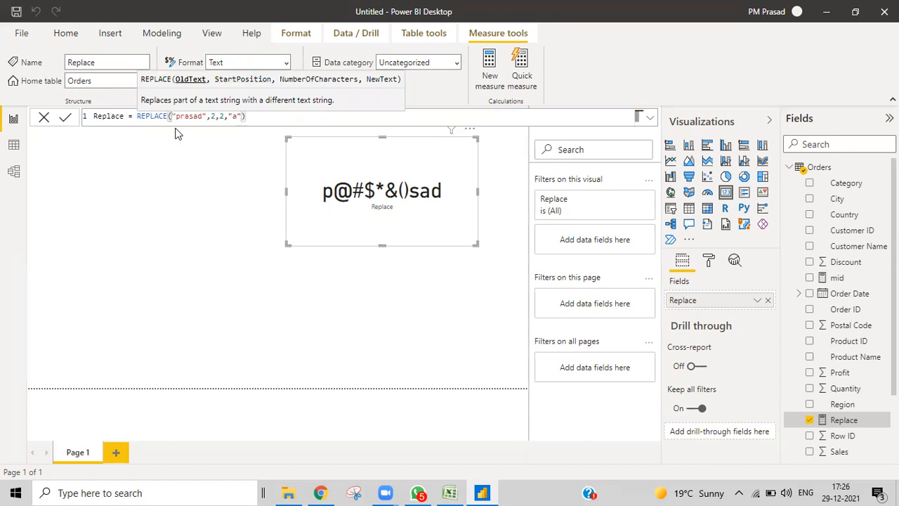
click(237, 117)
key(BackSpace)
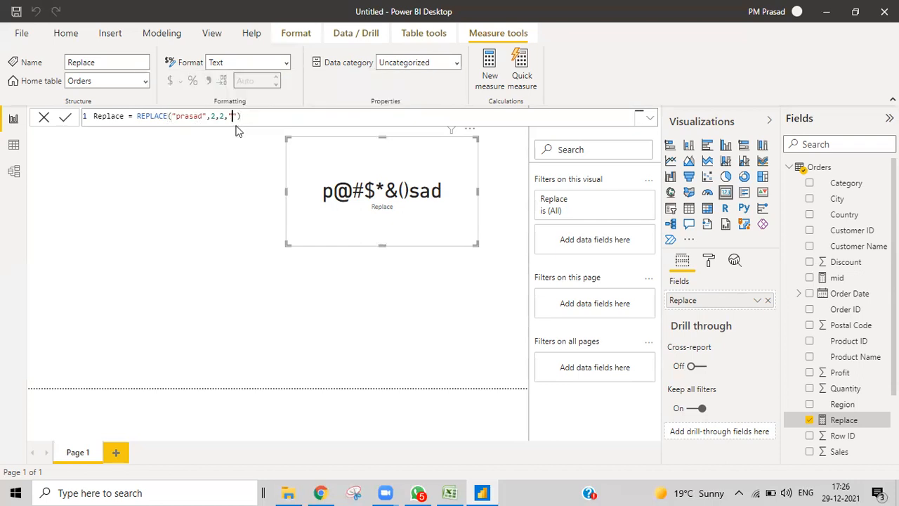
text(@)
key(Return)
- Change the REPLACE start position to 3 and the character count to 1
click(214, 117)
key(BackSpace)
text(3)
click(222, 116)
key(BackSpace)
text(1)
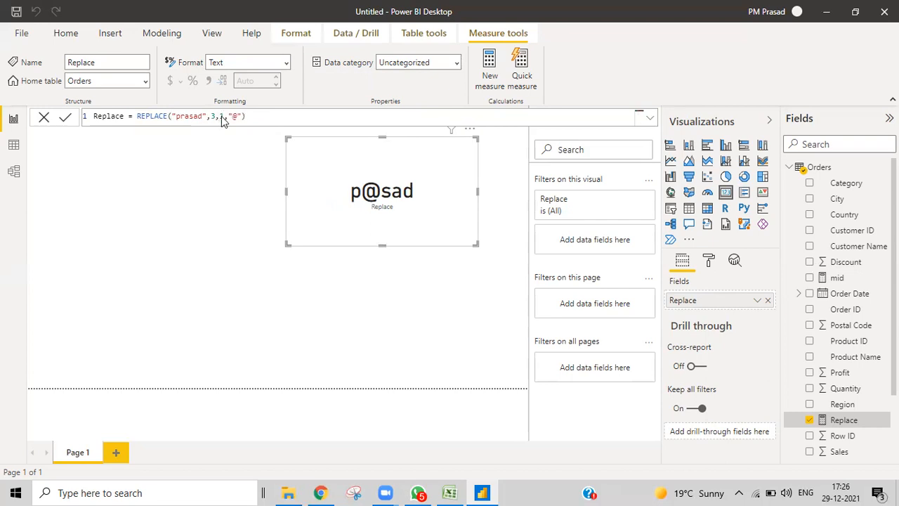
key(Return)
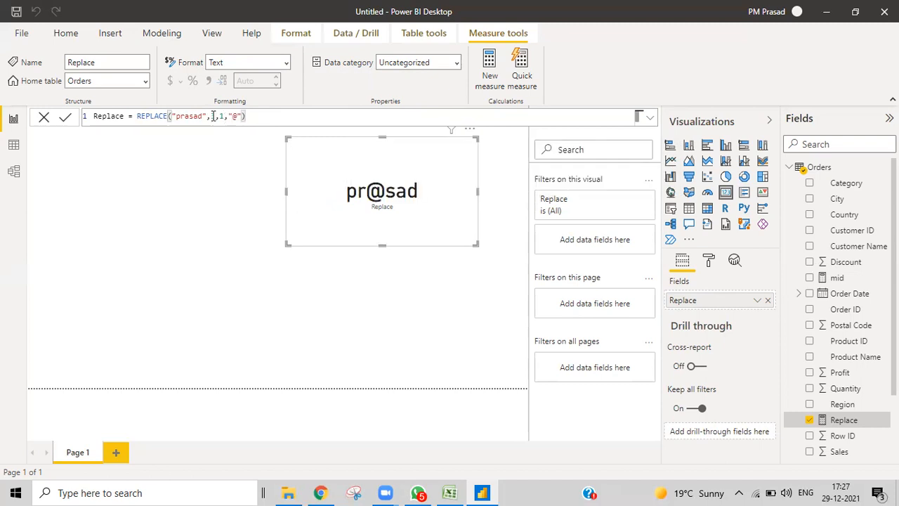
- Move the REPLACE start position to 5
click(216, 116)
key(BackSpace)
text(5)
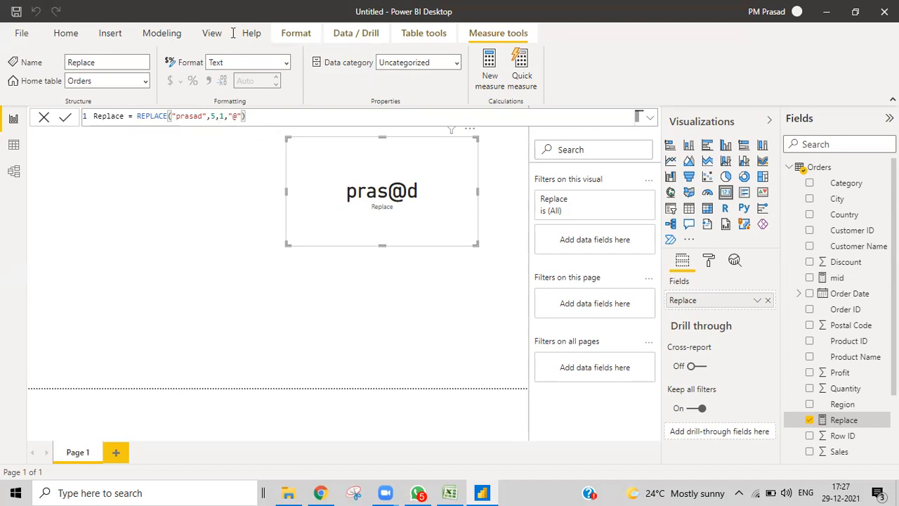
double_click(212, 116)
- Switch to Excel and view rows 13–23 of the Dax Text Functions sheet
click(451, 493)
scroll(555, 380, down, 2)
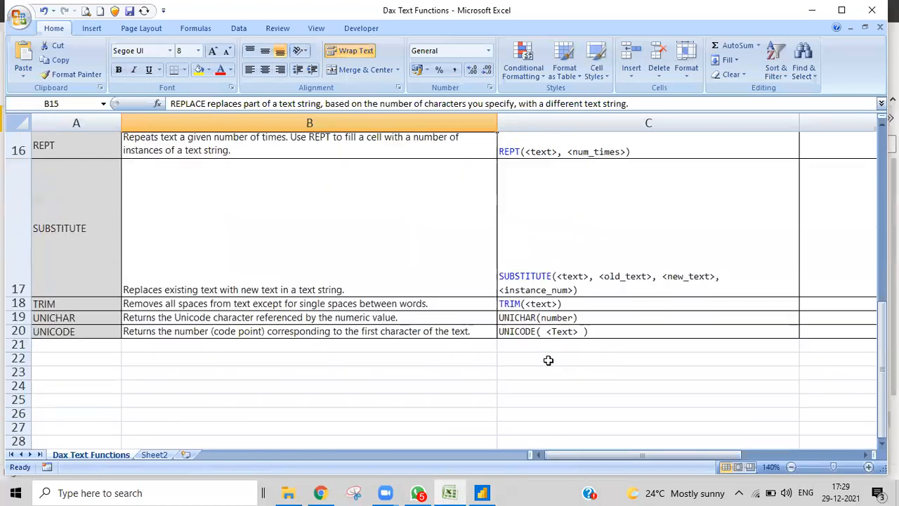
scroll(548, 361, up, 1)
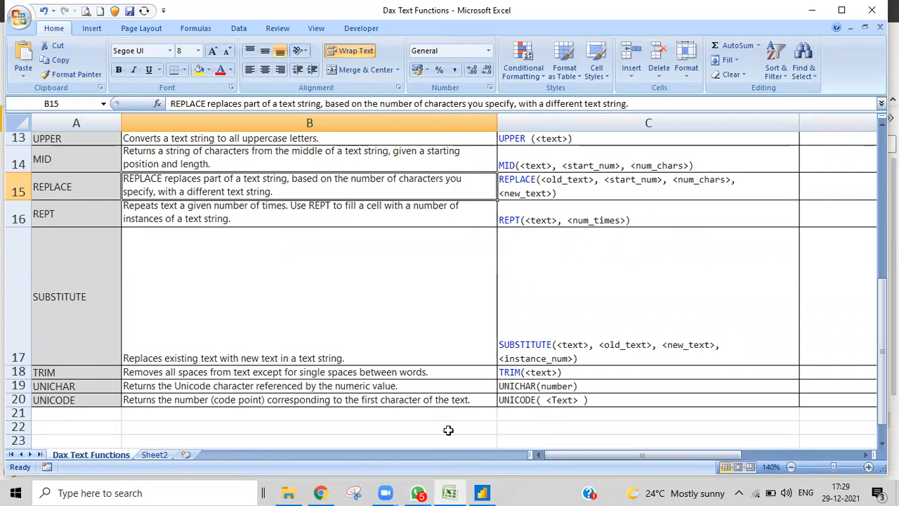
- Add a rept measure to Orders defined as REPT("prasad",3)
click(482, 493)
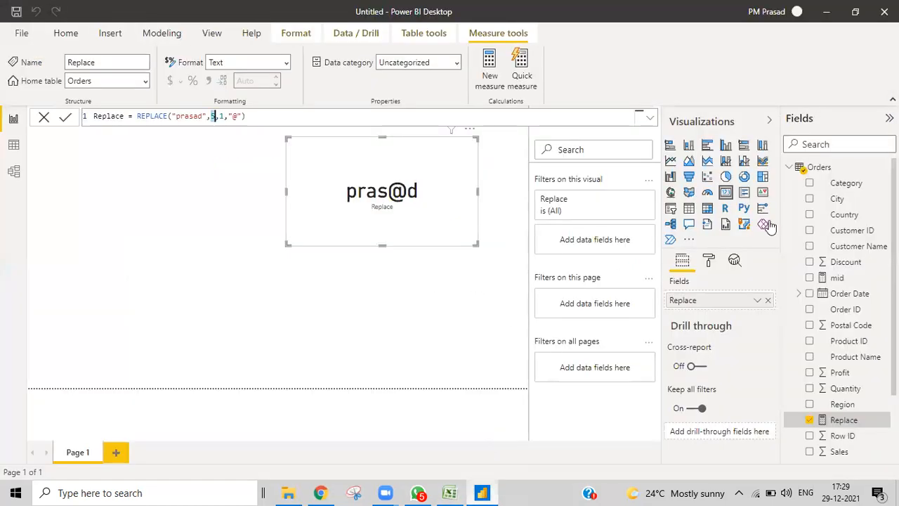
right_click(832, 169)
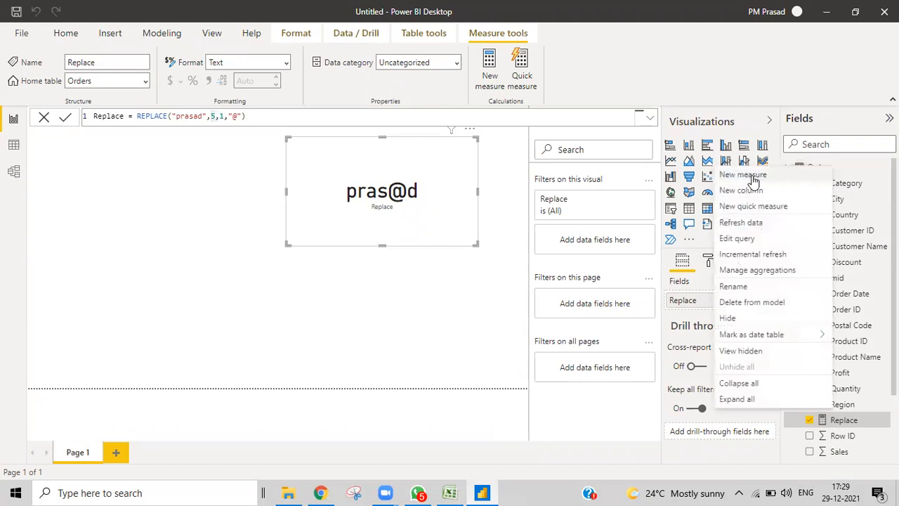
key(Escape)
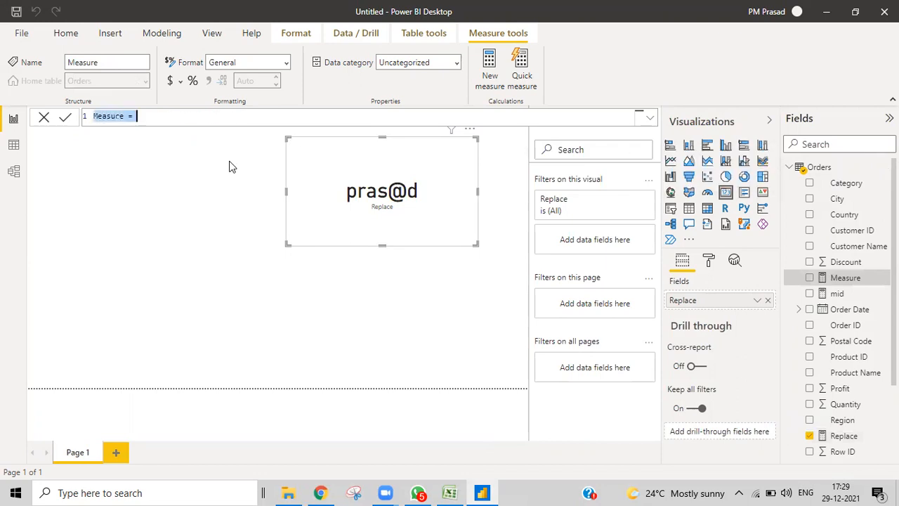
key(BackSpace)
text(rec)
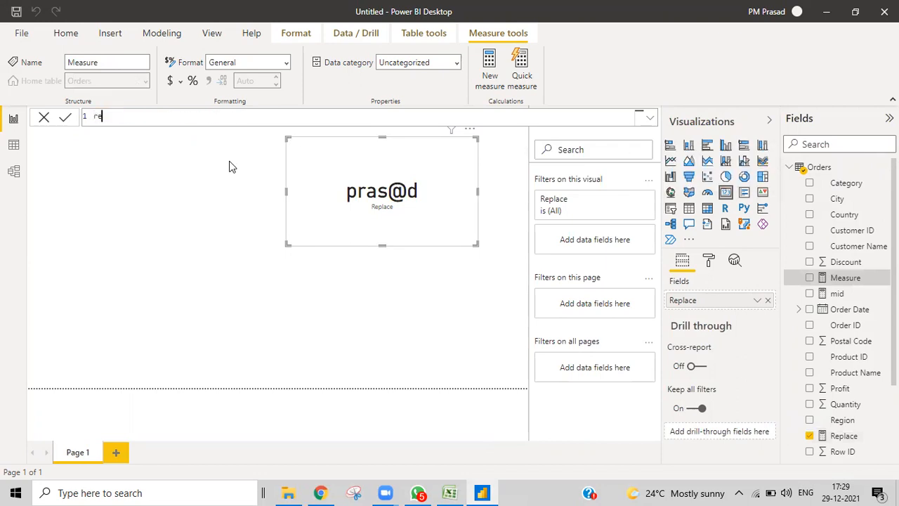
key(BackSpace)
key(BackSpace)
text(ept=rep)
key(Escape)
text(t)
key(Tab)
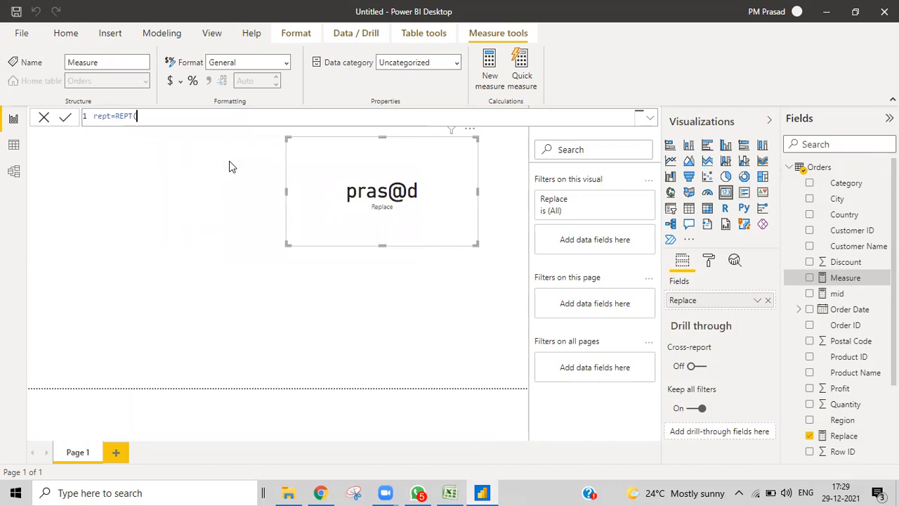
text(")
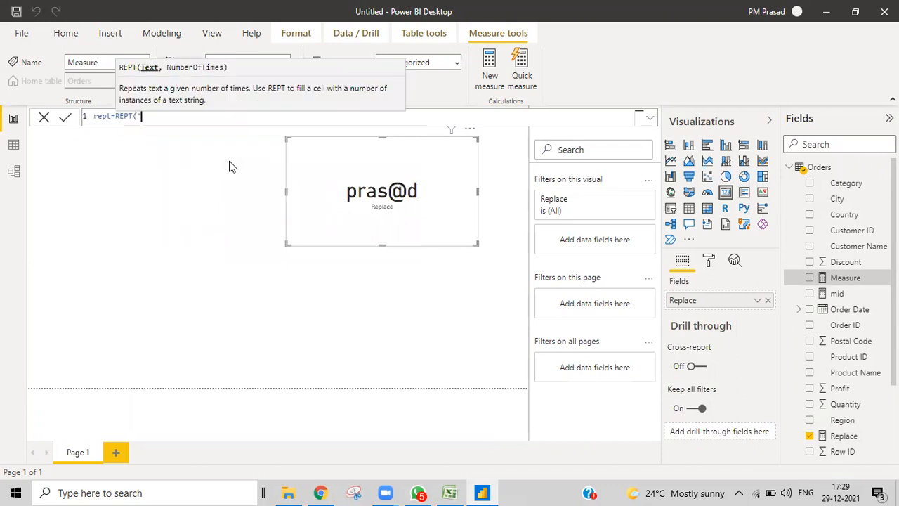
text(prasad")
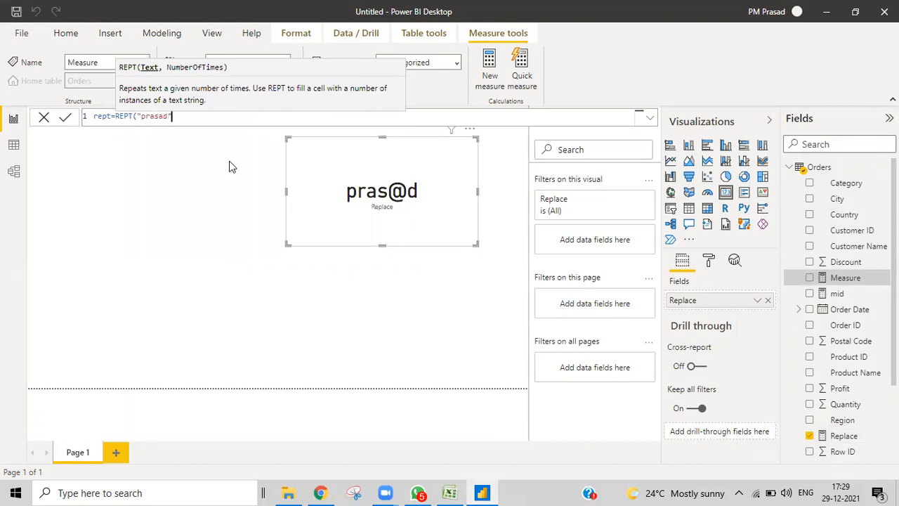
text(,3))
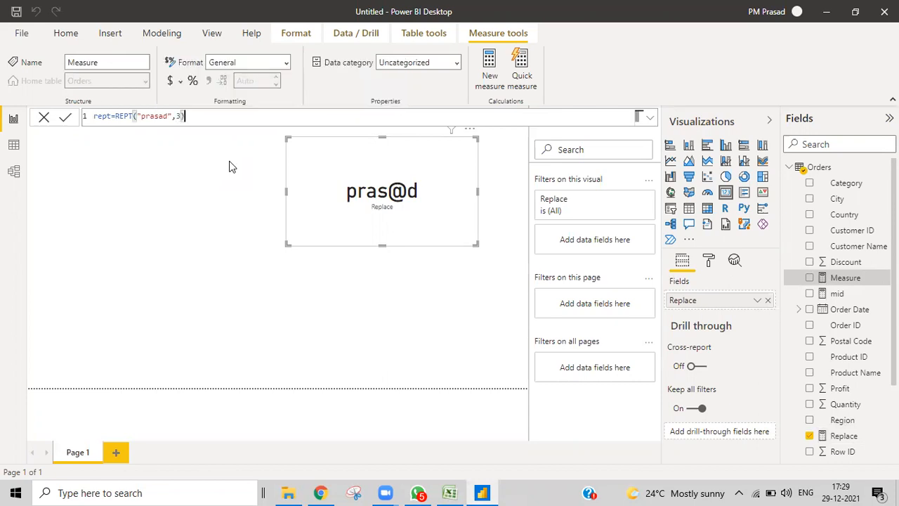
key(Return)
- Widen the card leftward and swap the Replace measure for rept in its fields
drag(285, 196, 171, 209)
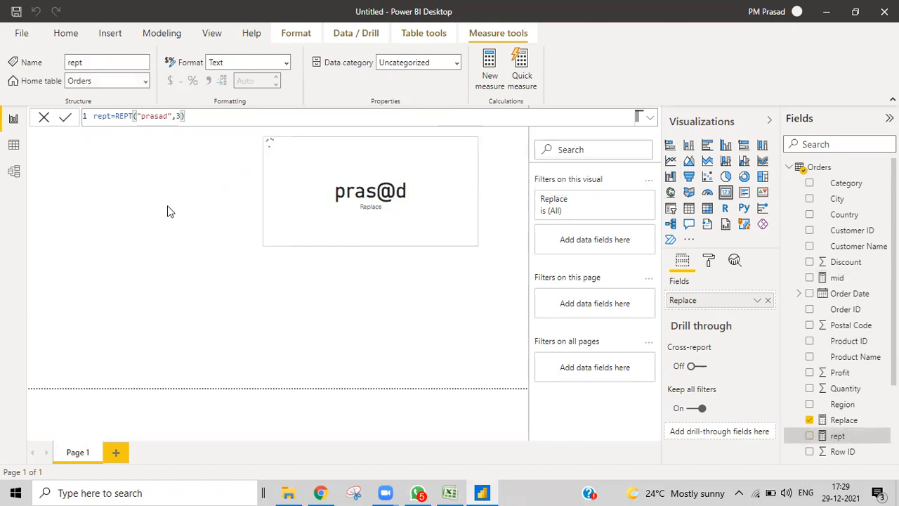
click(768, 300)
drag(741, 319, 711, 299)
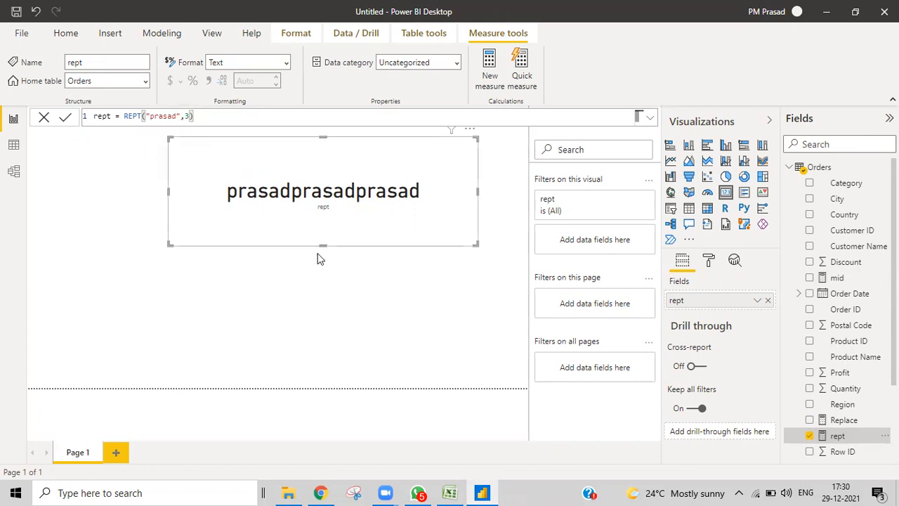
- Glance at the Excel reference, then back in Power BI start a new Orders measure
click(450, 493)
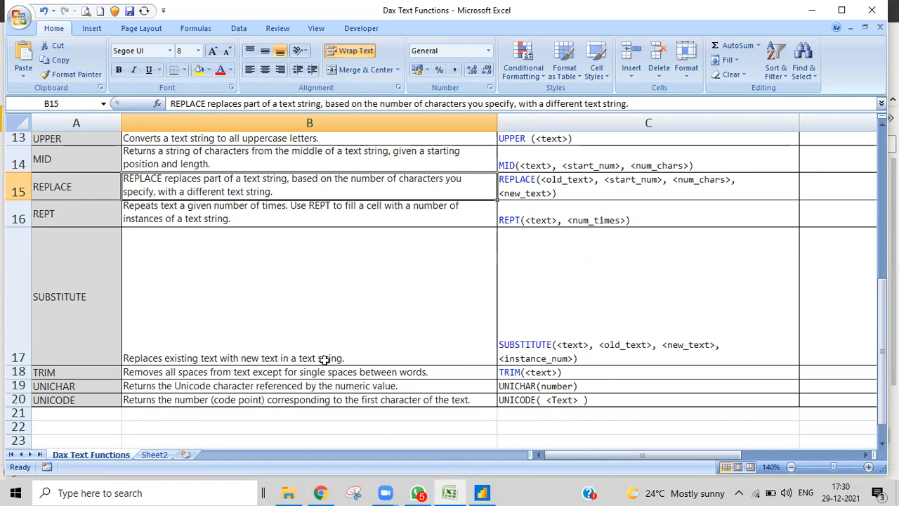
click(481, 493)
right_click(826, 171)
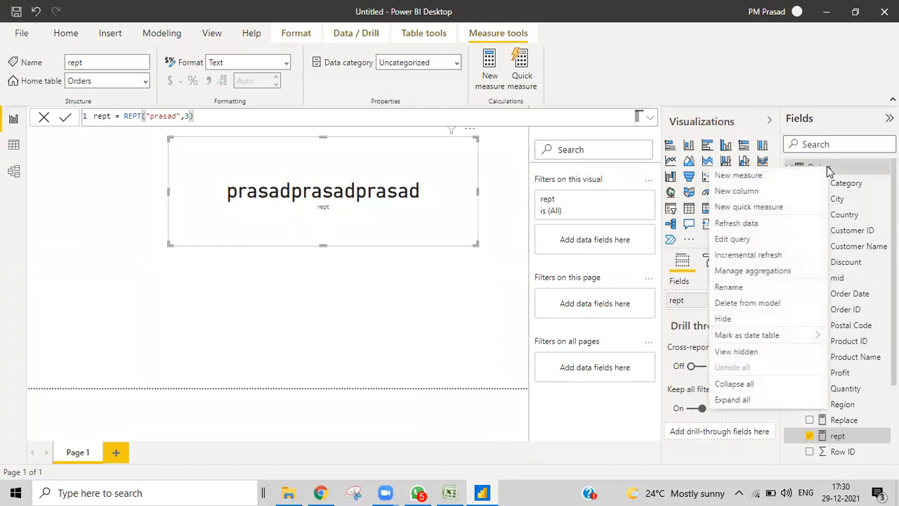
key(Escape)
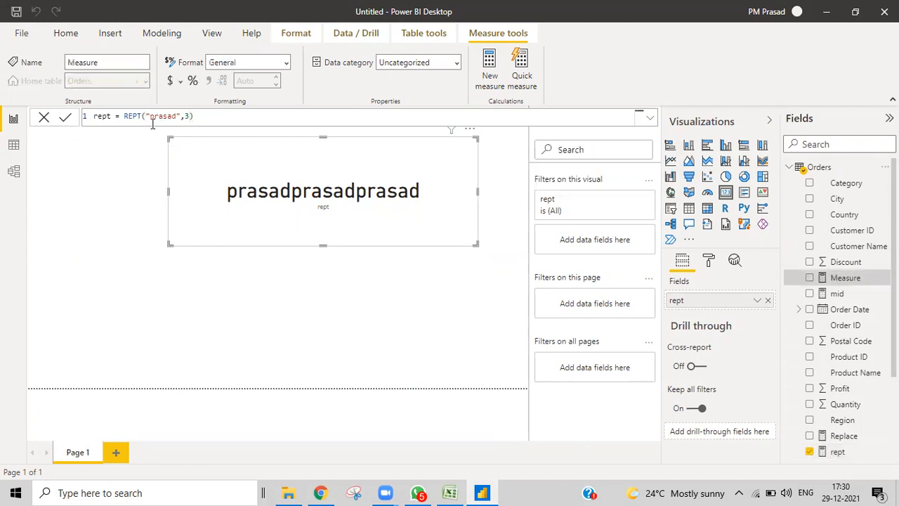
- Define the new measure as substitute=SUBSTITUTE("ra","prasad","77") and commit it
key(BackSpace)
text(substitute=s)
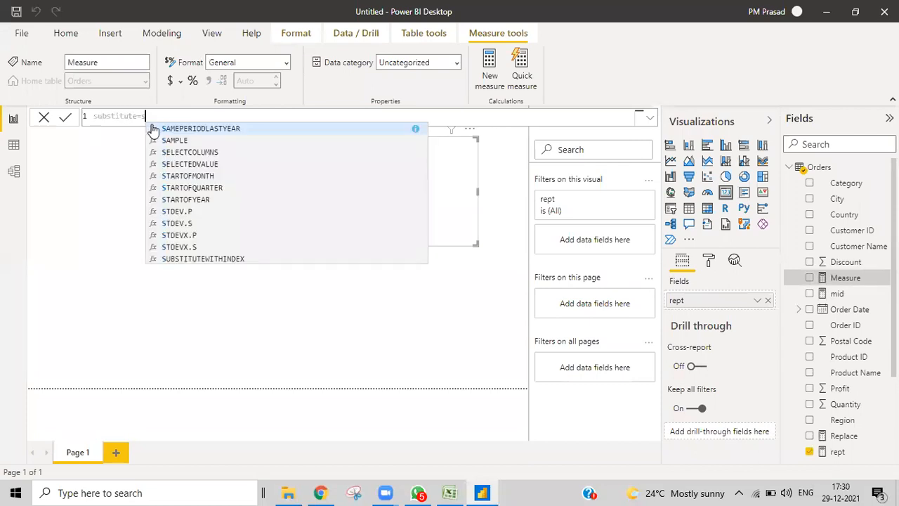
text(ubs)
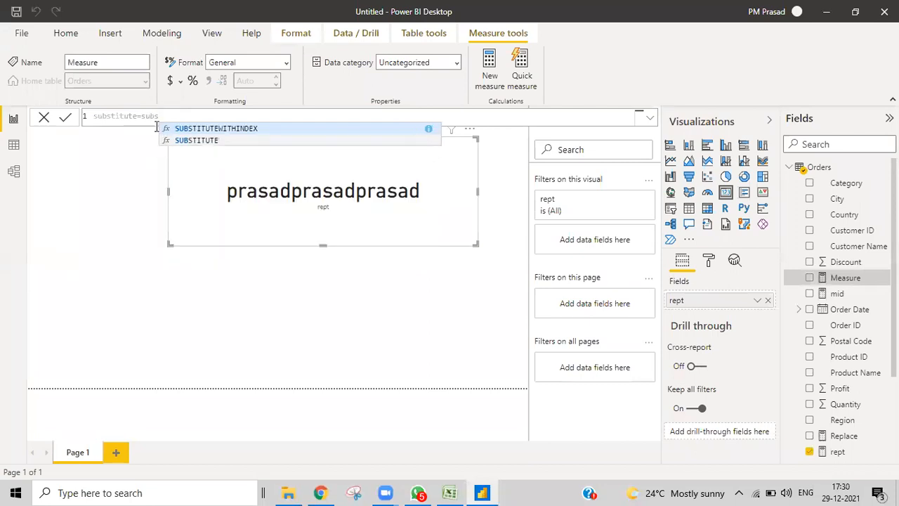
click(186, 142)
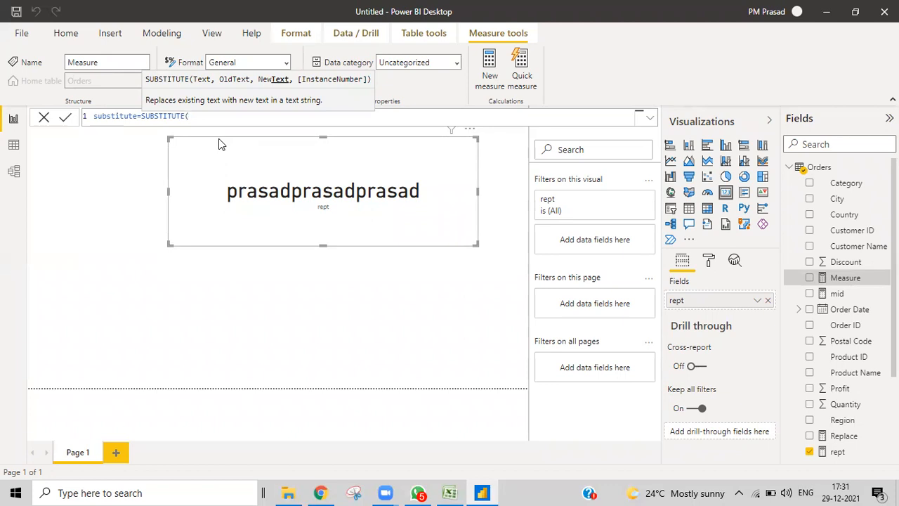
text("re)
text(")
text(,"p)
text(rasad)
text(")
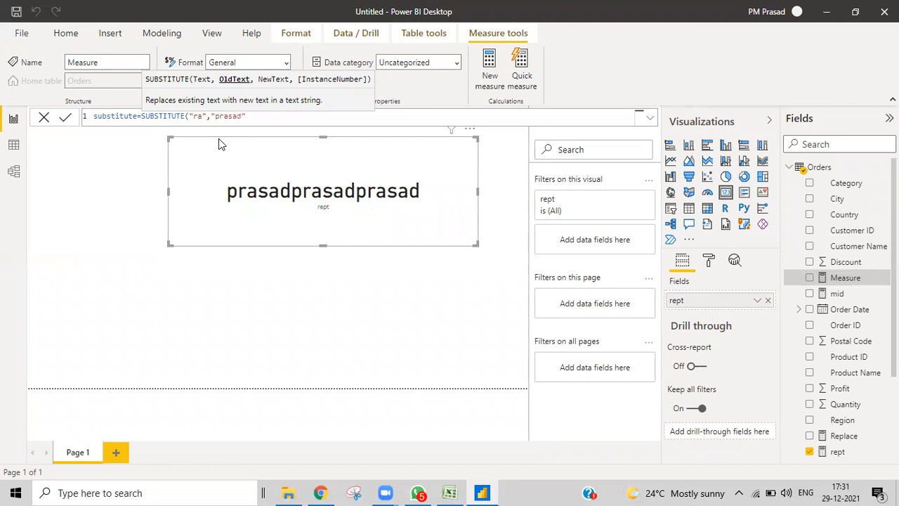
text(,"77")
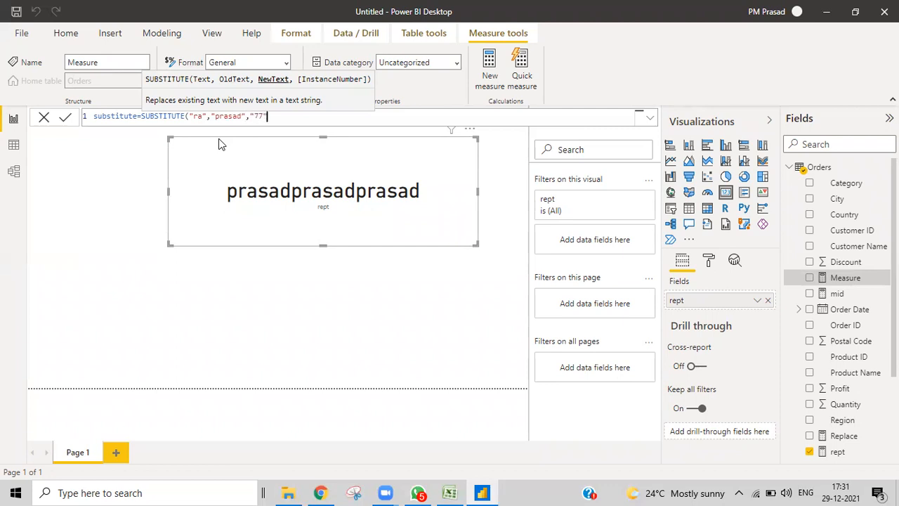
text())
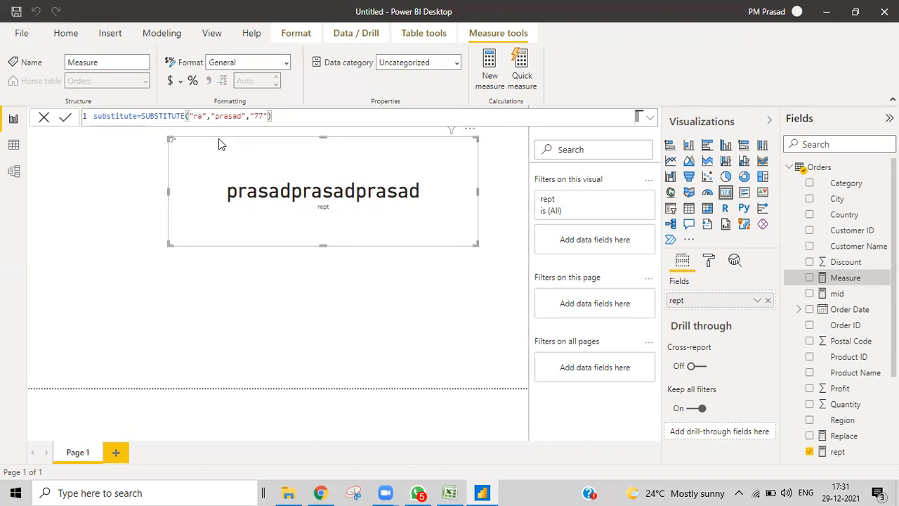
key(Return)
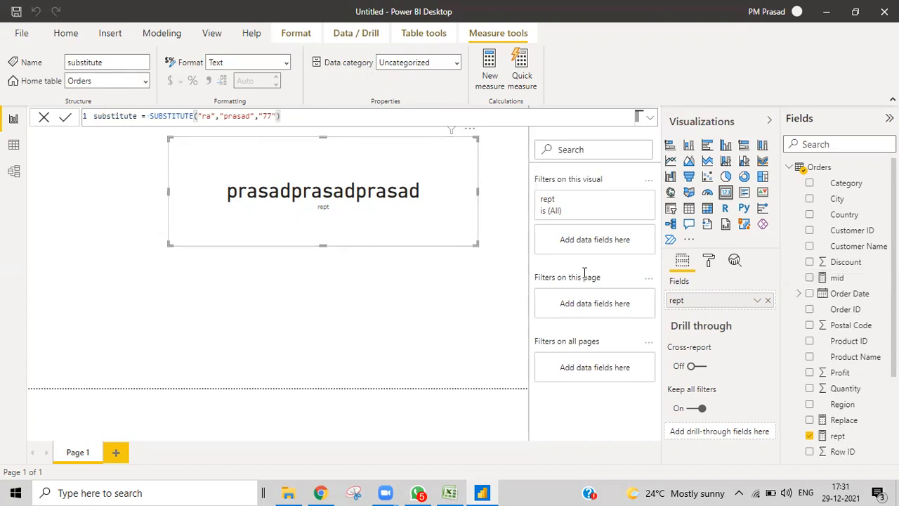
- Swap the card's rept measure for the substitute measure, showing "ra", and widen the card leftward
click(810, 436)
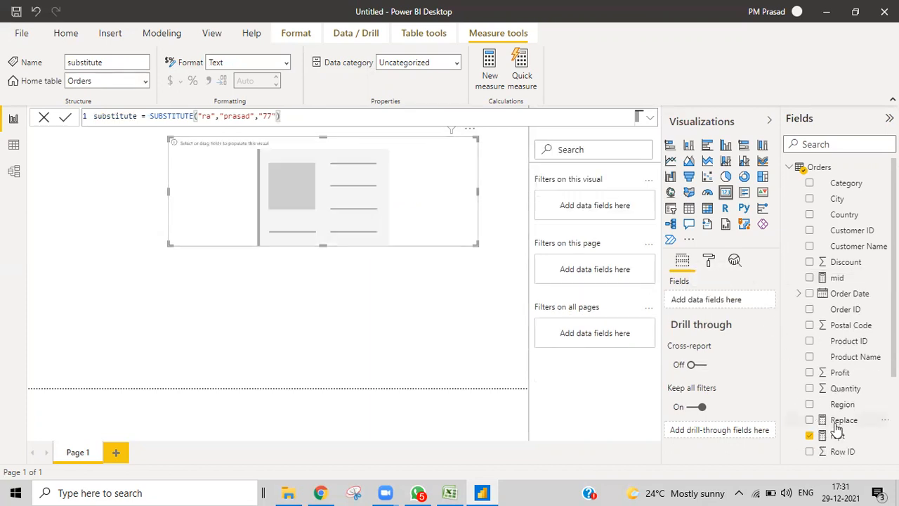
scroll(849, 398, down, 3)
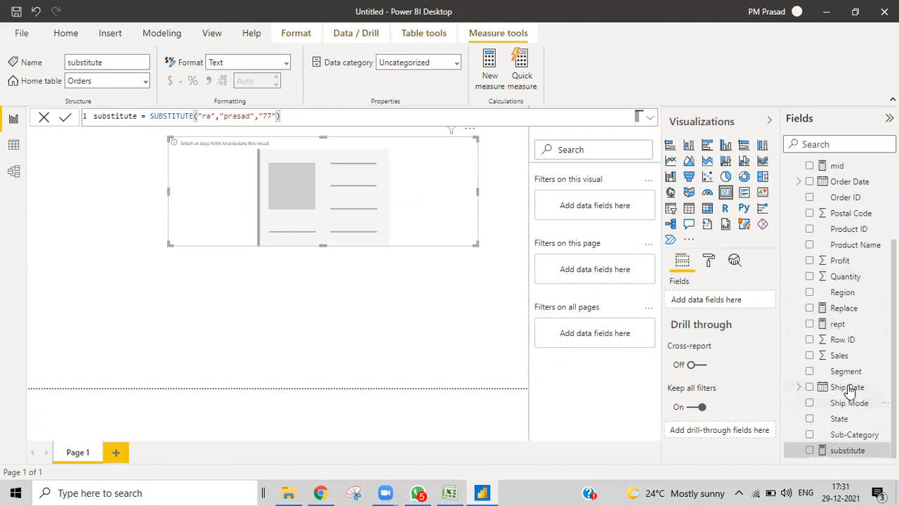
drag(847, 450, 731, 300)
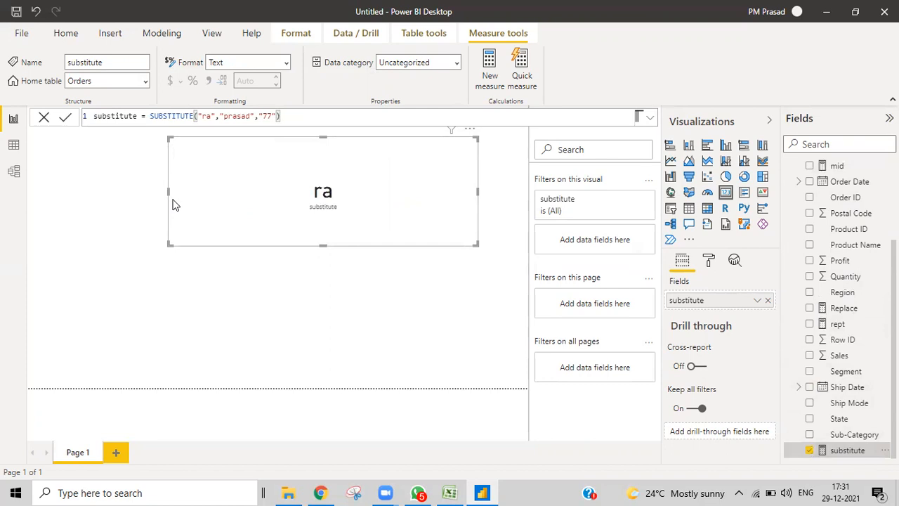
drag(169, 198, 147, 196)
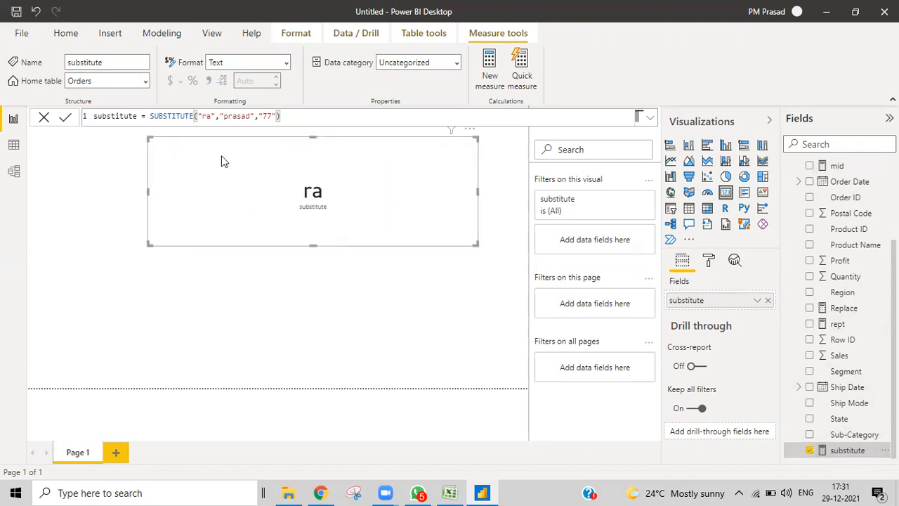
- Change the substitute formula to SUBSTITUTE("prasad","ad","77") so the card reads pras77
click(197, 116)
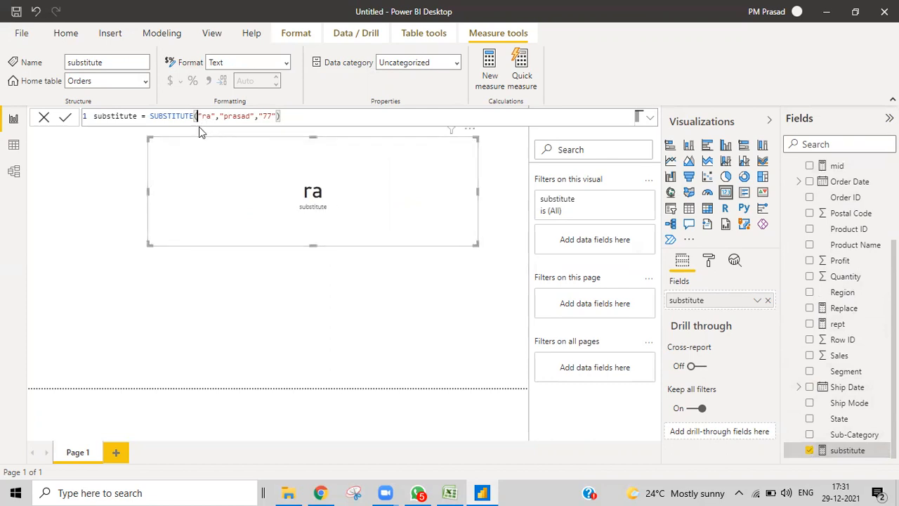
text(,)
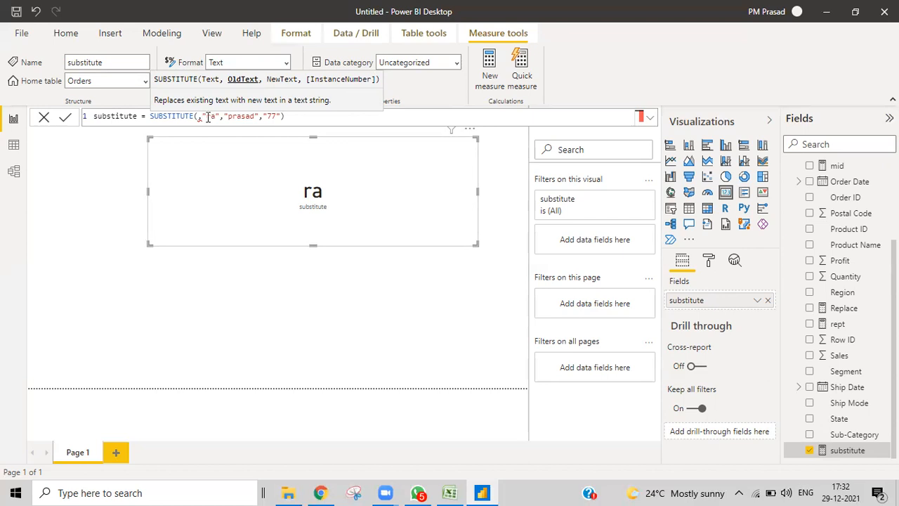
mouse_move(201, 117)
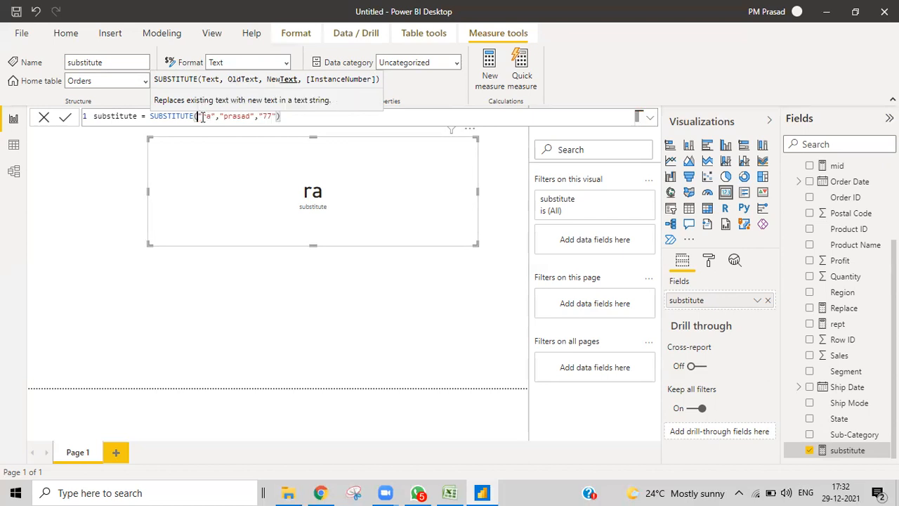
key(BackSpace)
click(202, 117)
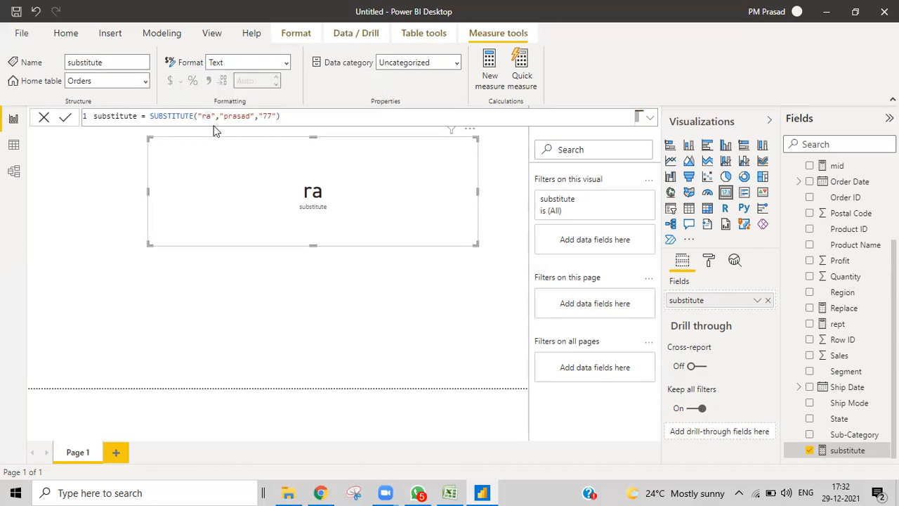
text(p)
key(Right)
key(Right)
text(sad)
click(263, 116)
key(BackSpace)
key(BackSpace)
key(BackSpace)
key(BackSpace)
click(302, 116)
key(Return)
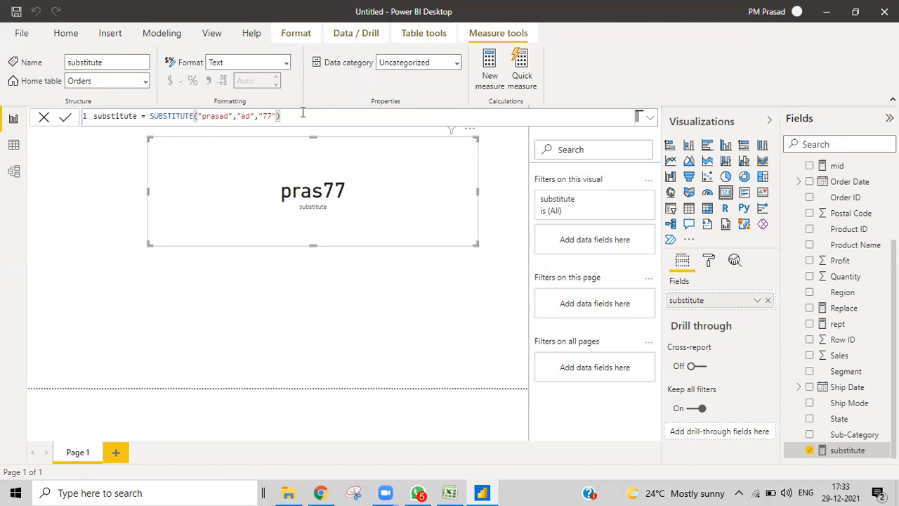
- Change the old text to "a" so the card shows pr77s77d, then begin an instance argument ,1
click(250, 117)
key(Delete)
click(299, 120)
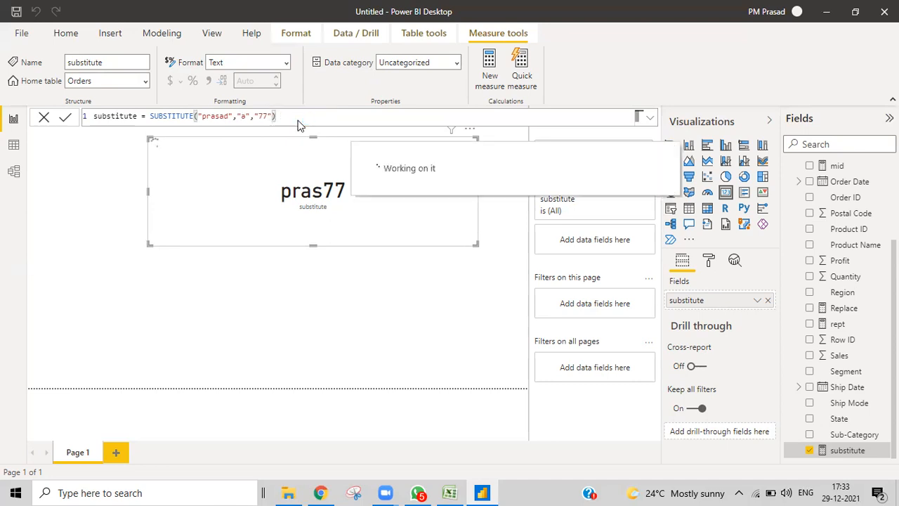
click(299, 120)
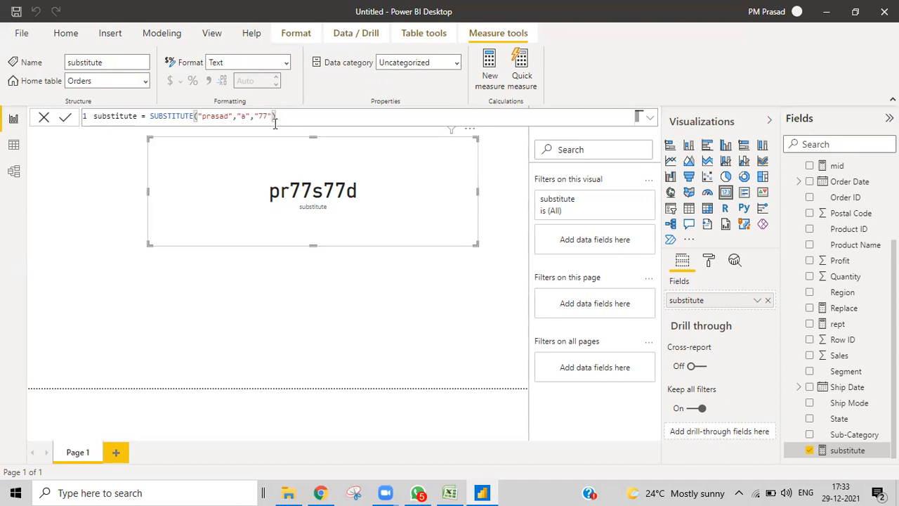
text(,)
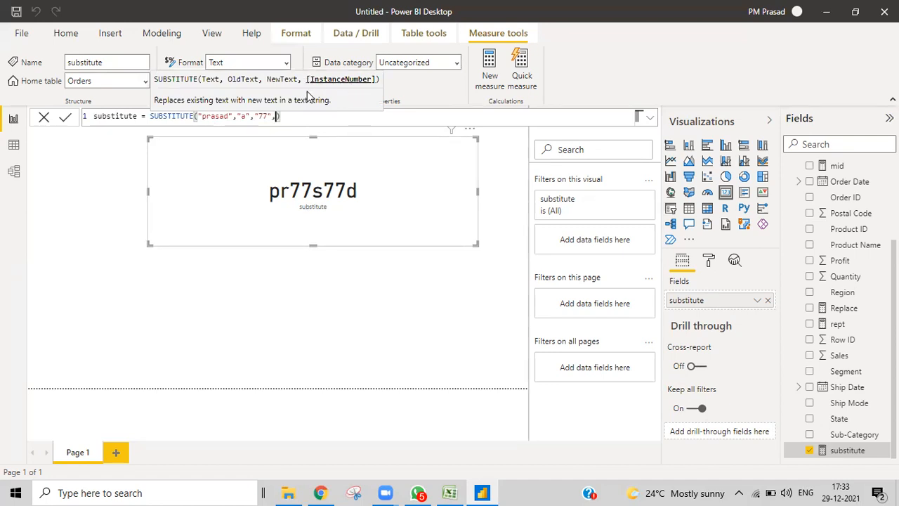
text(1)
- Commit the SUBSTITUTE formula with instance number 1, then change the replacement text to "@"
key(Return)
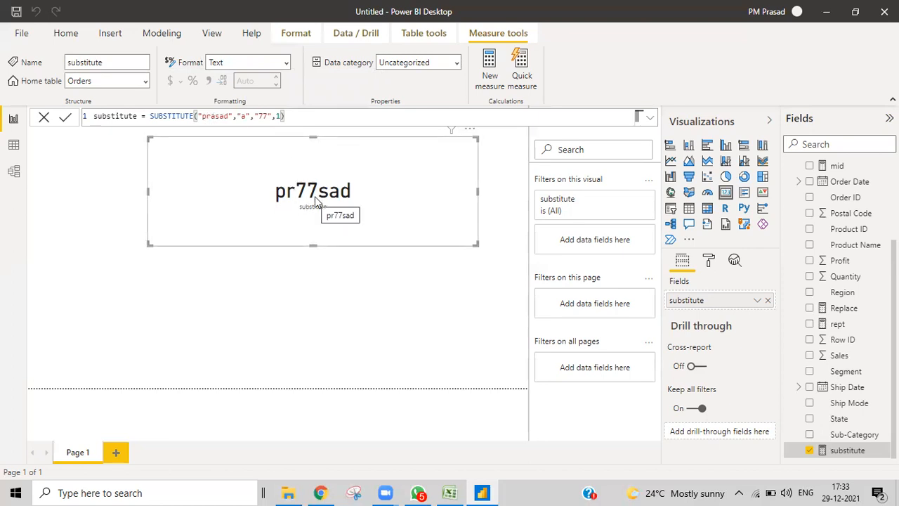
click(281, 118)
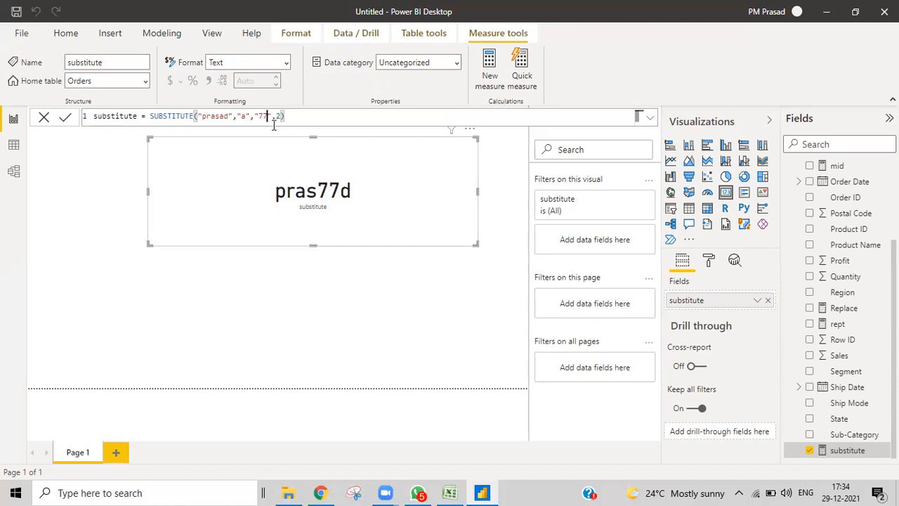
key(BackSpace)
key(BackSpace)
text(@)
key(Return)
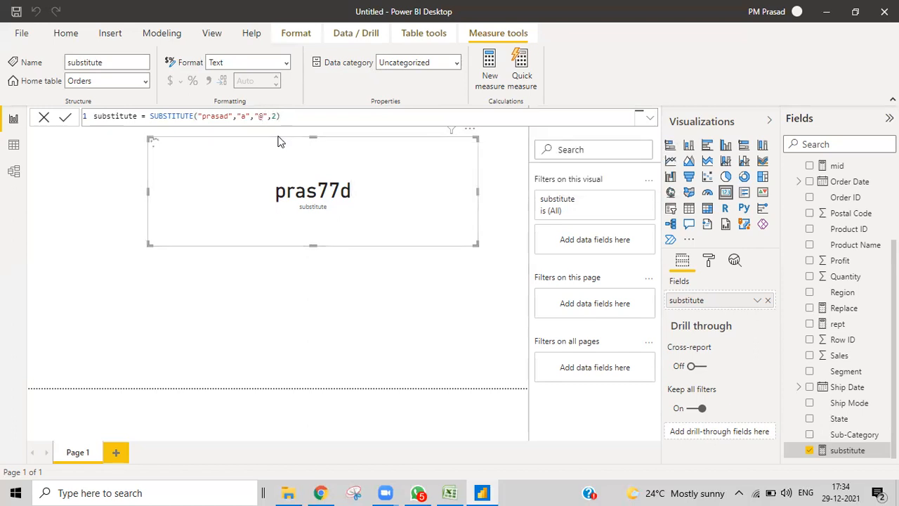
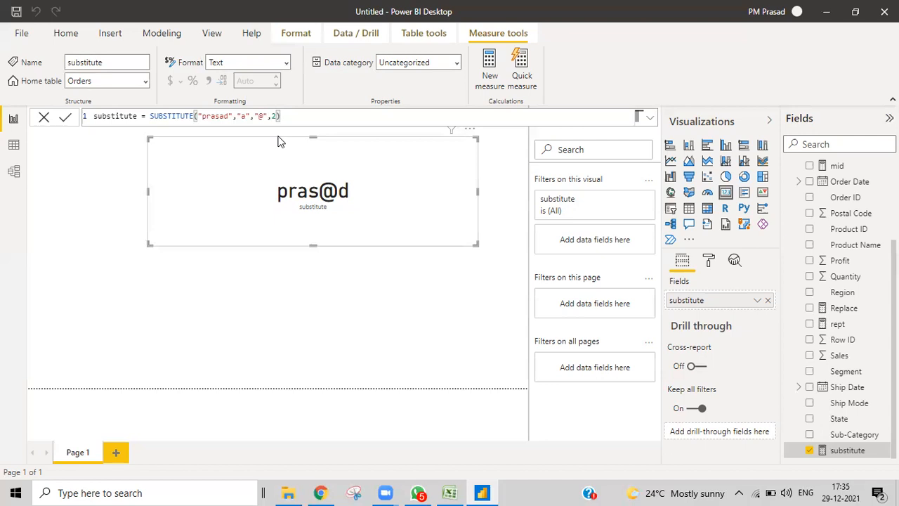
- Create a new Orders measure trim = "pra sad" with several inner spaces
click(449, 492)
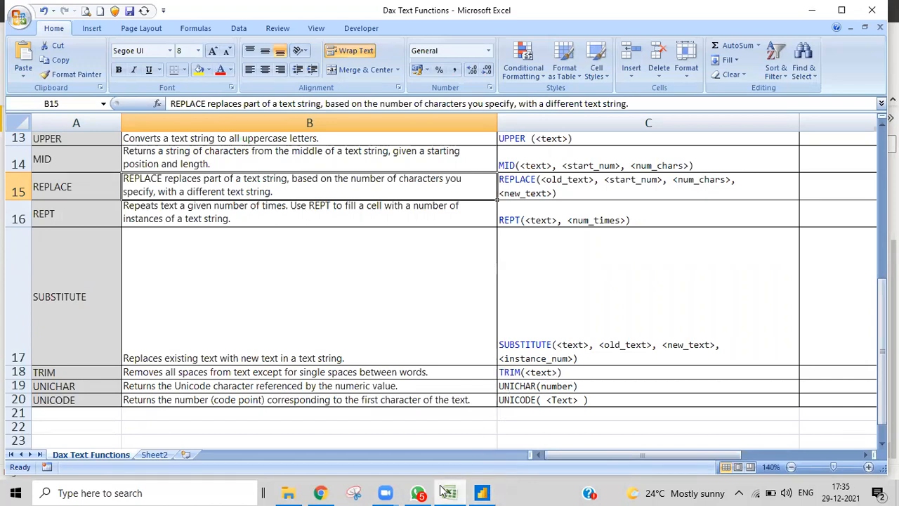
click(482, 492)
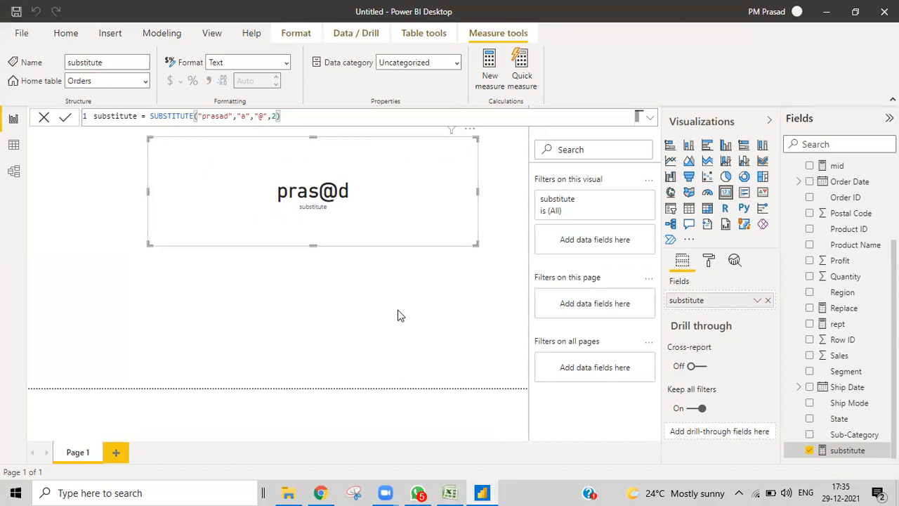
scroll(824, 229, up, 3)
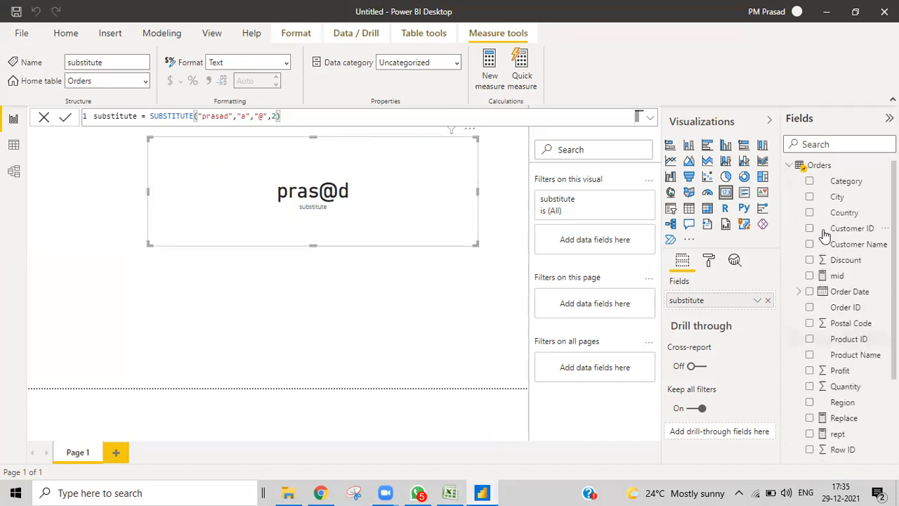
right_click(819, 169)
key(Escape)
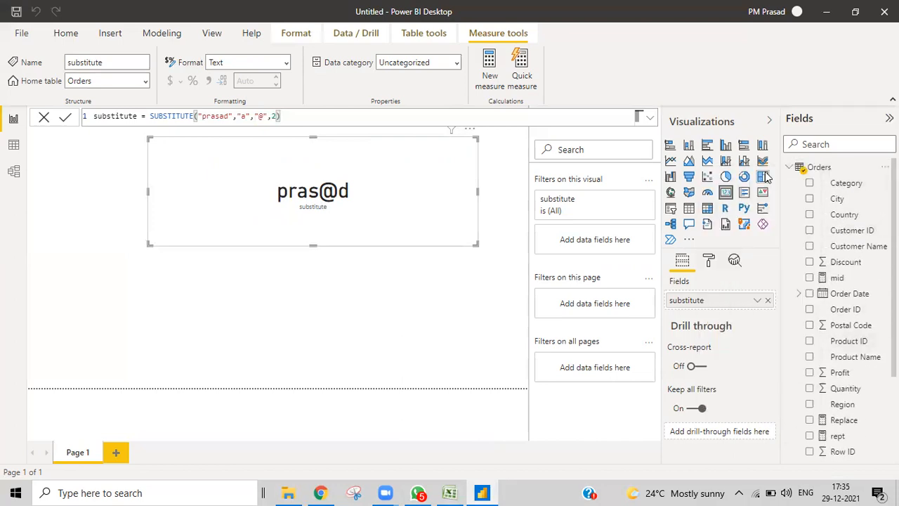
click(764, 176)
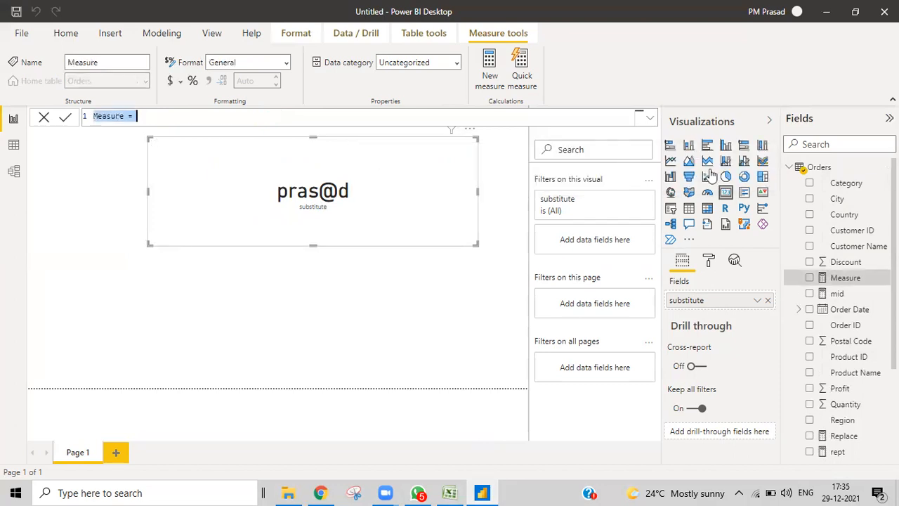
text(tris)
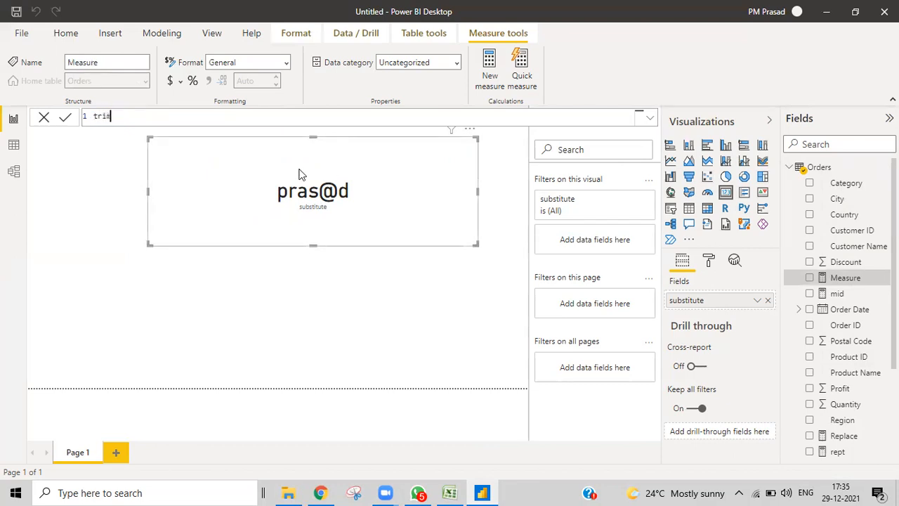
key(BackSpace)
text(m)
text(=")
text(p)
text(ra)
text(    s)
text(@d)
text(")
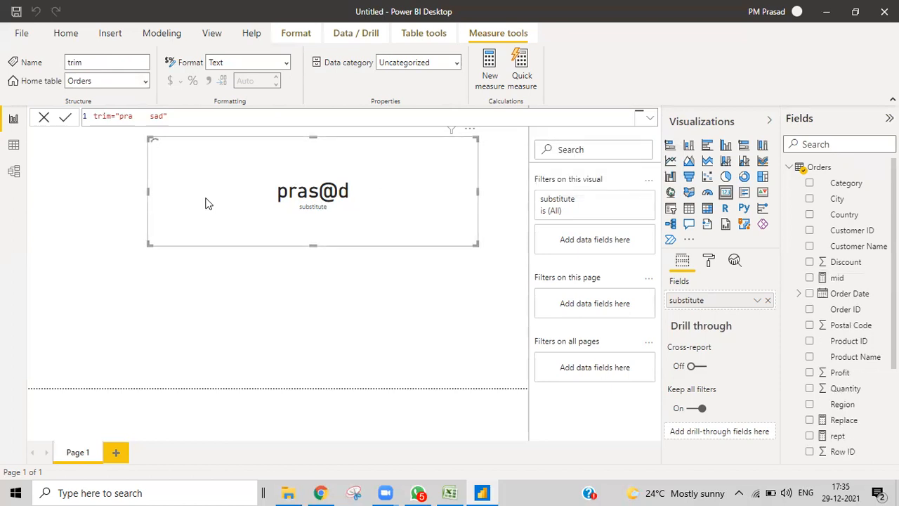
- Replace the substitute measure on the card with trim
click(770, 301)
scroll(839, 368, down, 5)
drag(839, 455, 707, 302)
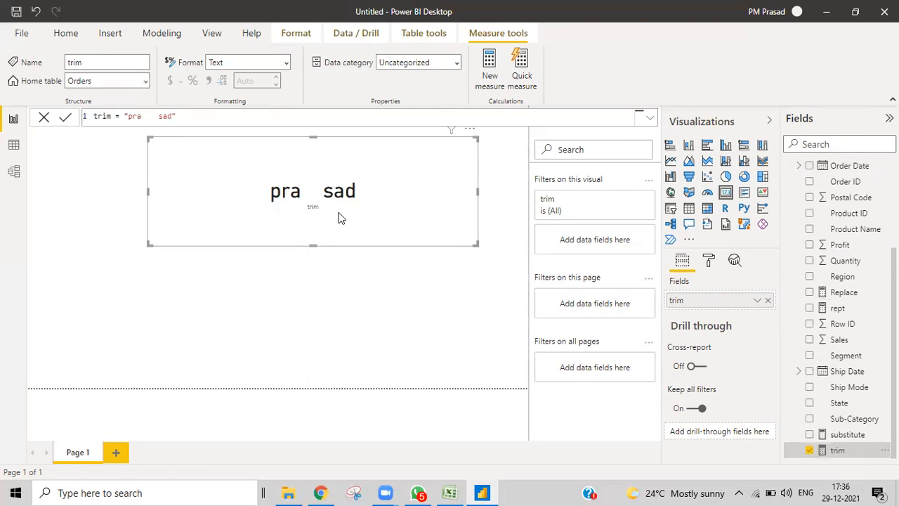
- Change the trim measure's text to "p" followed by spaces and "prasad"
click(130, 116)
click(135, 118)
text(p)
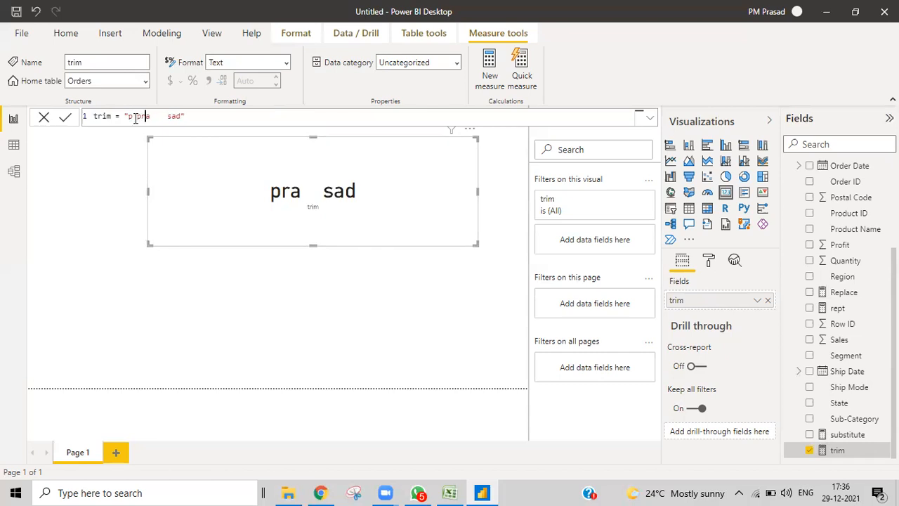
key(BackSpace)
key(BackSpace)
key(BackSpace)
key(BackSpace)
key(Return)
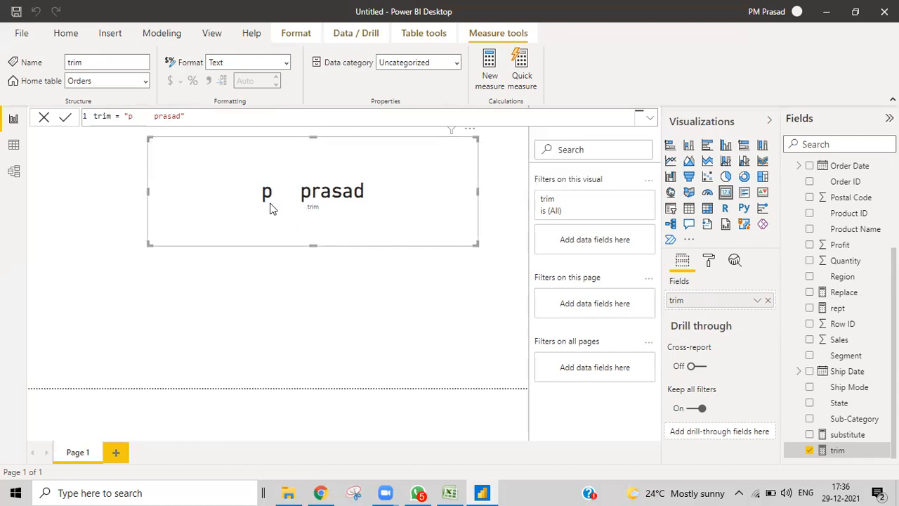
click(125, 116)
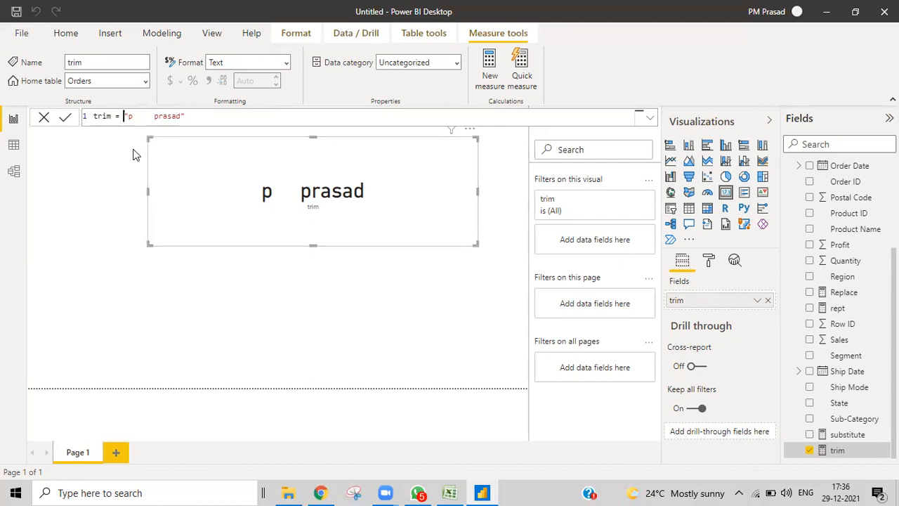
text(trim()
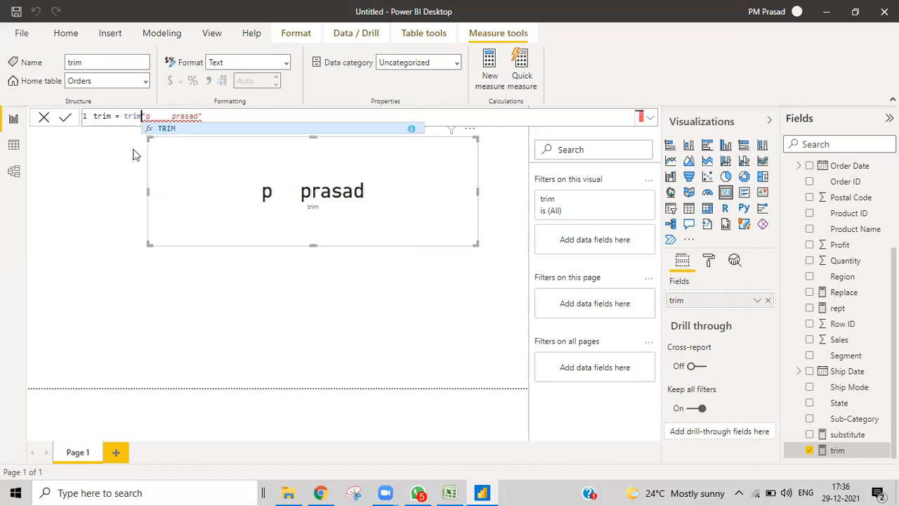
key(Right)
key(Right)
key(Right)
key(Right)
key(Right)
key(Right)
key(Right)
key(Right)
key(Right)
key(Right)
key(Right)
key(Right)
key(Right)
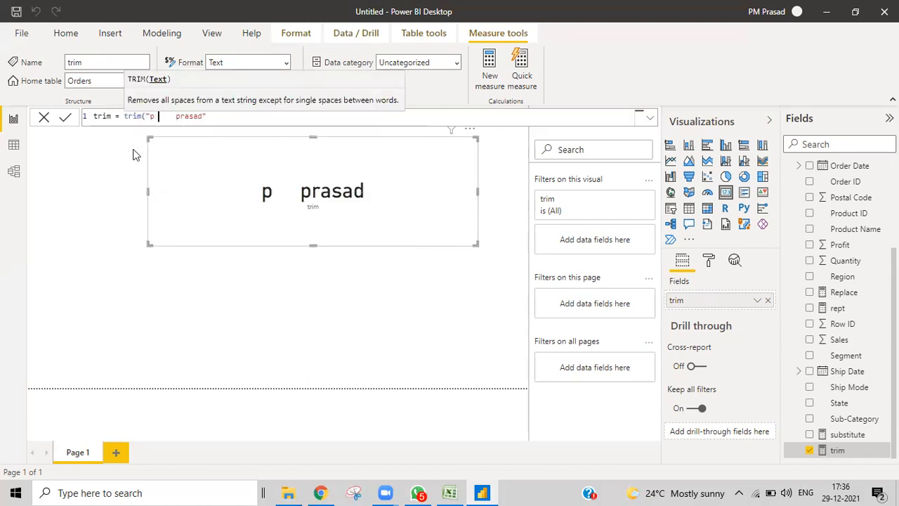
key(Right)
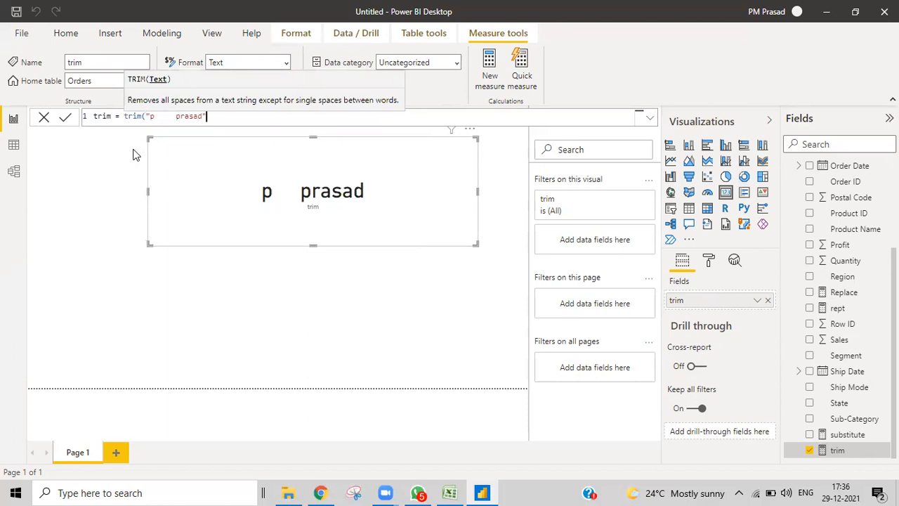
text())
key(Return)
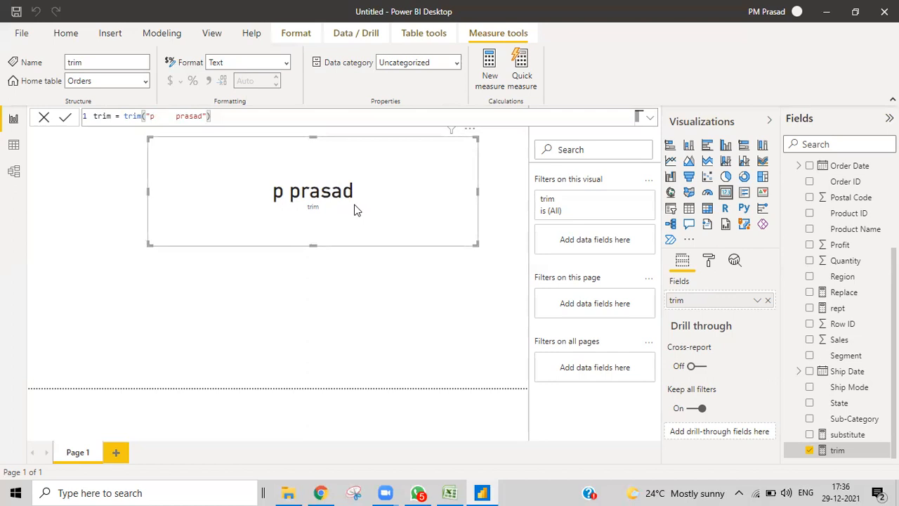
- Recommit the TRIM formula with more spaces between p and prasad
click(166, 117)
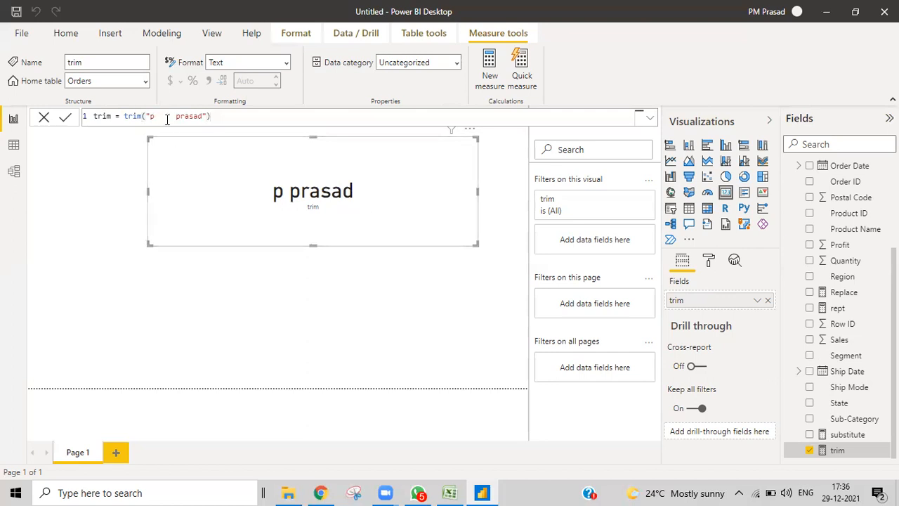
click(222, 116)
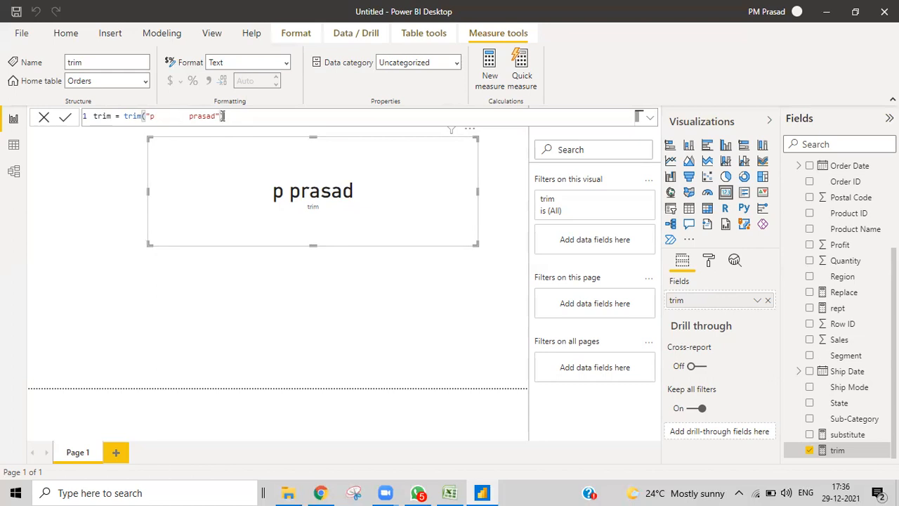
key(Return)
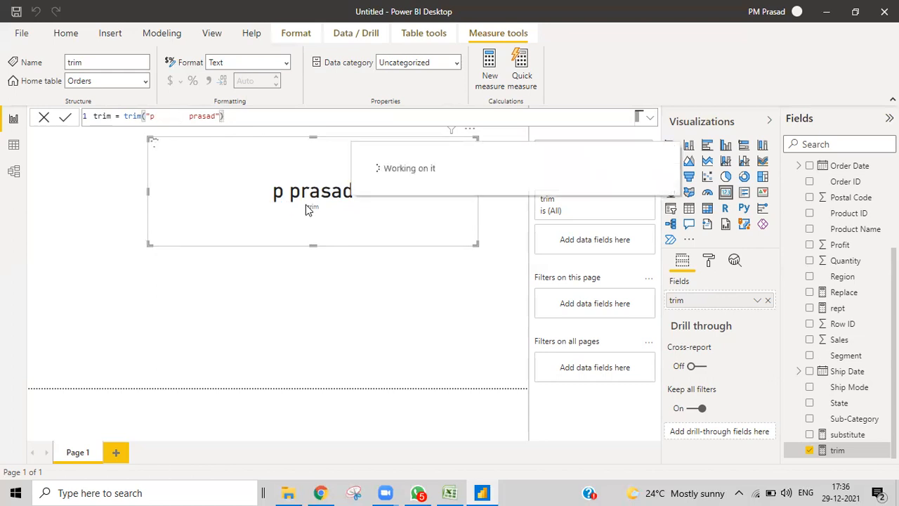
click(151, 116)
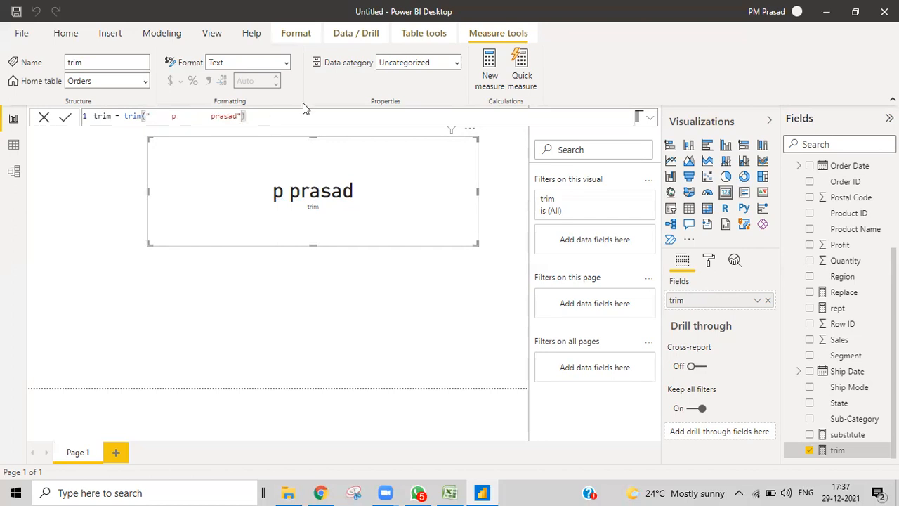
- Add leading spaces to the trim text, highlight the spaces TRIM removes, and check the Excel reference
key(Return)
drag(172, 117, 151, 117)
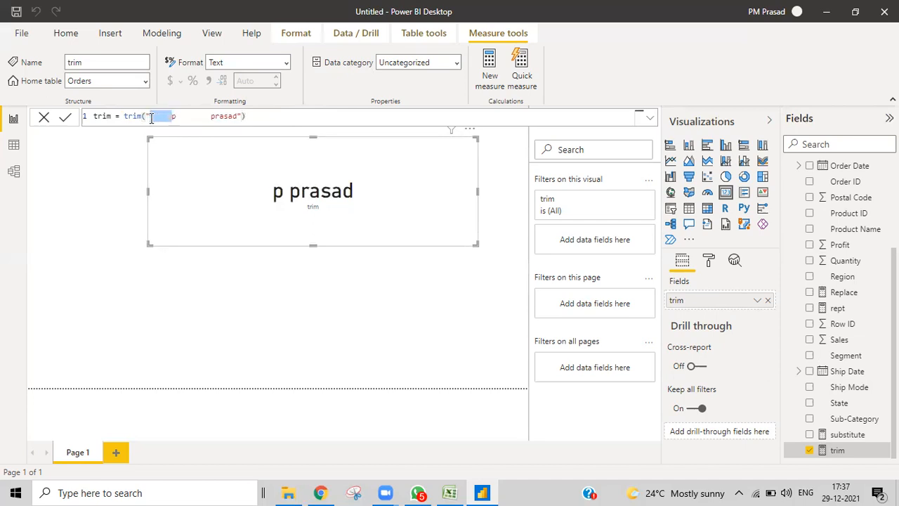
click(175, 117)
drag(176, 117, 214, 117)
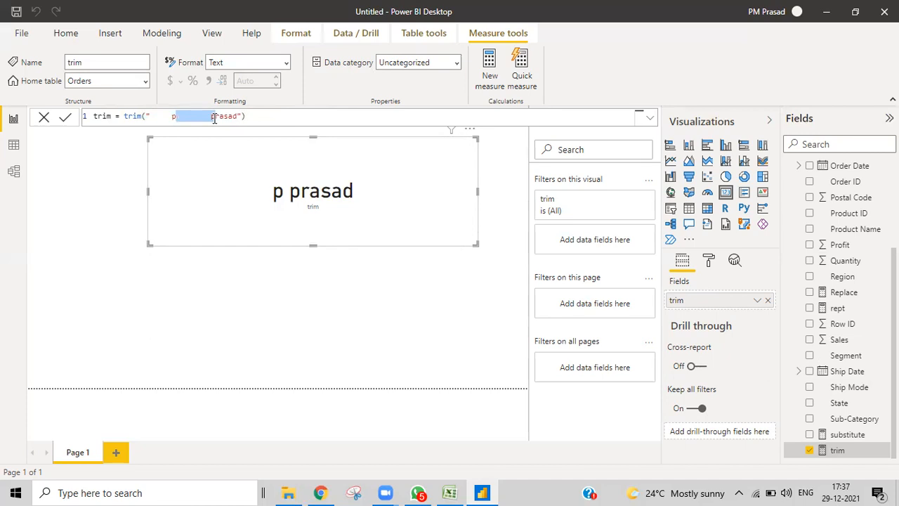
click(250, 115)
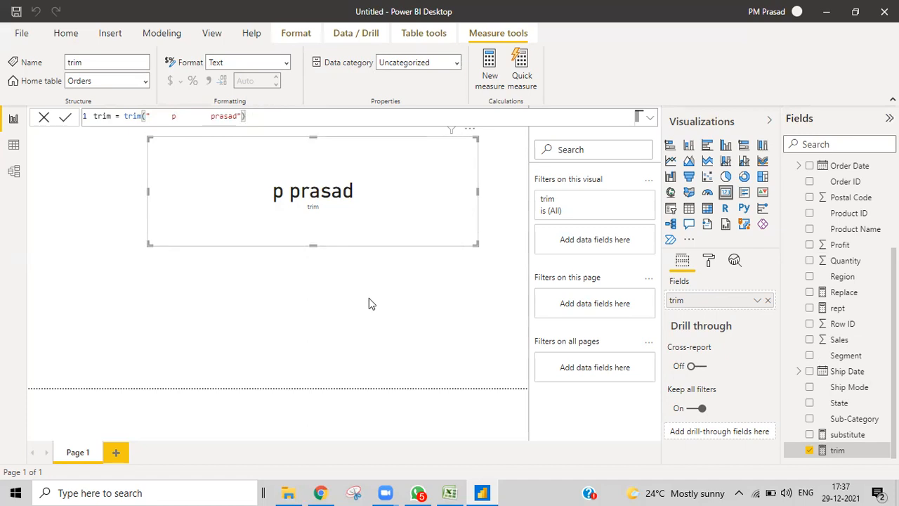
click(450, 492)
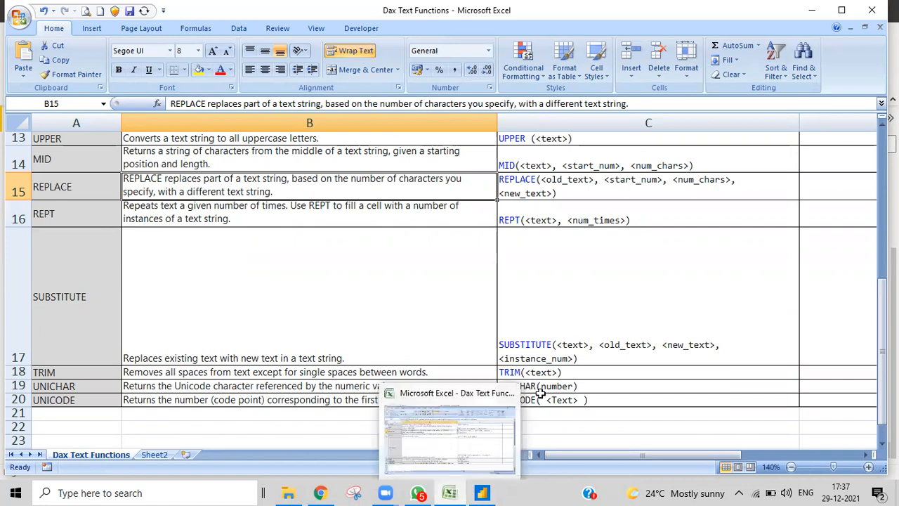
click(482, 492)
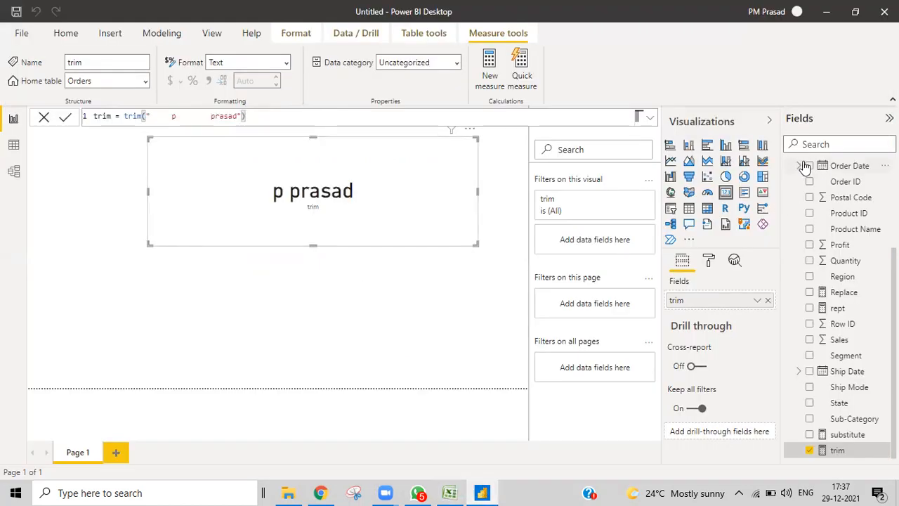
- Create the Orders measure unichar = UNICHAR(11044) and remove trim from the card
scroll(808, 179, up, 3)
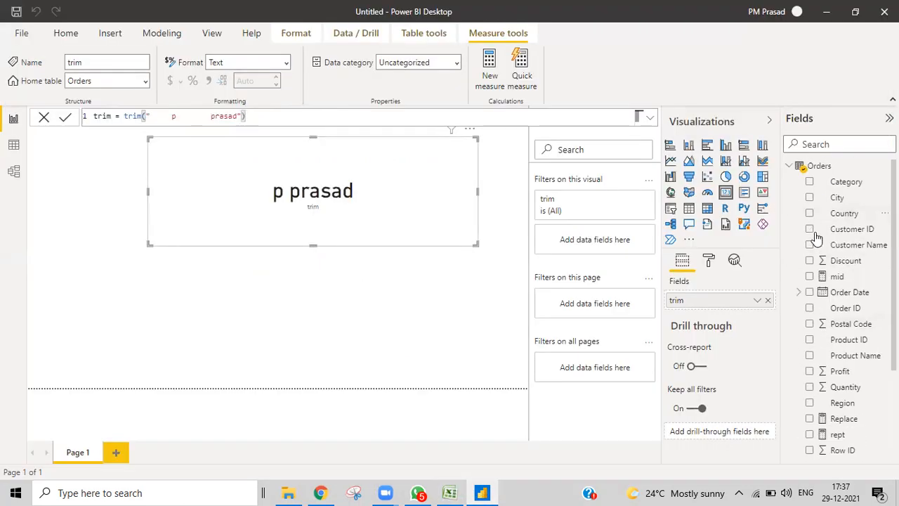
right_click(805, 167)
click(750, 172)
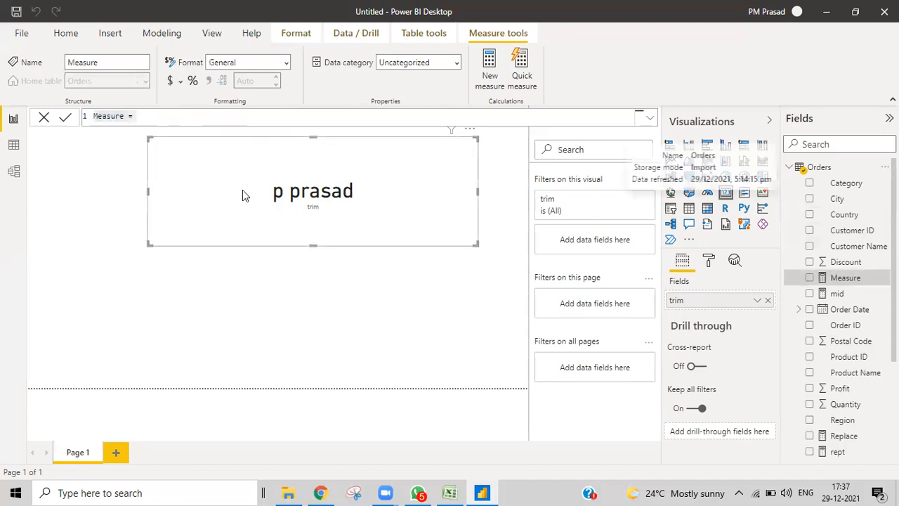
key(BackSpace)
text(unicha)
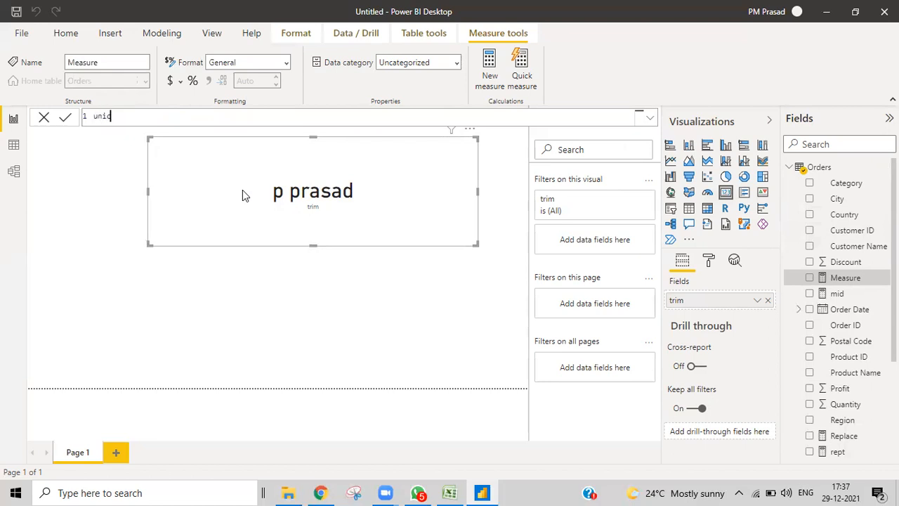
text(r)
text(=uni)
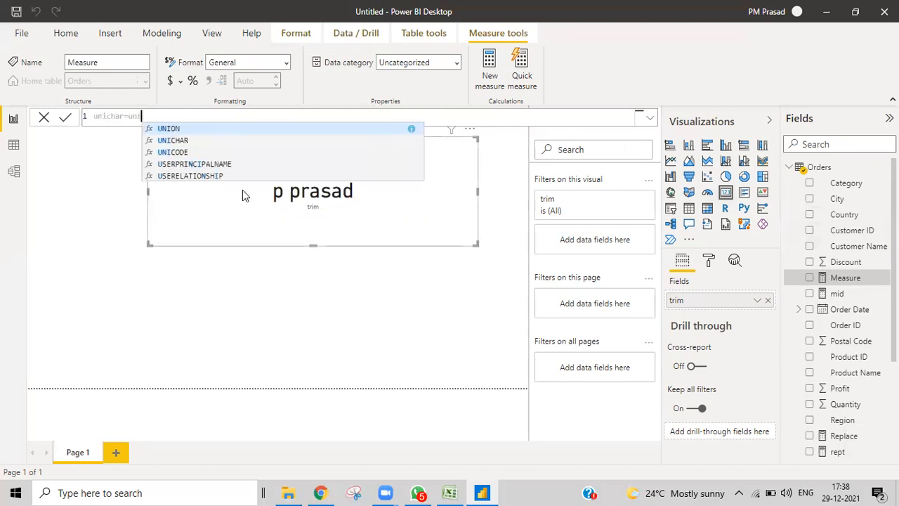
click(151, 140)
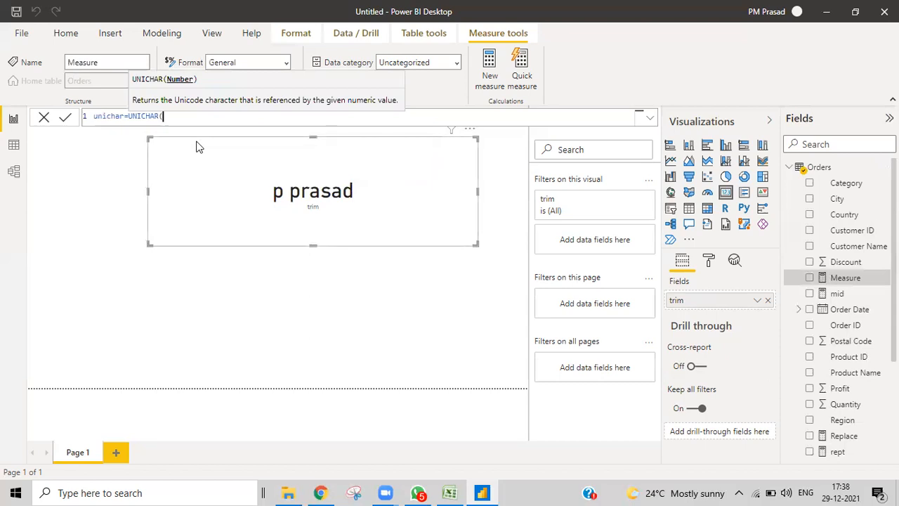
text(11044))
key(Return)
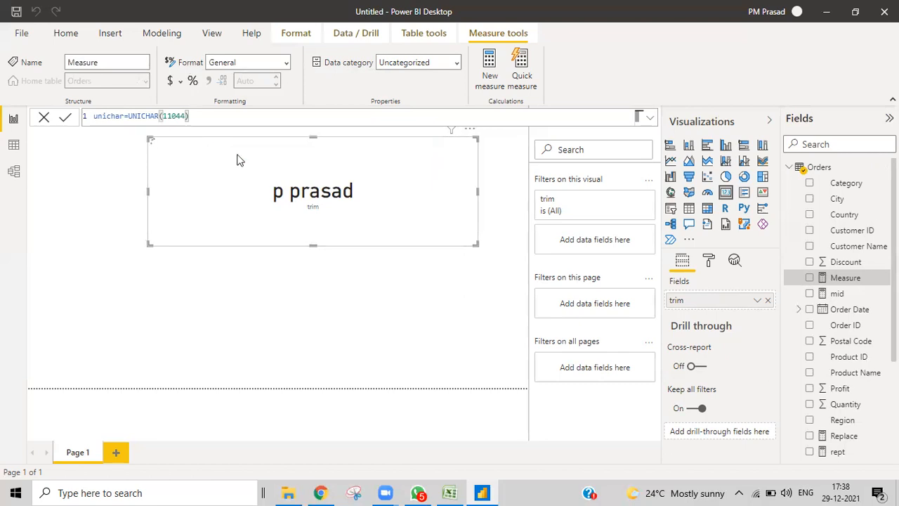
click(769, 302)
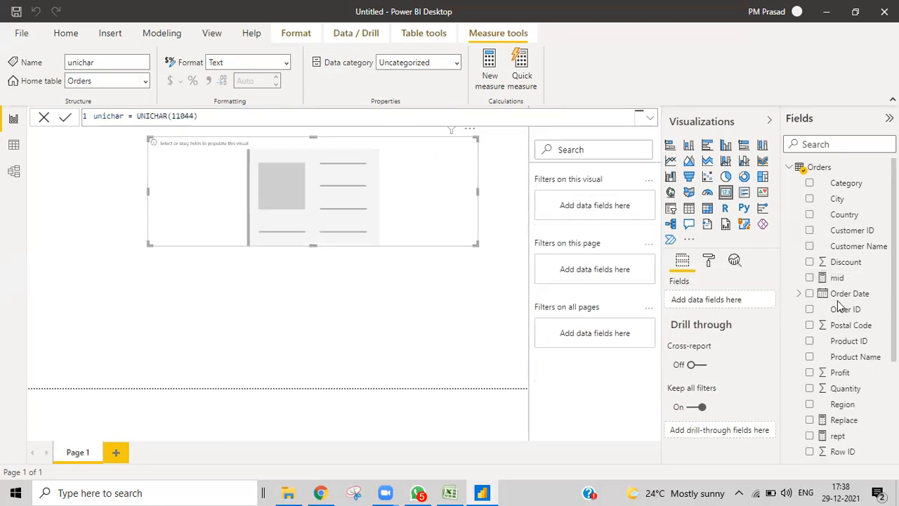
scroll(837, 301, down, 3)
- Put unichar on the card, switch to code 11043, and append &"prasad" to the formula
drag(718, 303, 717, 301)
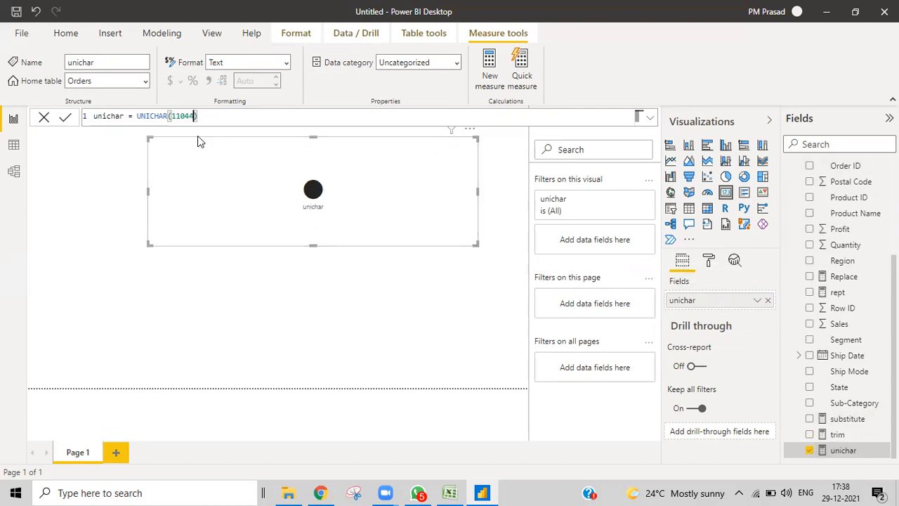
key(Return)
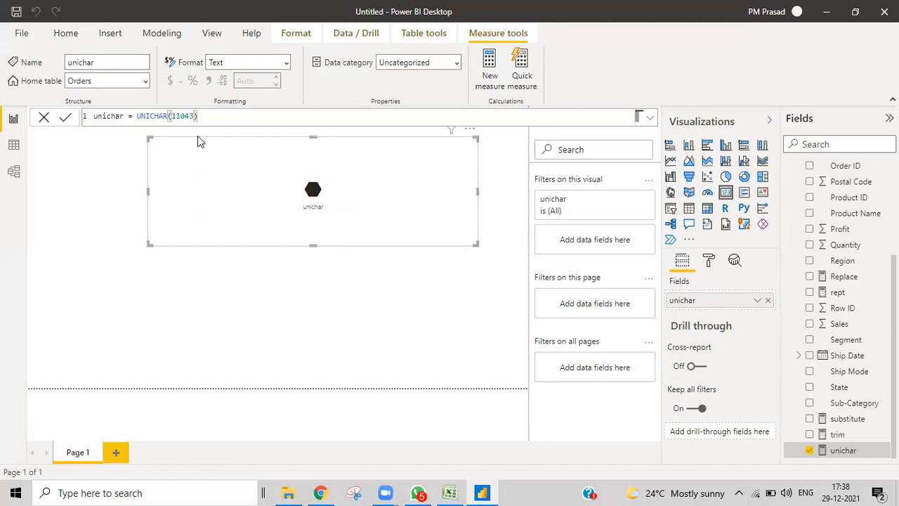
key(Left)
key(Left)
key(Left)
key(Left)
key(Left)
key(Left)
key(Left)
key(Left)
key(Left)
key(Left)
key(Left)
key(Left)
key(Left)
key(Left)
click(205, 117)
key(BackSpace)
text(&"prasad")
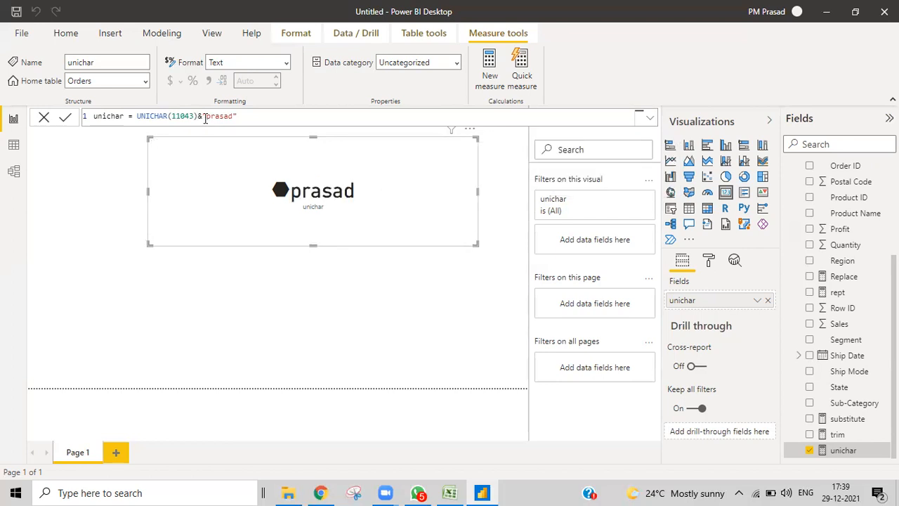
- Insert spaces before "prasad" in the unichar text, then bring up the Replace measure
click(206, 117)
key(Return)
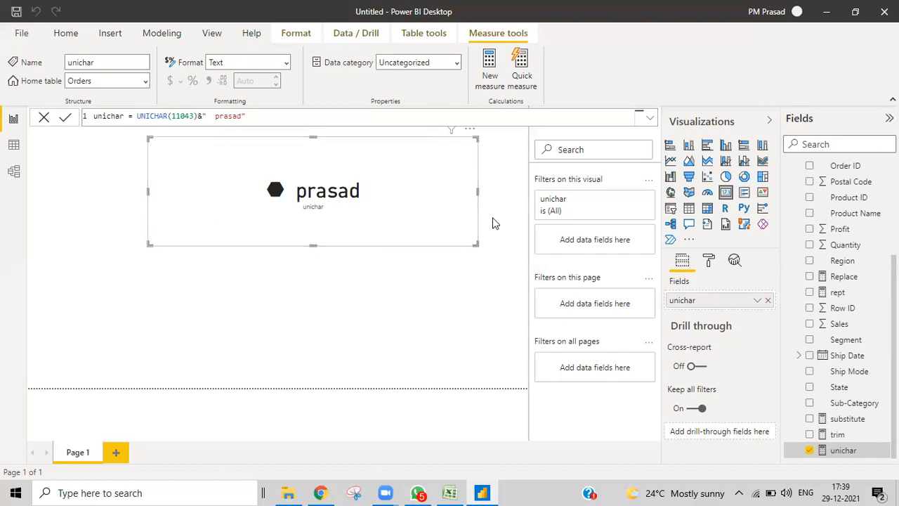
click(843, 280)
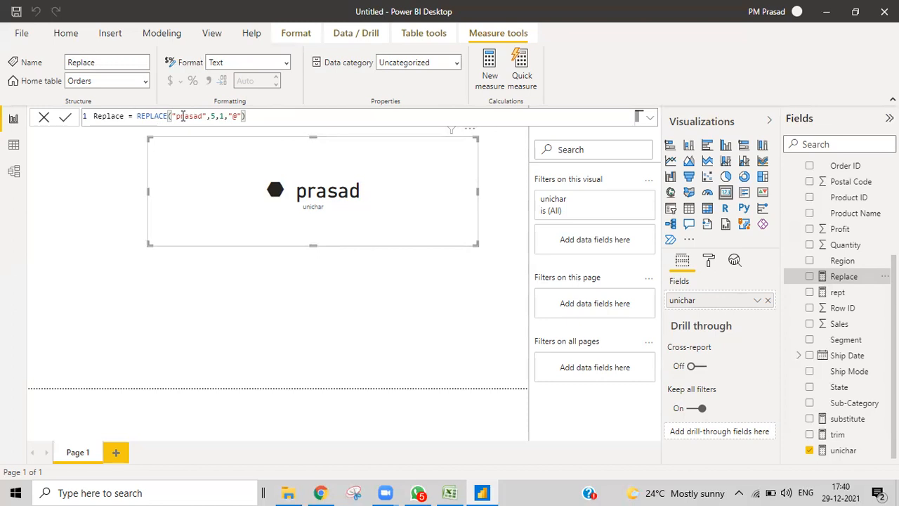
- Leave the REPLACE("prasad",5,1,"@") formula and bring the Dax Text Functions workbook forward
click(257, 115)
click(449, 492)
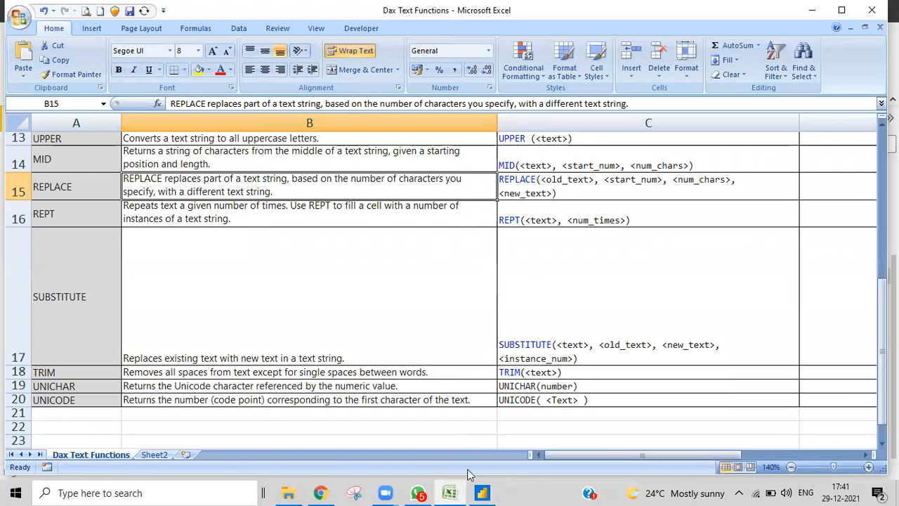
- On Sheet2, enter a ten-digit sample phone number in cell G7
click(160, 457)
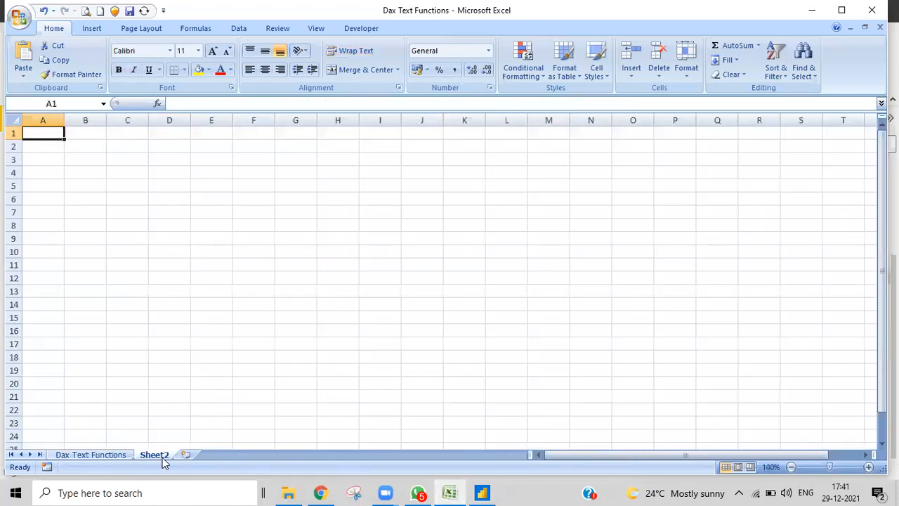
click(296, 214)
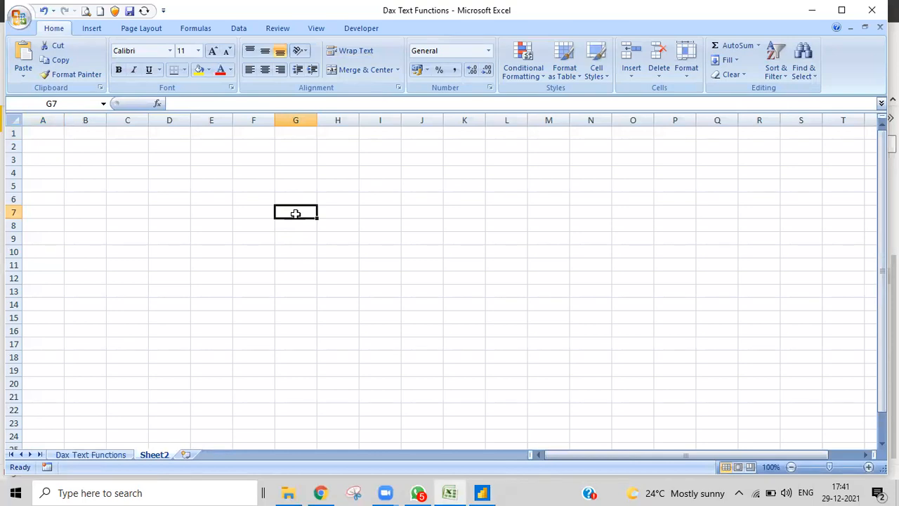
text(9)
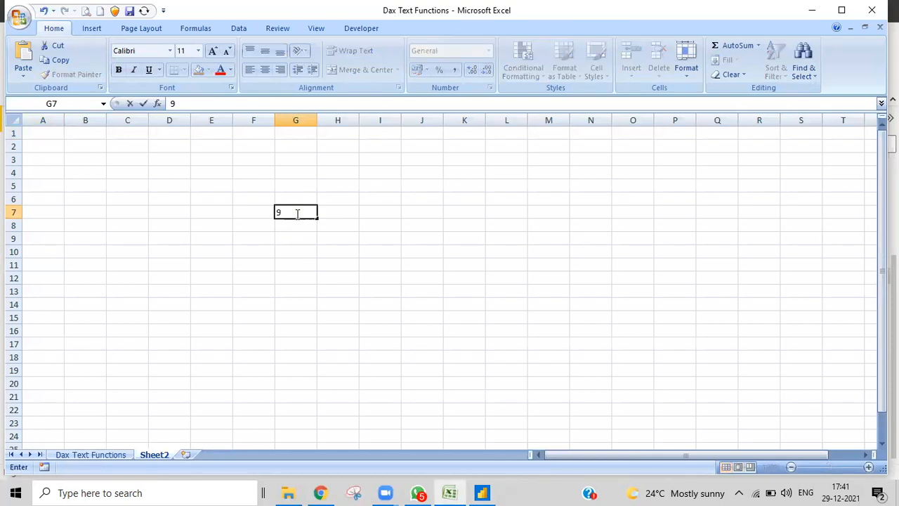
key(BackSpace)
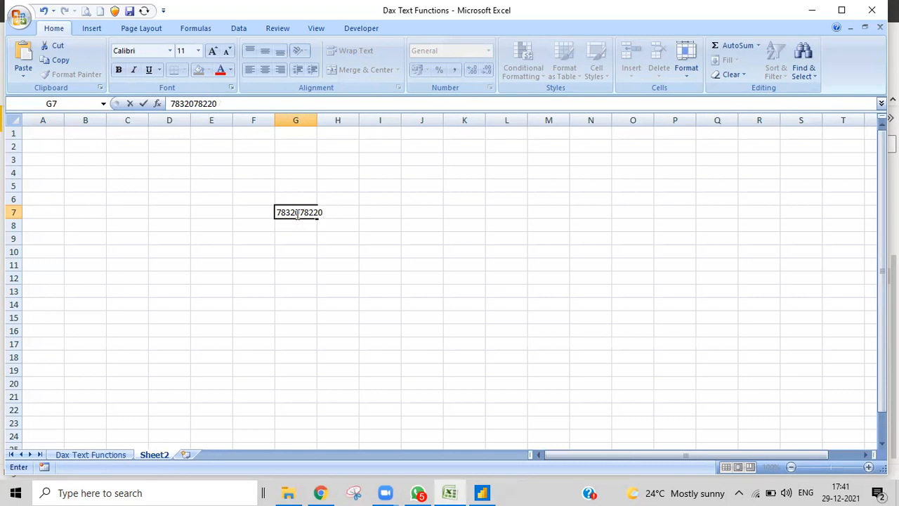
click(322, 213)
key(BackSpace)
key(BackSpace)
key(BackSpace)
key(BackSpace)
key(BackSpace)
key(BackSpace)
key(BackSpace)
key(BackSpace)
text(1)
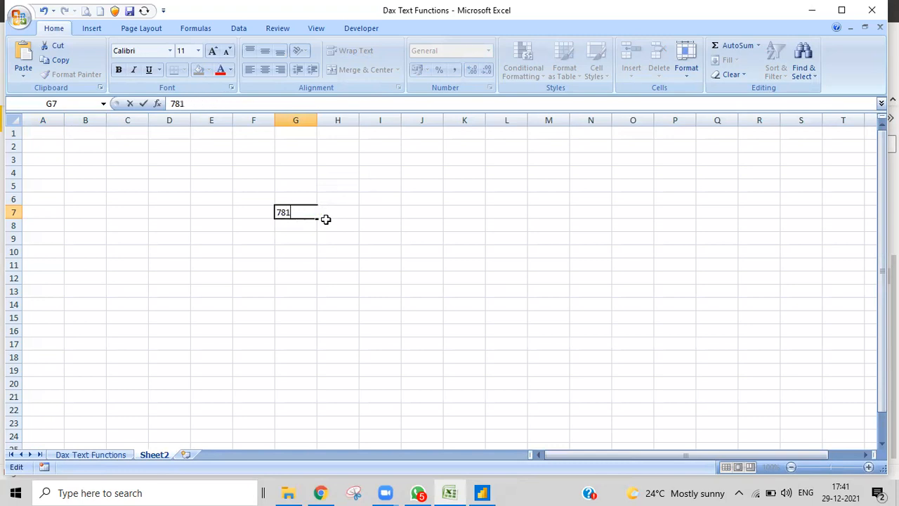
text(23456)
key(BackSpace)
key(BackSpace)
key(BackSpace)
key(BackSpace)
key(BackSpace)
key(BackSpace)
key(BackSpace)
key(BackSpace)
text(9123456780)
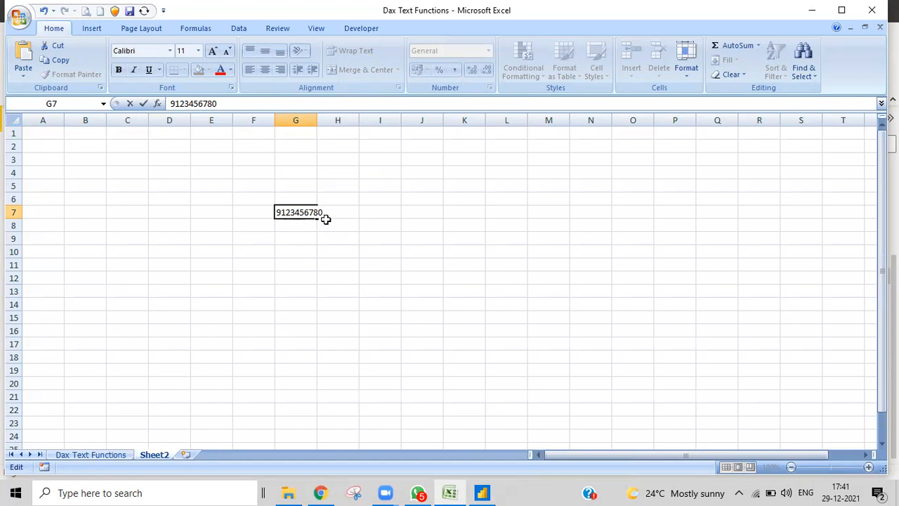
- Type the masked number (first digit, eight x's, last digit) into I7, then return to Power BI
click(384, 213)
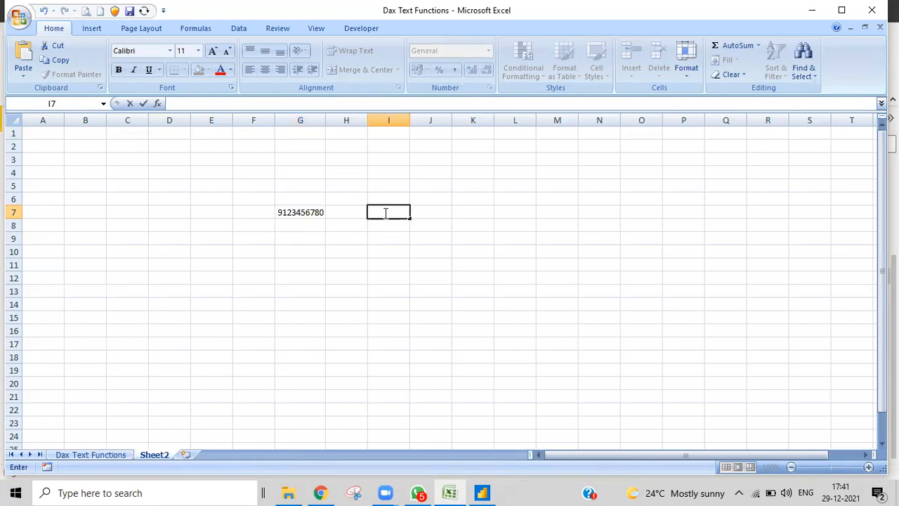
text(9xxxxxxxx0)
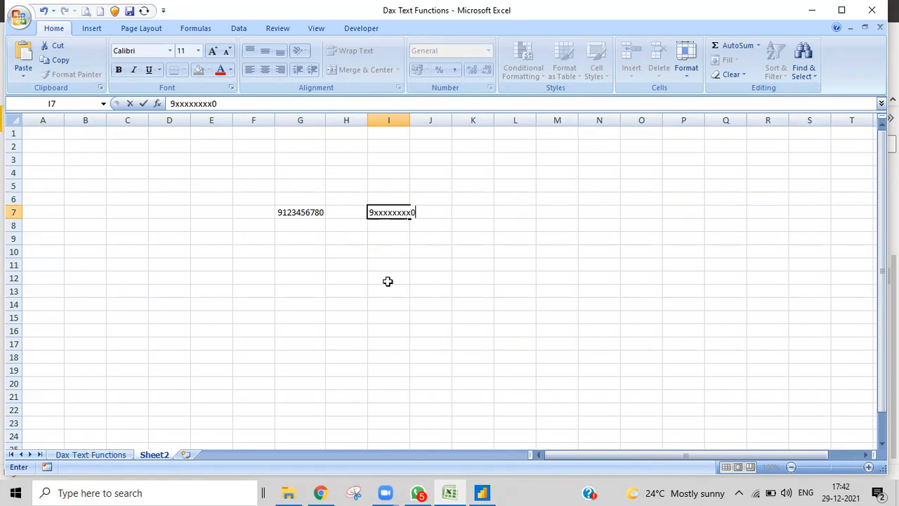
click(420, 289)
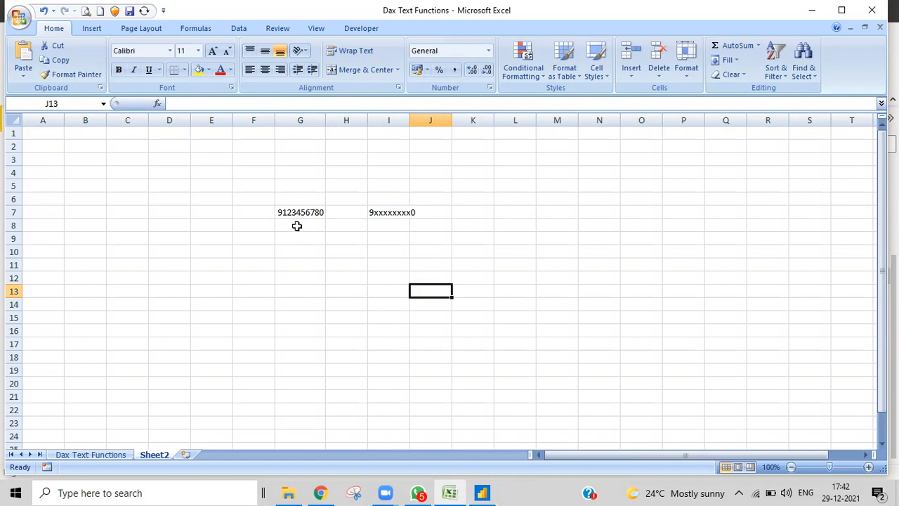
click(482, 493)
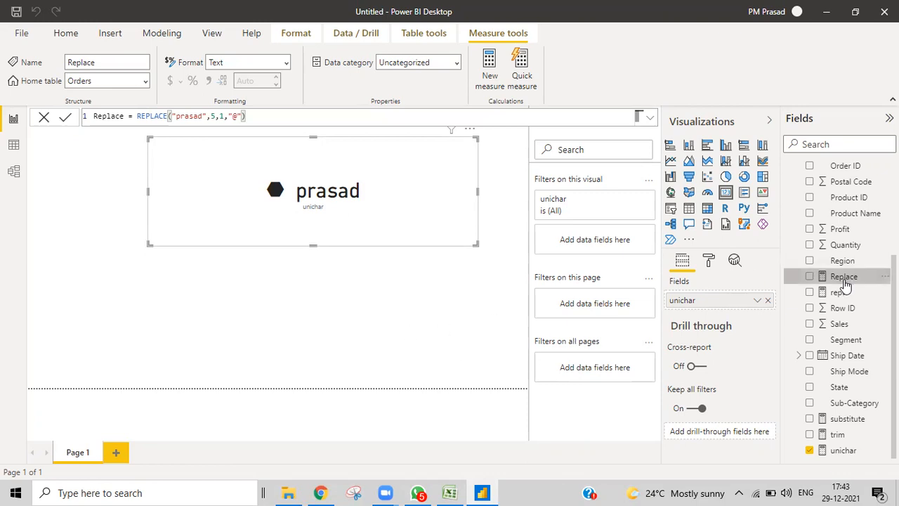
- Start a new Orders measure named "phone number" with blank lines for its formula
scroll(833, 211, up, 5)
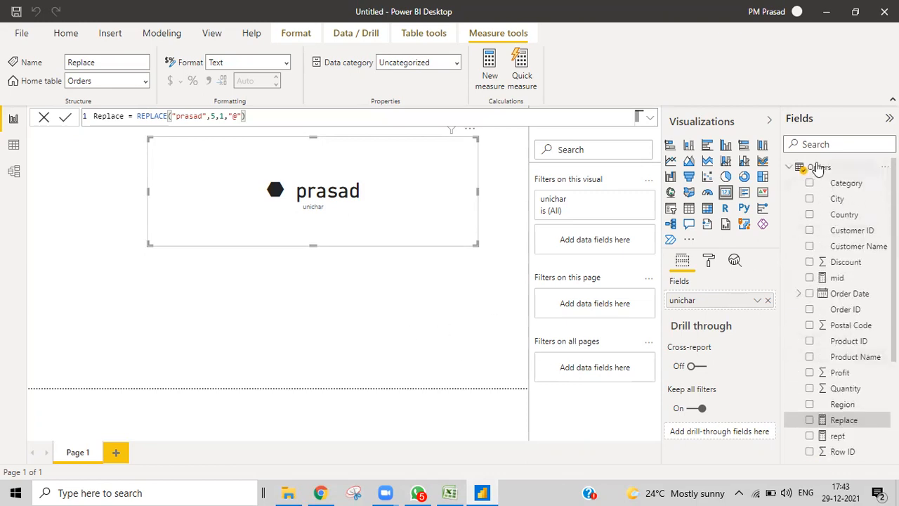
right_click(818, 169)
key(Escape)
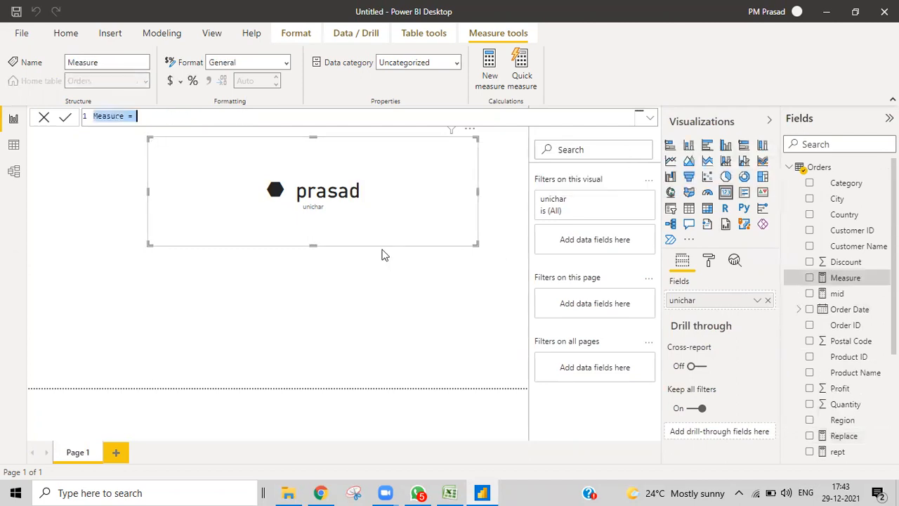
key(BackSpace)
text(phi)
key(BackSpace)
text(one n)
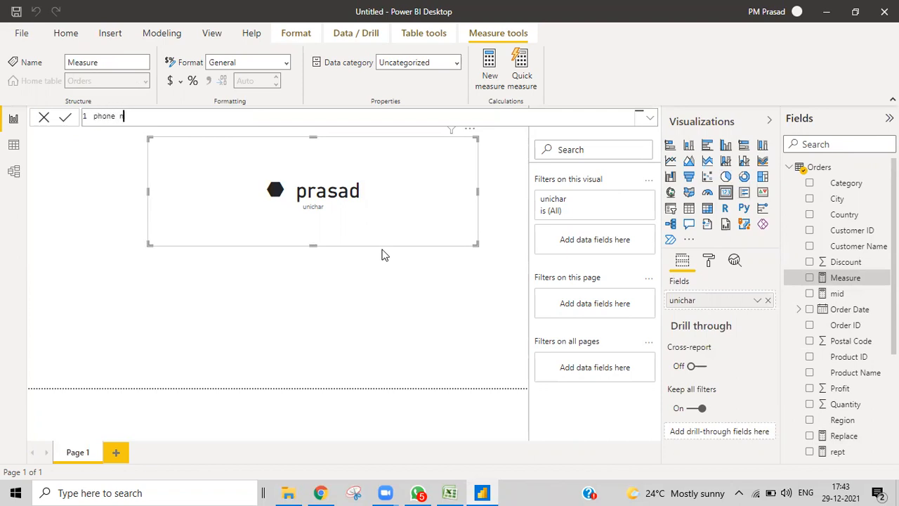
text(umber=)
key(shift+Return)
key(shift+Return)
key(shift+Return)
key(shift+Return)
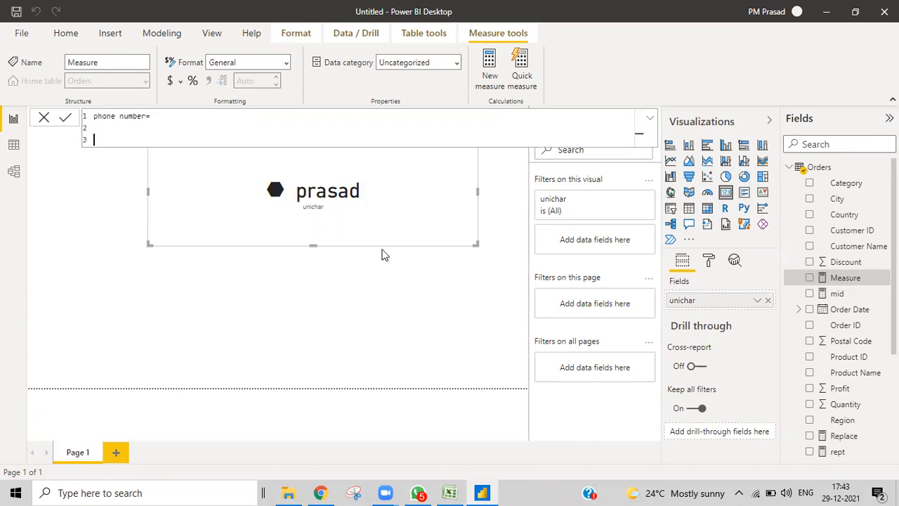
key(shift+Return)
key(shift+Return)
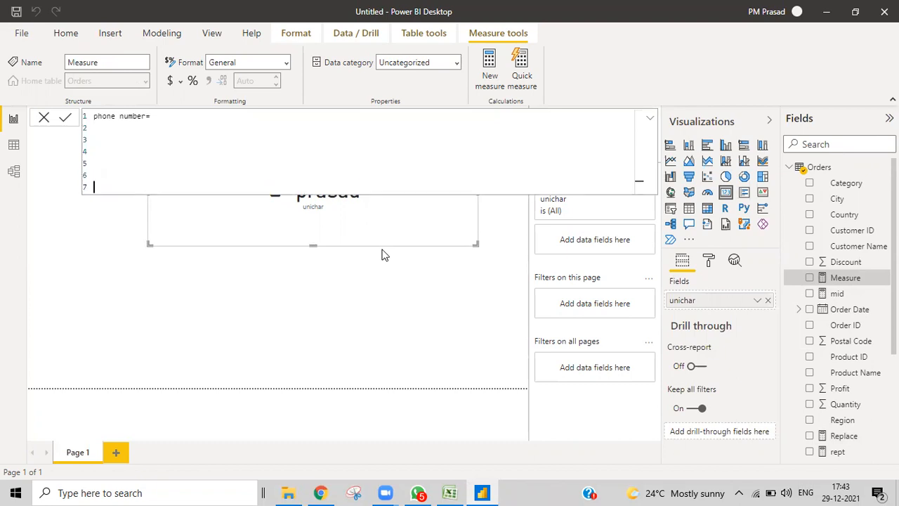
- On line 2, declare var num holding the ten-digit sample number as text
click(101, 128)
text(var num="912345678)
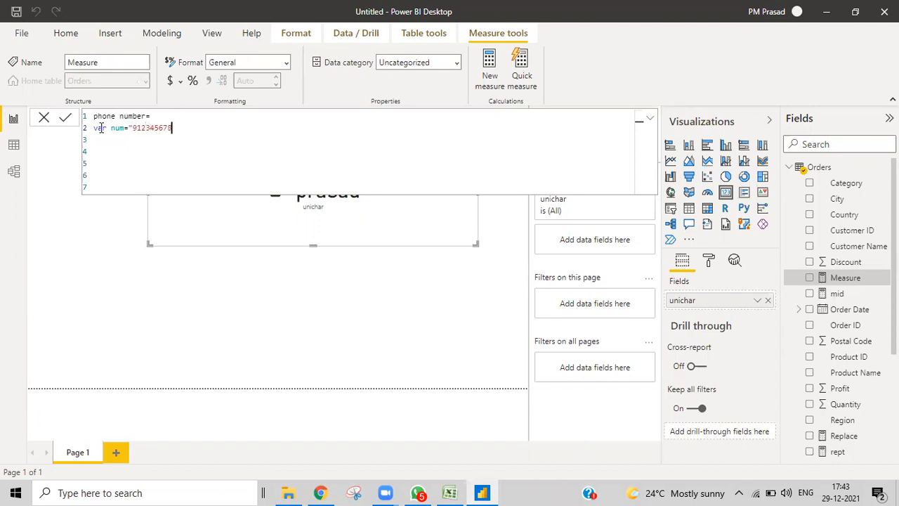
text(0")
key(shift+Return)
- Add the variable fistltr = LEFT(num,1) to the phone number measure formula
text(var)
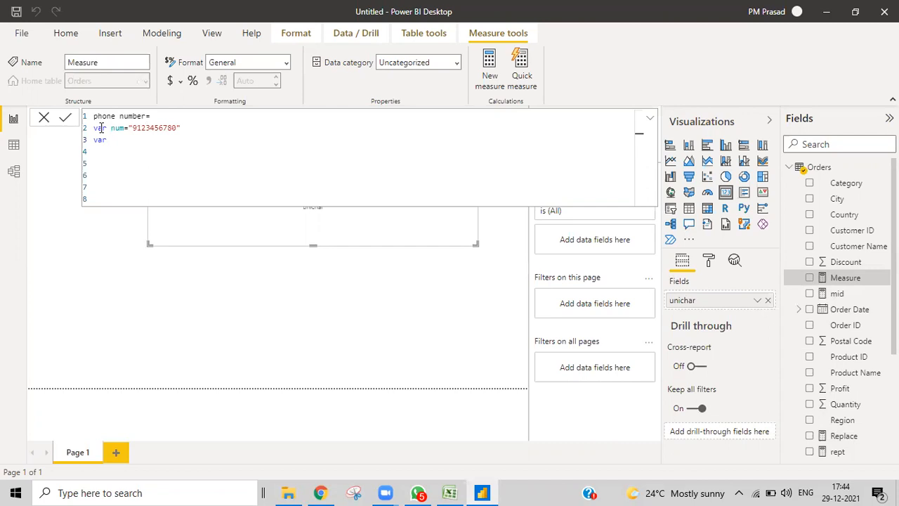
text(fistltr=left)
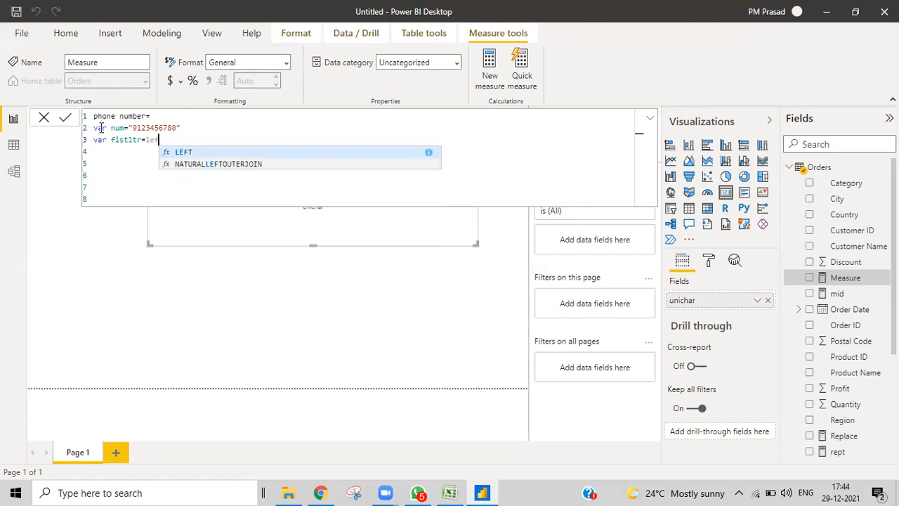
key(Tab)
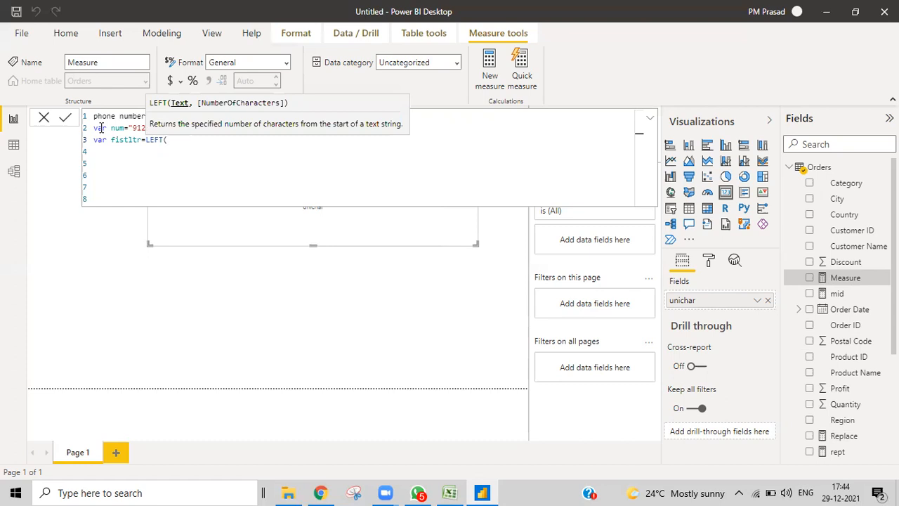
text(num)
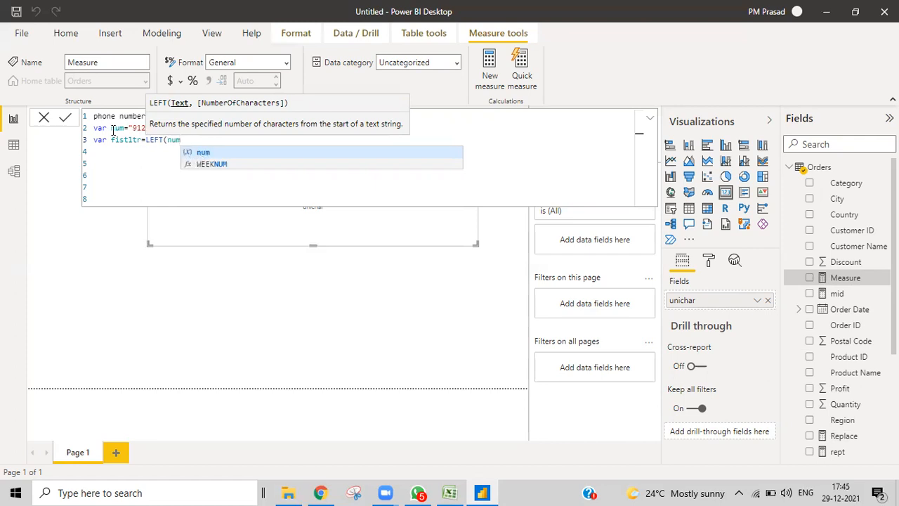
click(169, 153)
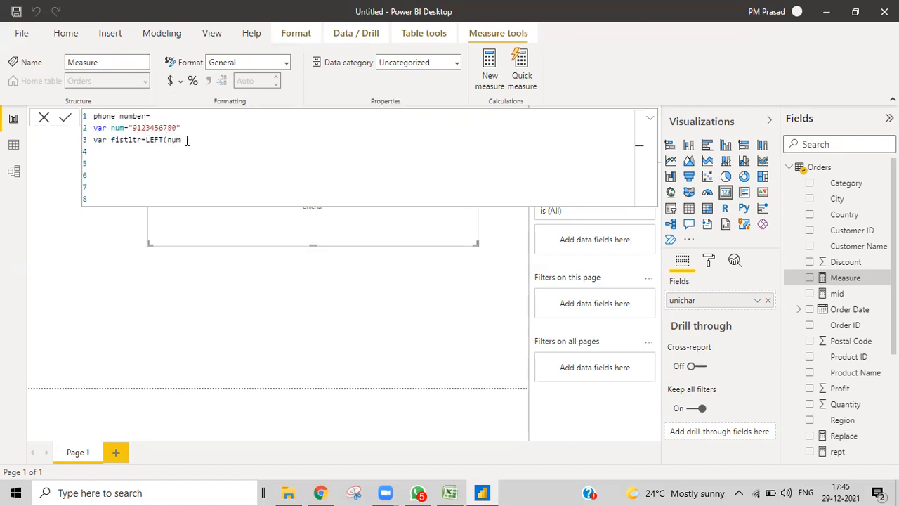
text(,)
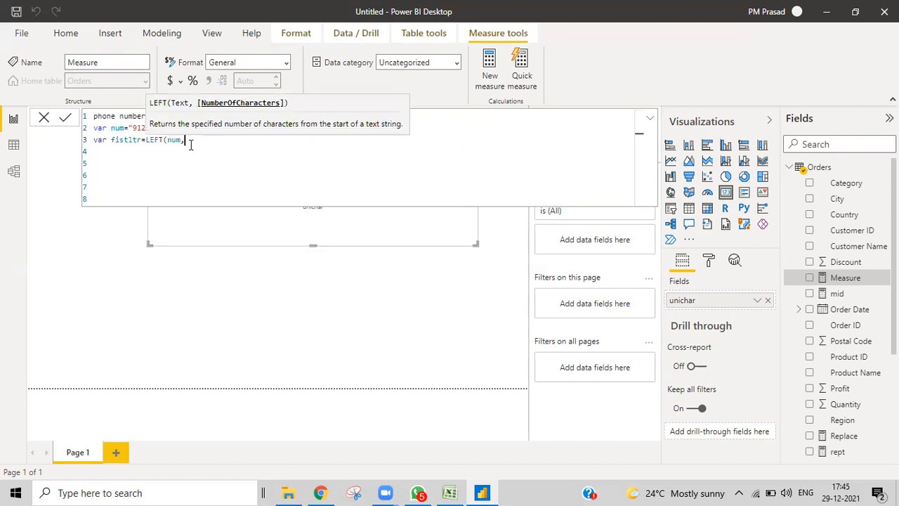
text(1))
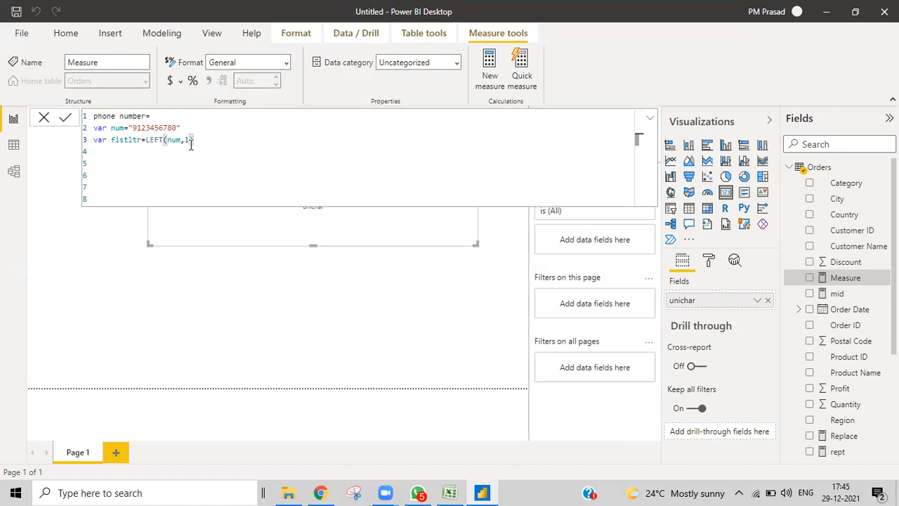
- Add a 'return num' line and commit the phone number measure
key(shift+Return)
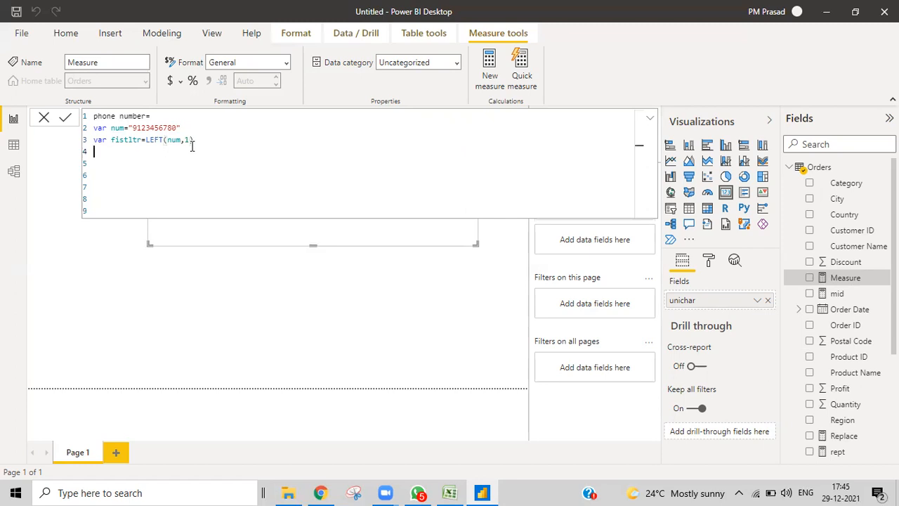
text(return)
double_click(114, 152)
click(126, 152)
drag(121, 151, 90, 154)
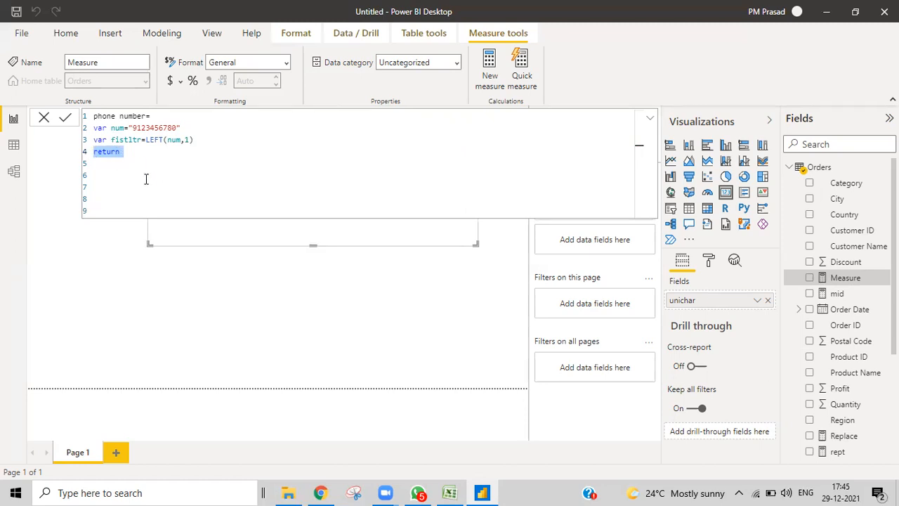
click(125, 151)
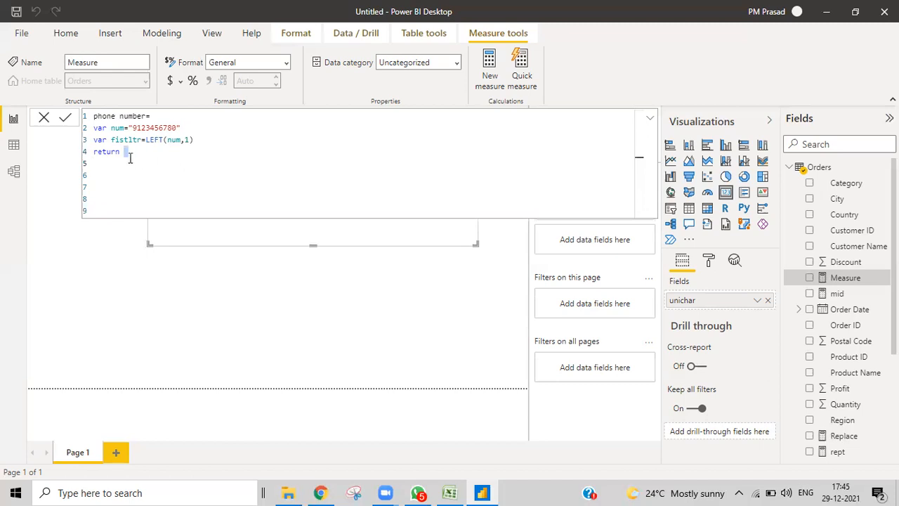
text(num)
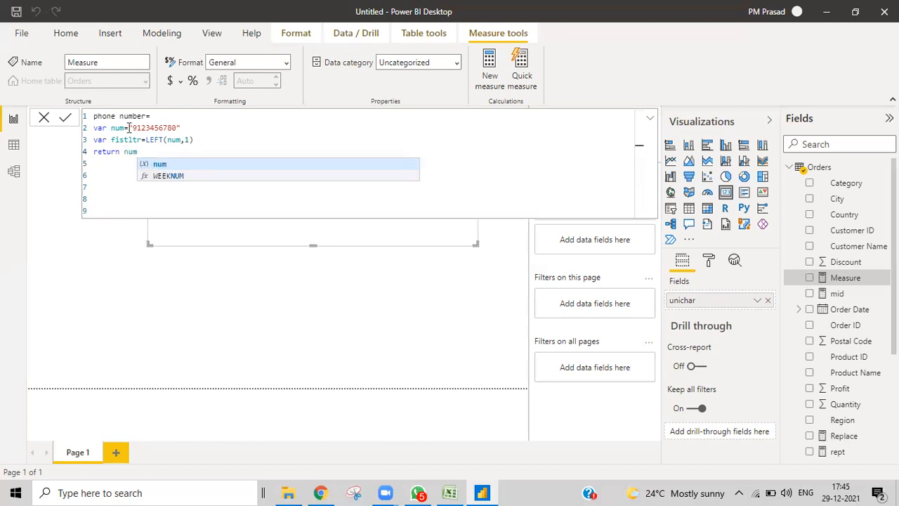
click(241, 142)
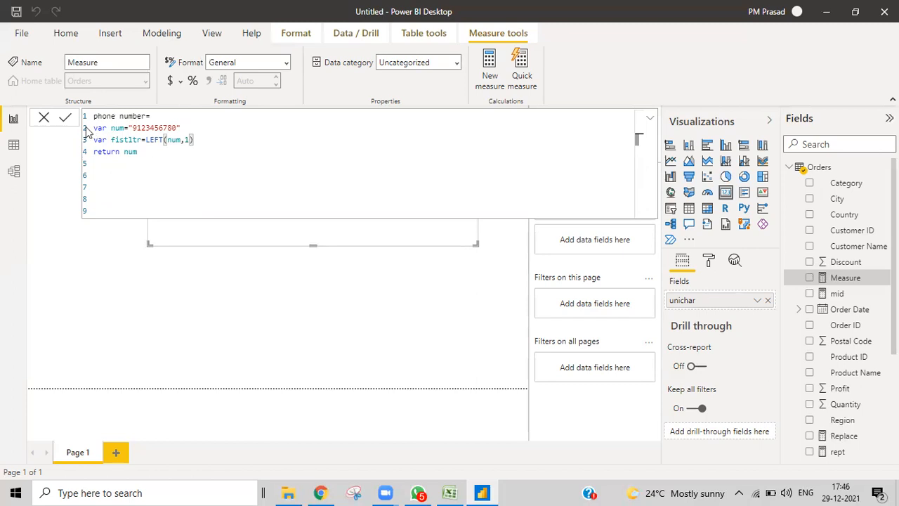
click(65, 119)
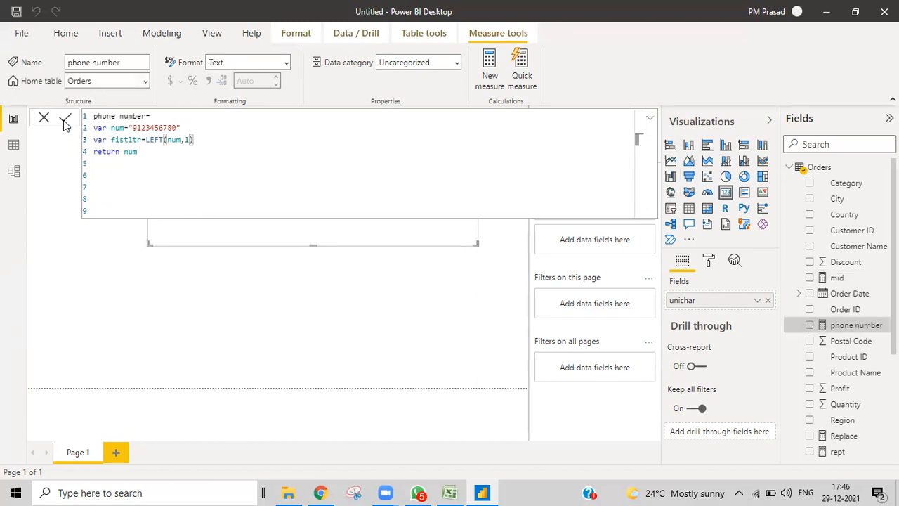
click(43, 119)
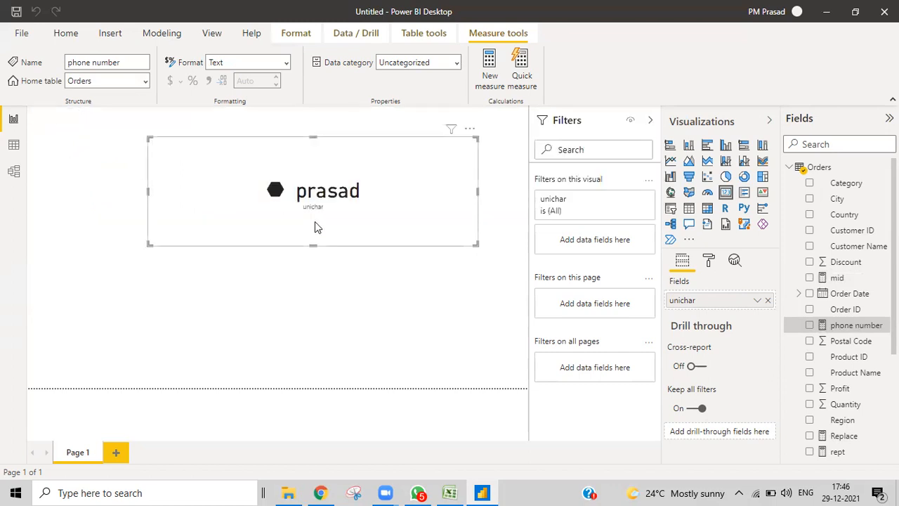
drag(314, 221, 333, 324)
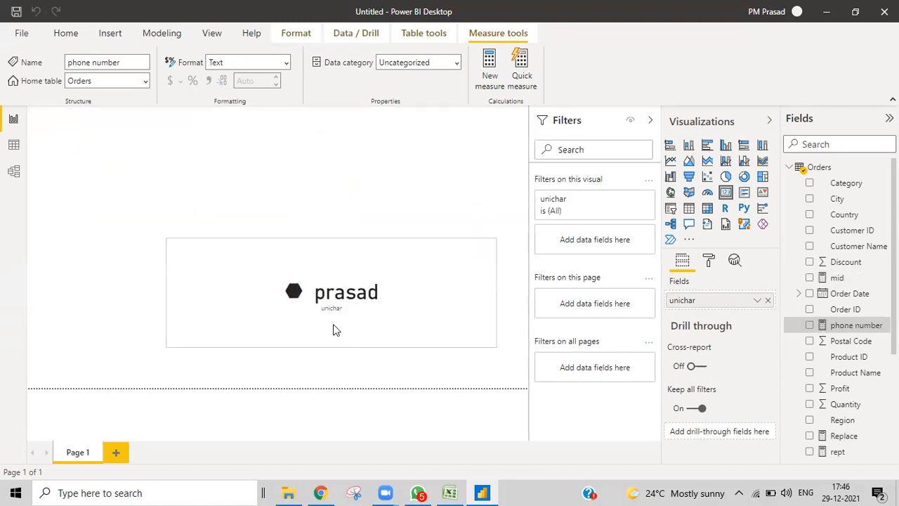
click(768, 300)
drag(861, 326, 715, 301)
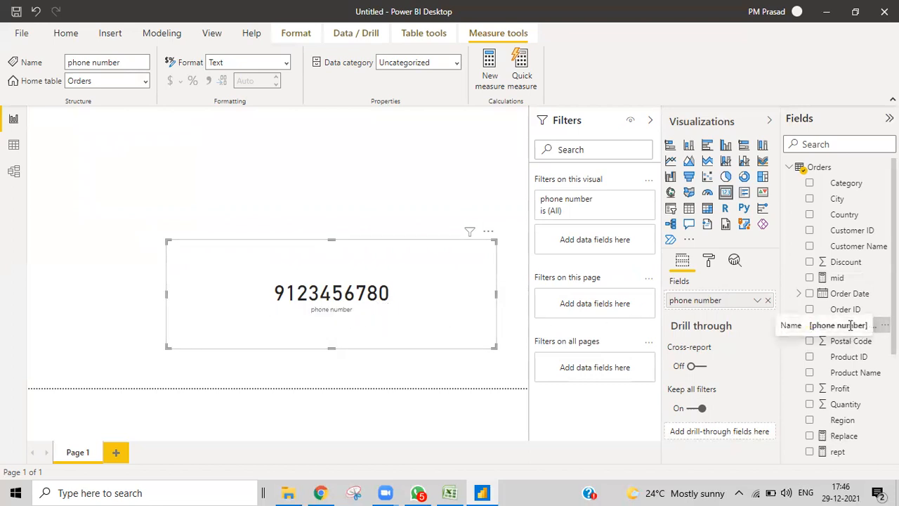
- Select the phone number measure in the Fields pane to reopen its formula
click(883, 326)
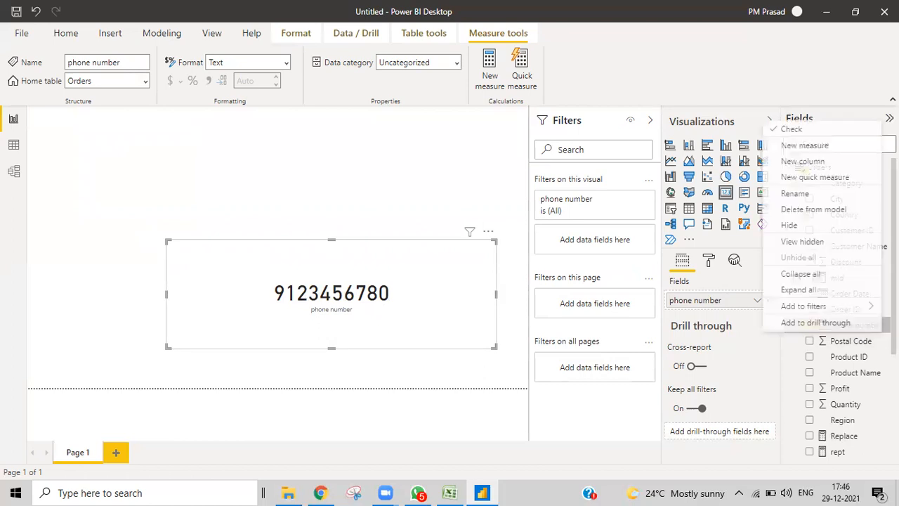
click(798, 359)
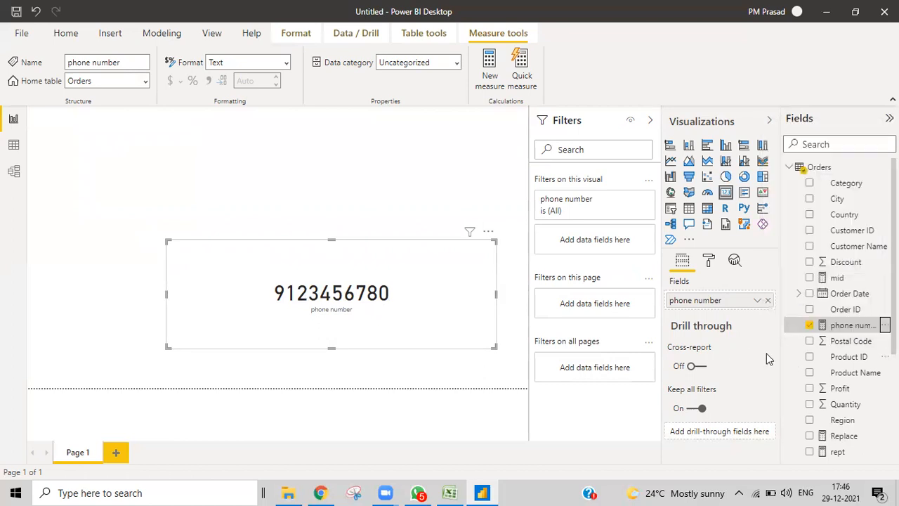
click(836, 344)
click(840, 324)
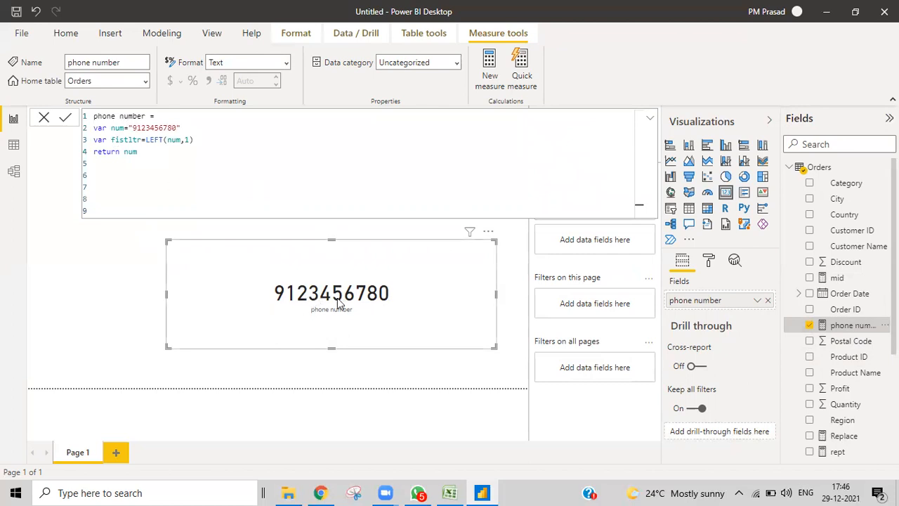
- Return fistltr instead of num so the card shows the first digit
drag(111, 141, 139, 152)
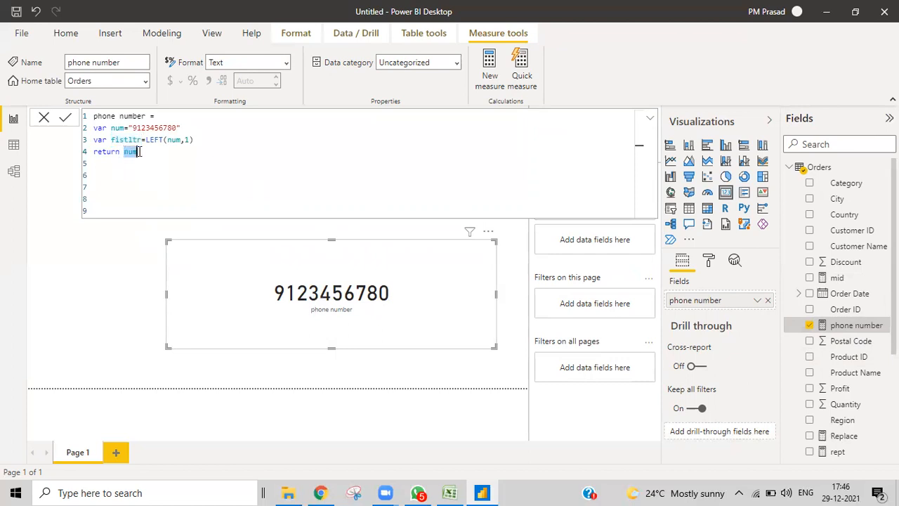
text(fistltr)
key(Return)
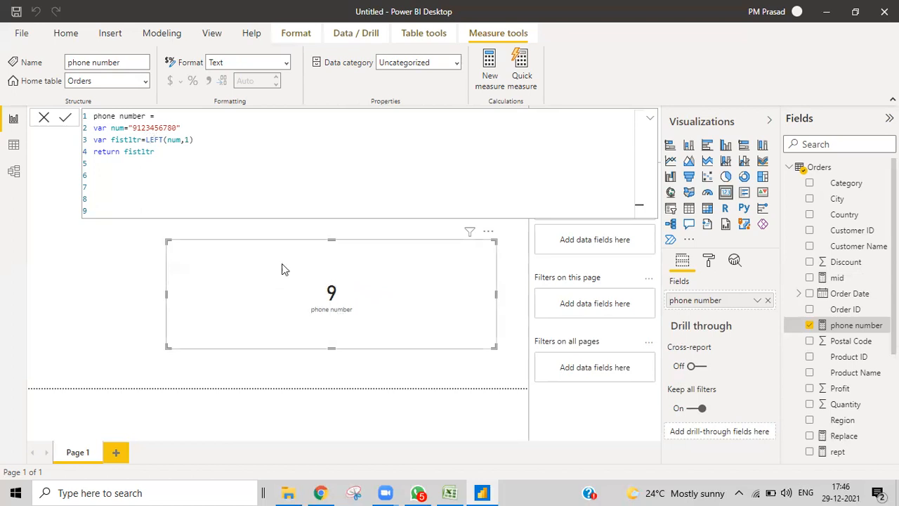
- Add var lstltr = RIGHT(num,1) and return lstltr so the card shows 0
click(195, 140)
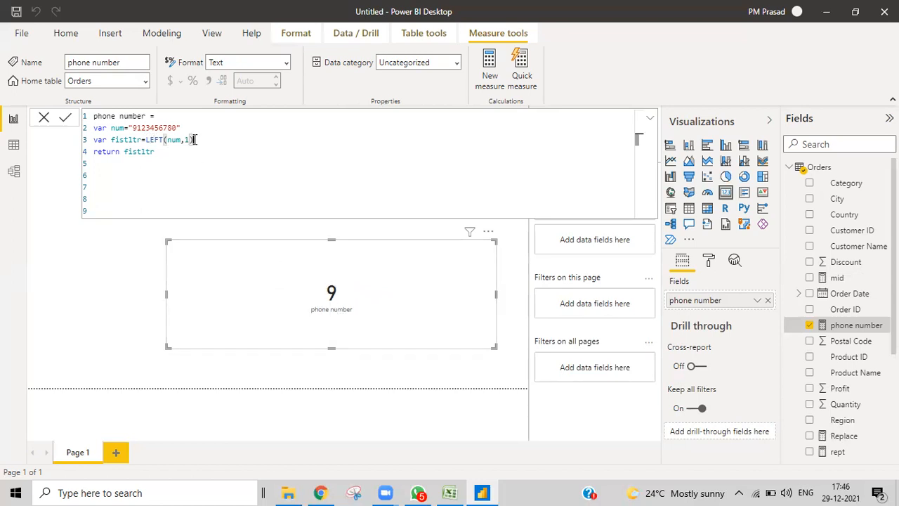
key(Return)
text(var)
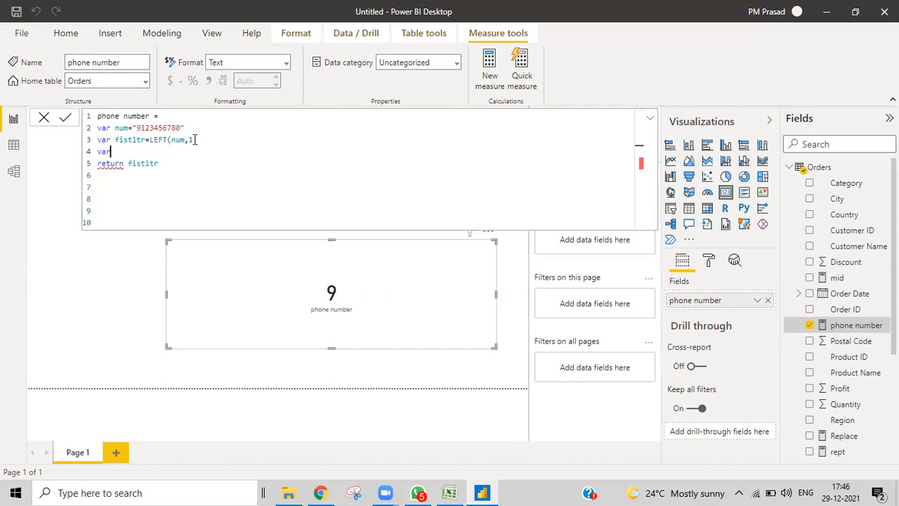
text( la)
text(stlt)
text(r)
text(=)
text(right)
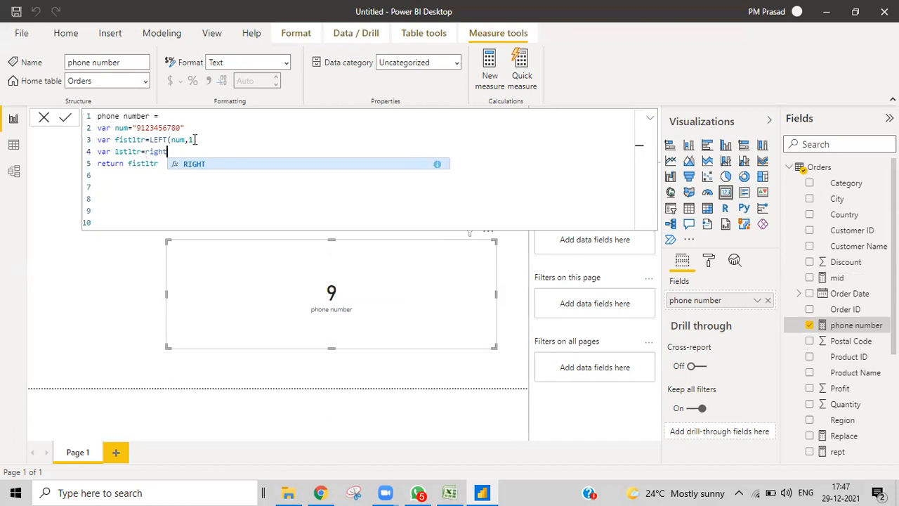
key(Tab)
text(n)
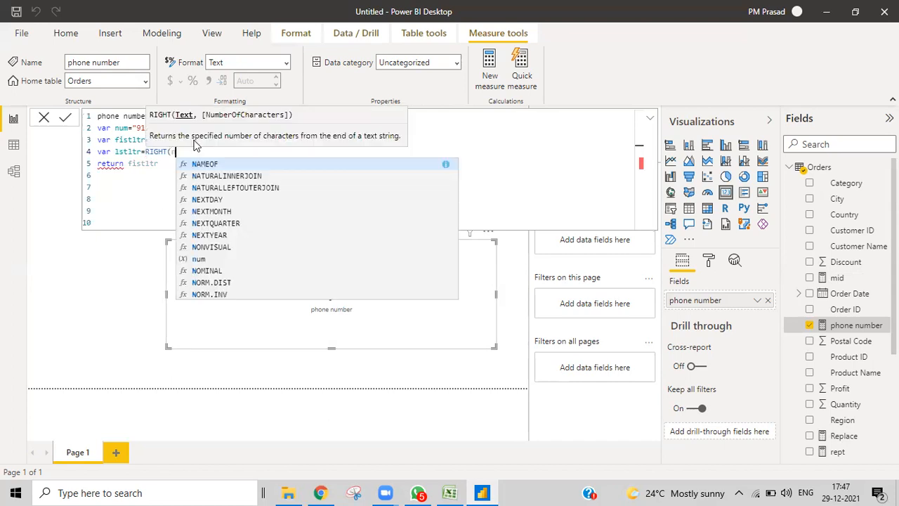
text(um,)
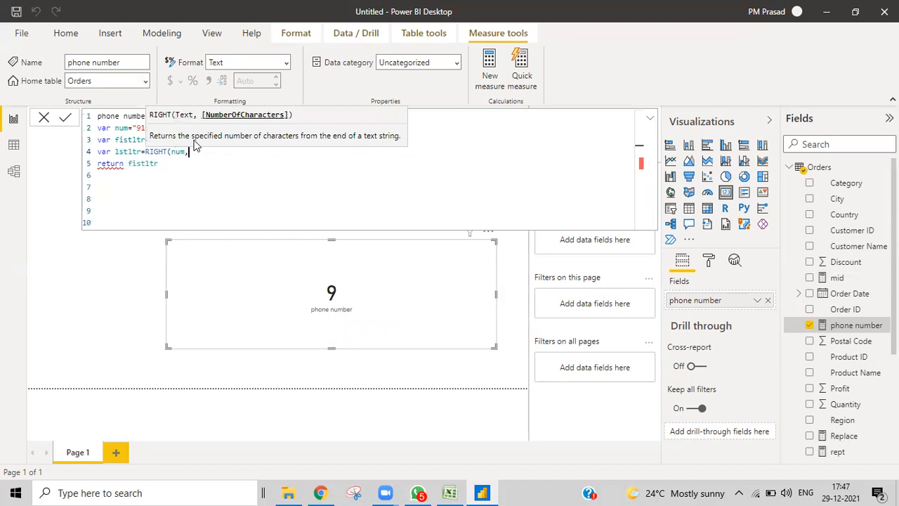
text(1))
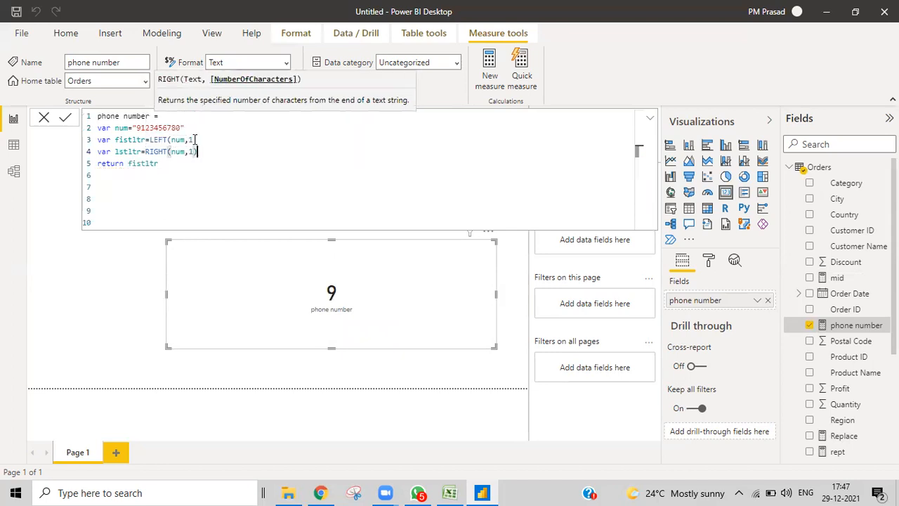
click(113, 151)
drag(114, 151, 160, 164)
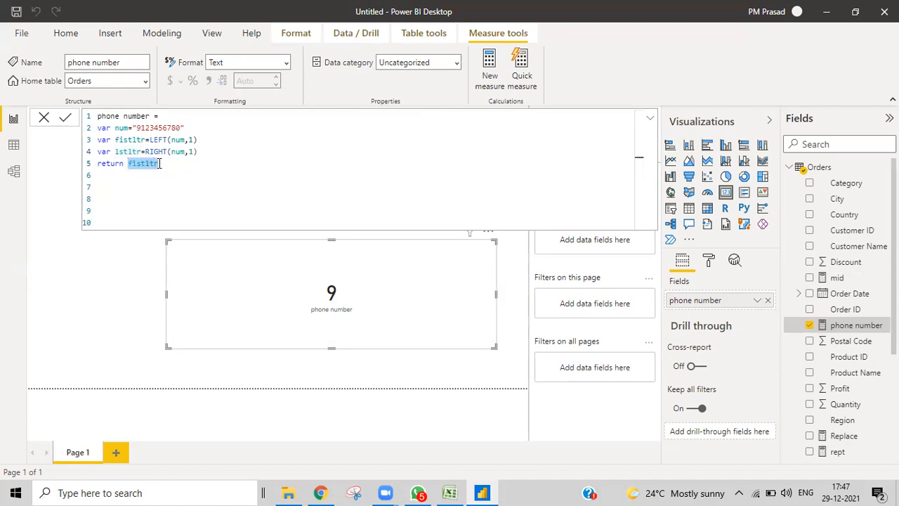
text(lstltr)
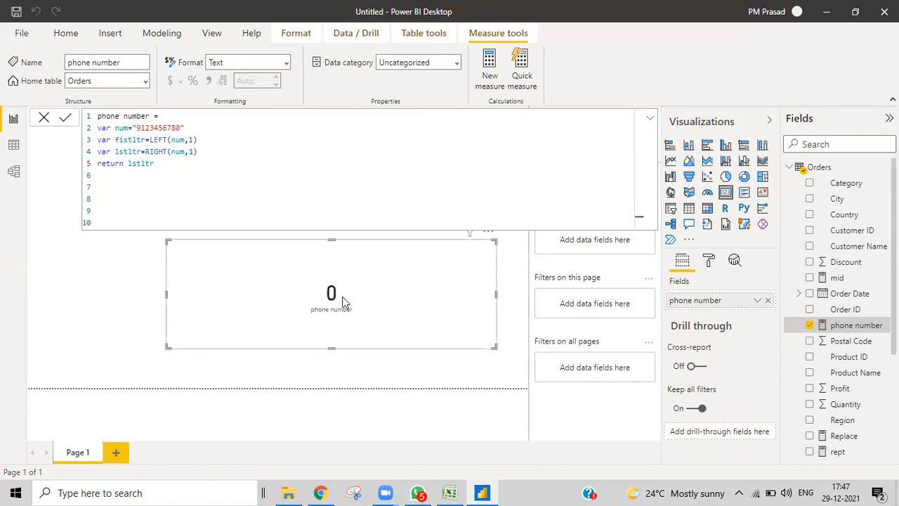
- Begin another var line, then switch to the Excel sheet with the masked example
click(179, 128)
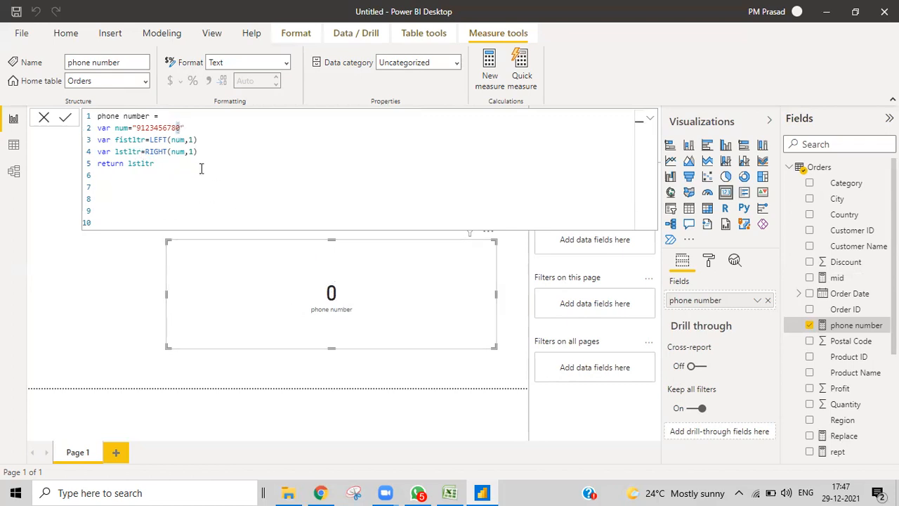
click(203, 151)
key(Return)
text(var)
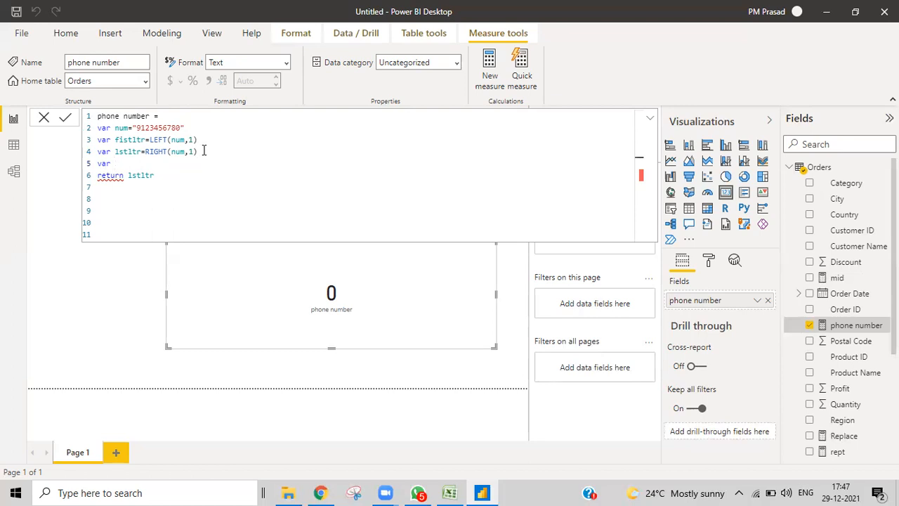
click(449, 492)
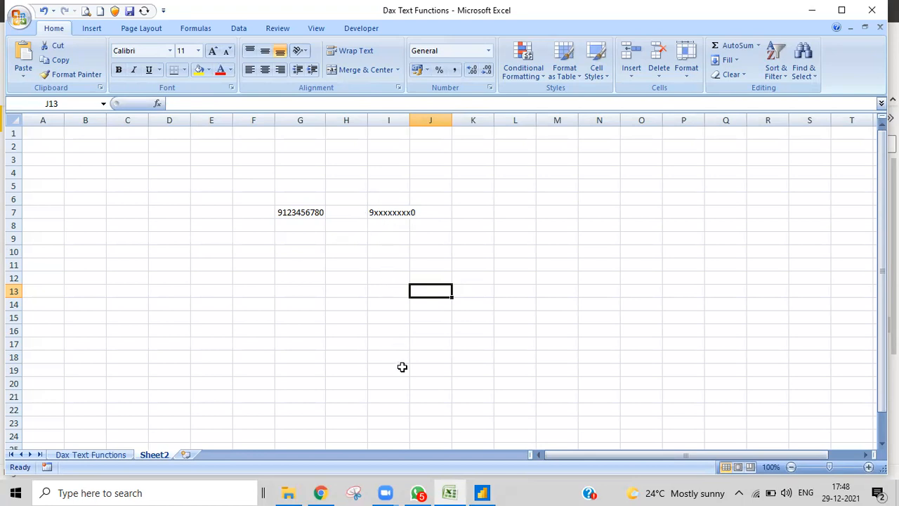
- Back in Power BI, add var lennum = LEN(num)-2 and return lennum, showing 8
click(482, 493)
click(127, 169)
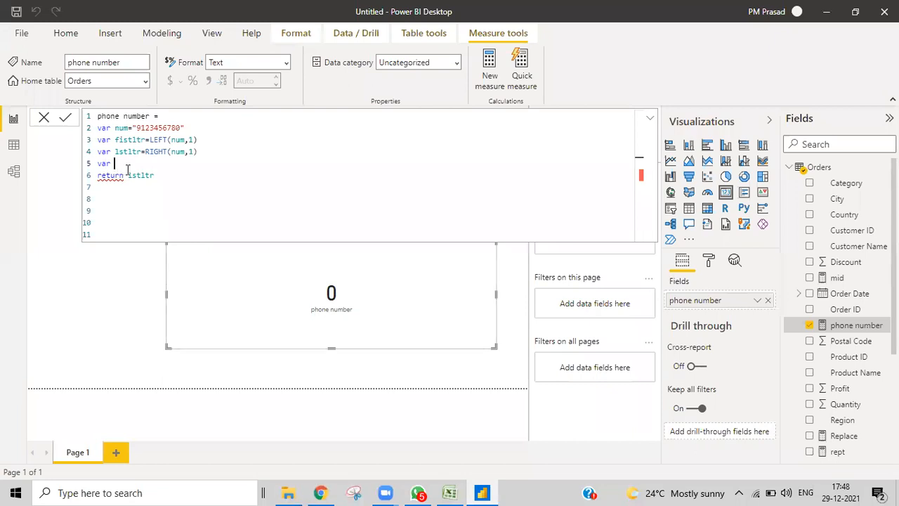
text(len)
text(num=L)
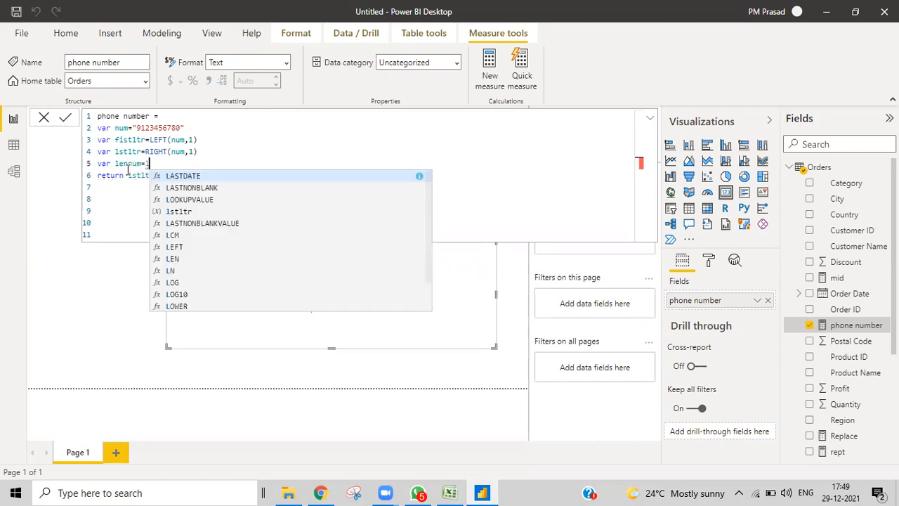
text(EN(num)
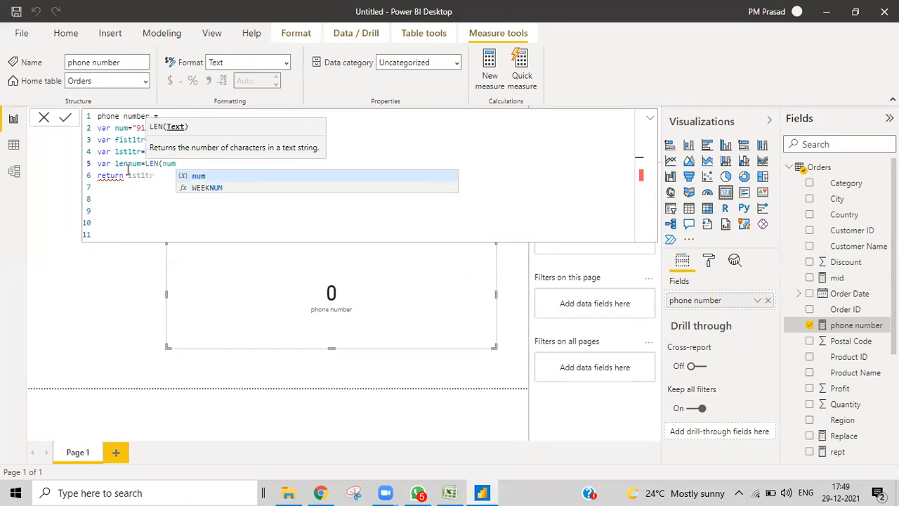
text())
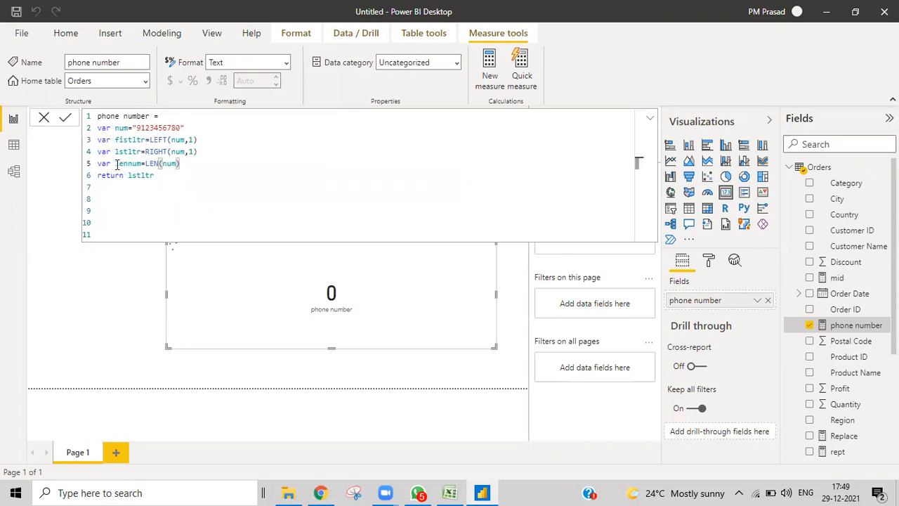
double_click(142, 163)
key(ctrl+c)
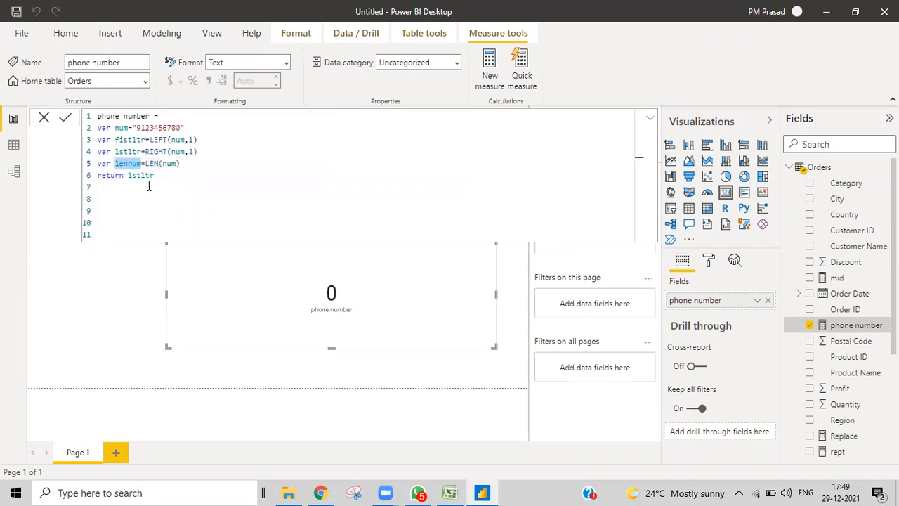
drag(128, 176, 155, 177)
key(ctrl+v)
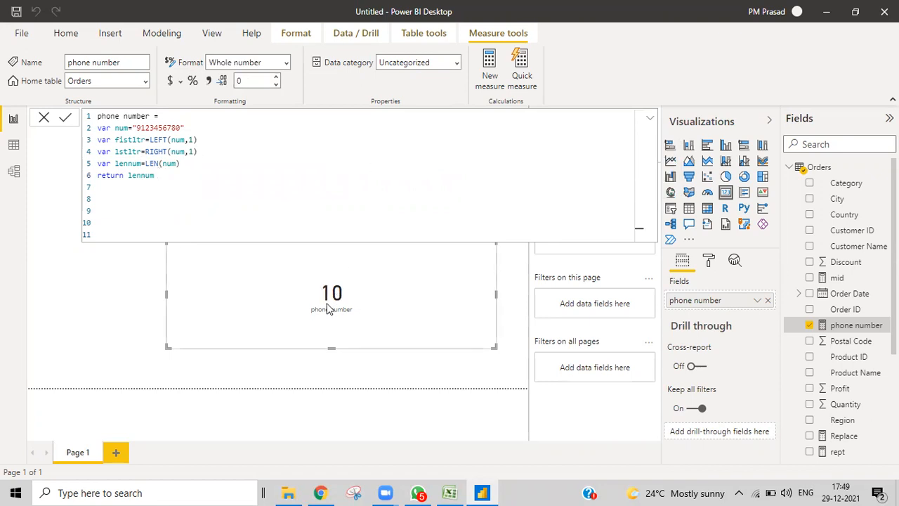
click(181, 166)
text(-2)
key(Return)
- Add the variable xrep = REPT("x",lennum) to the measure
text(var )
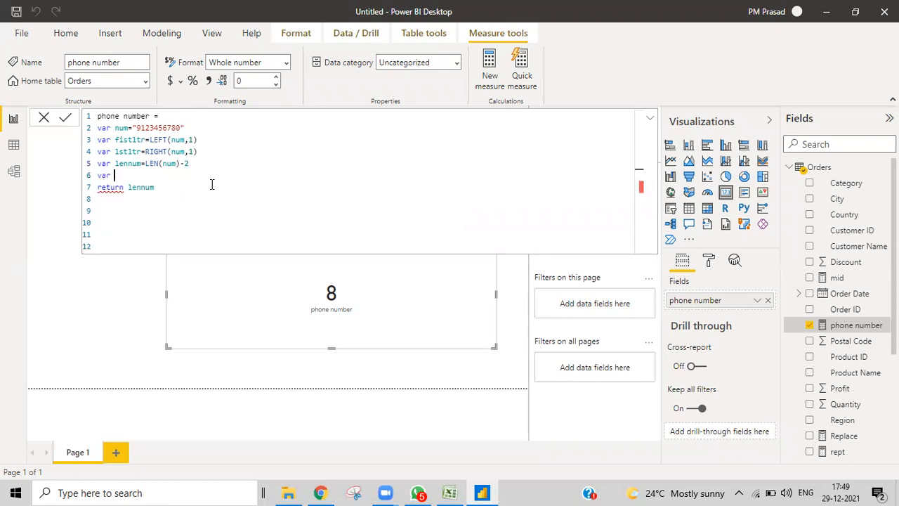
text(xrep=rept)
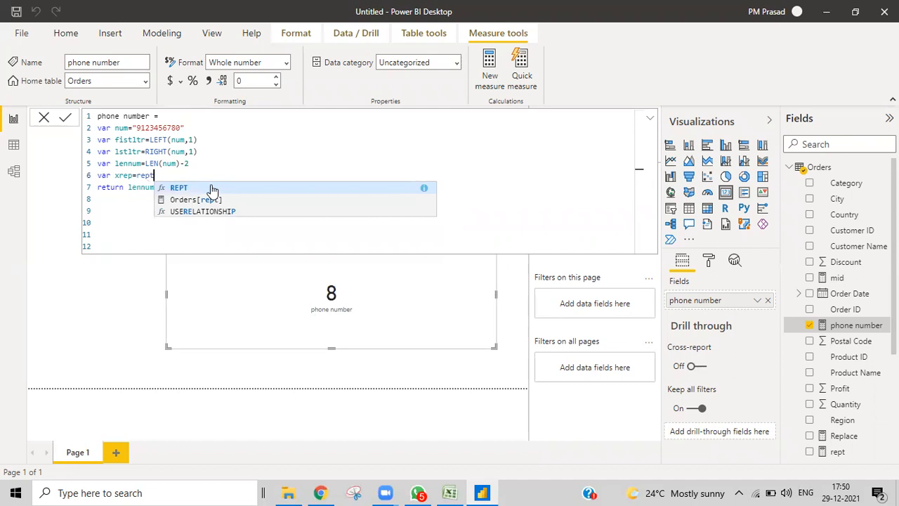
click(213, 189)
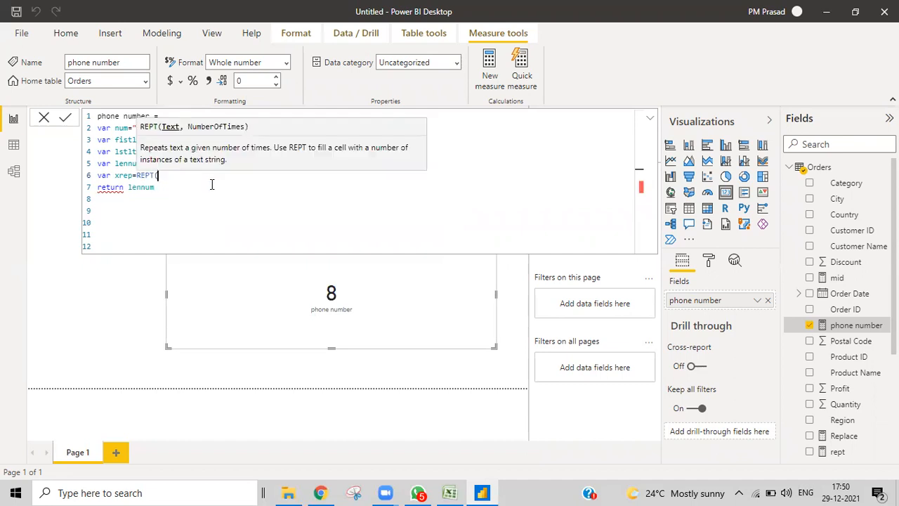
text("x",len)
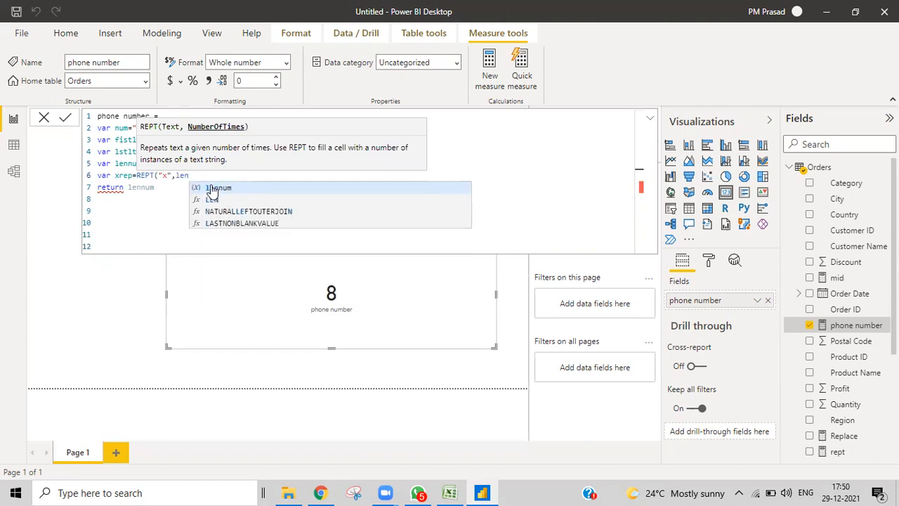
text(num)
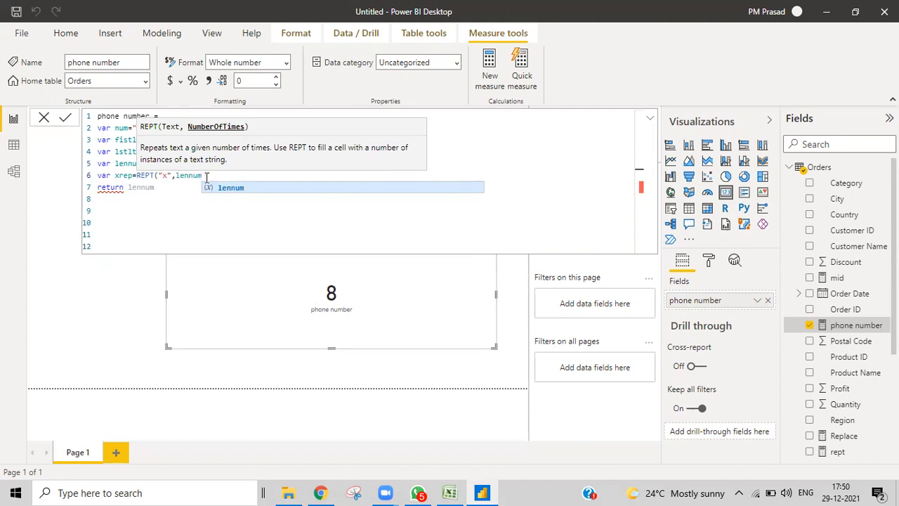
text())
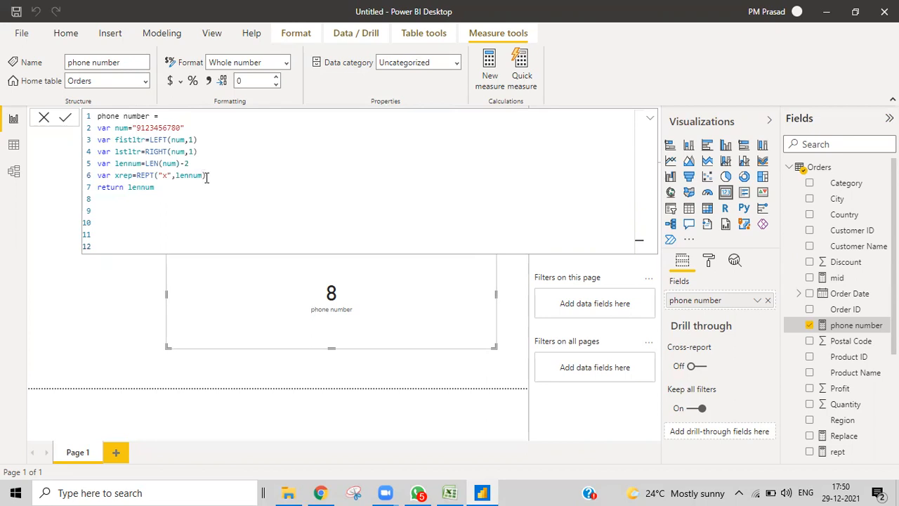
- Return xrep so the card shows eight x's, then clear xrep from the return line
double_click(118, 175)
key(ctrl+c)
drag(130, 186, 160, 188)
key(ctrl+v)
key(Return)
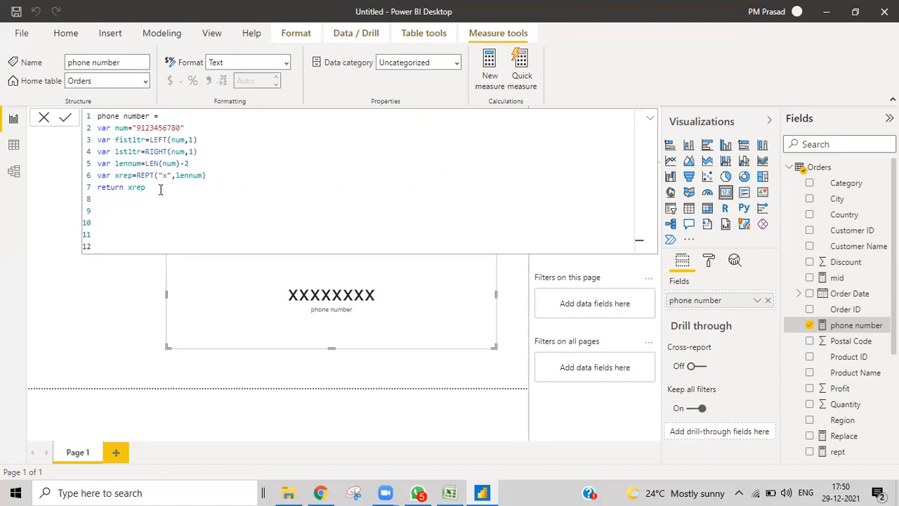
mouse_move(146, 187)
mouse_down()
mouse_move(127, 187)
mouse_move(146, 189)
mouse_up()
key(BackSpace)
- Set the return to fistltr&xrep&lstltr so the card shows 9xxxxxxxx0
text(firs)
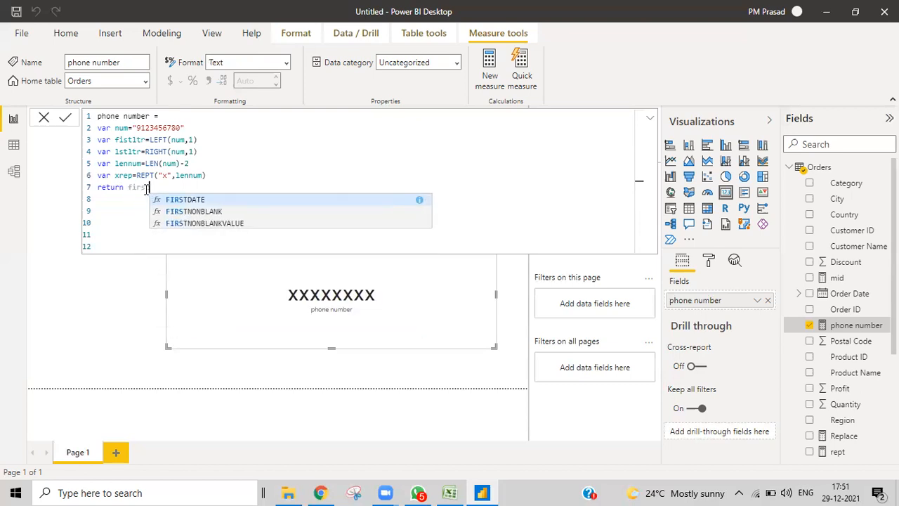
key(BackSpace)
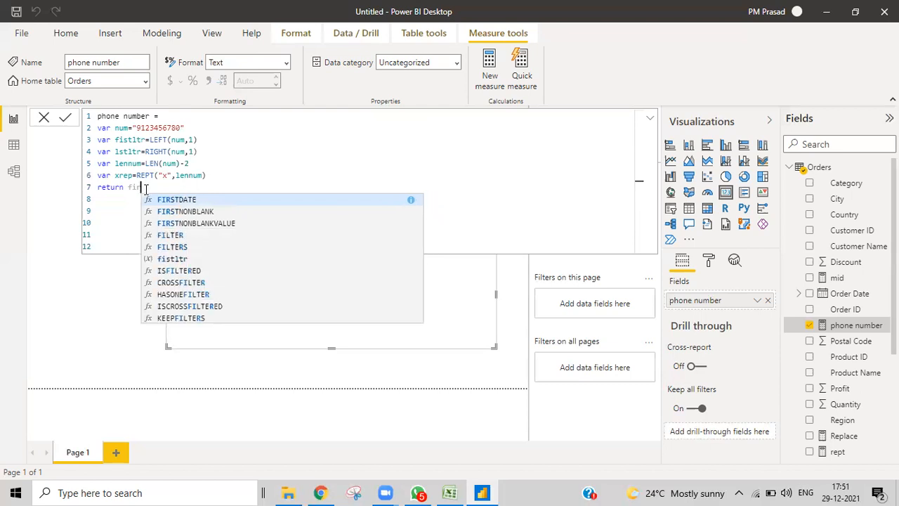
click(148, 260)
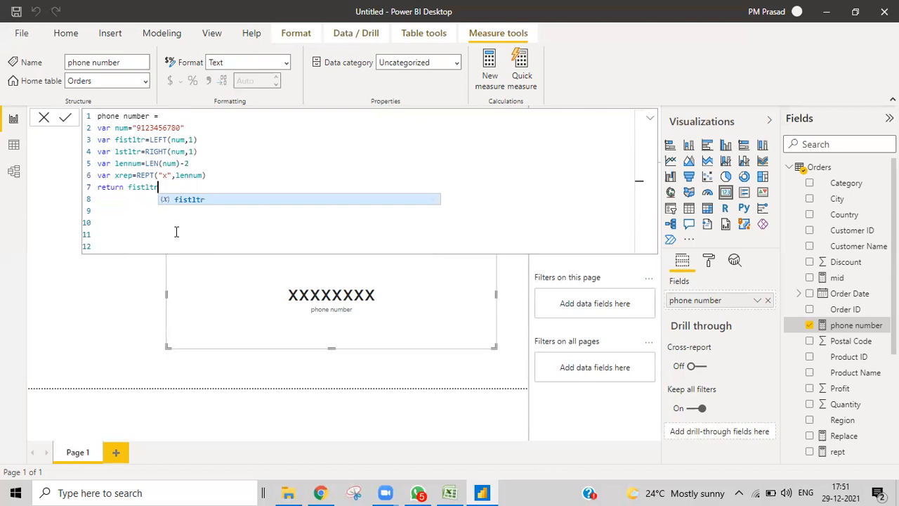
text(,)
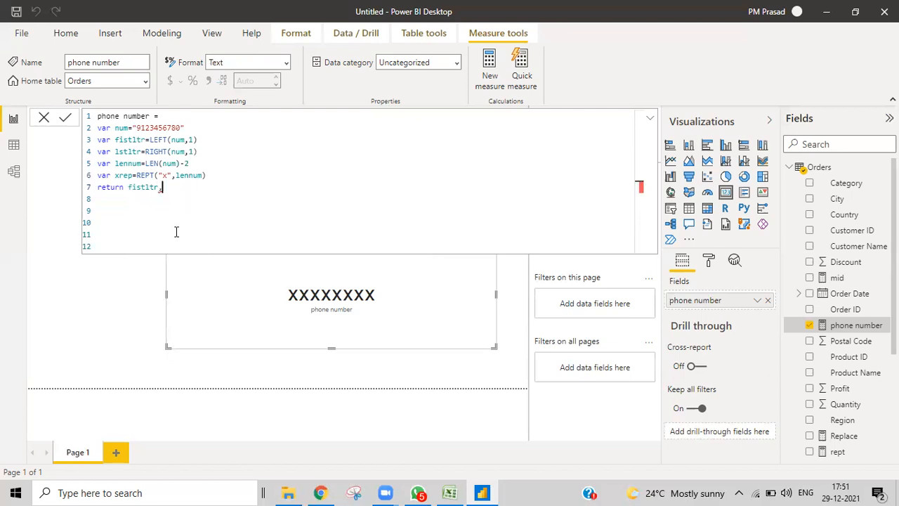
text(lst)
text(,)
key(BackSpace)
text(&xrep)
click(179, 188)
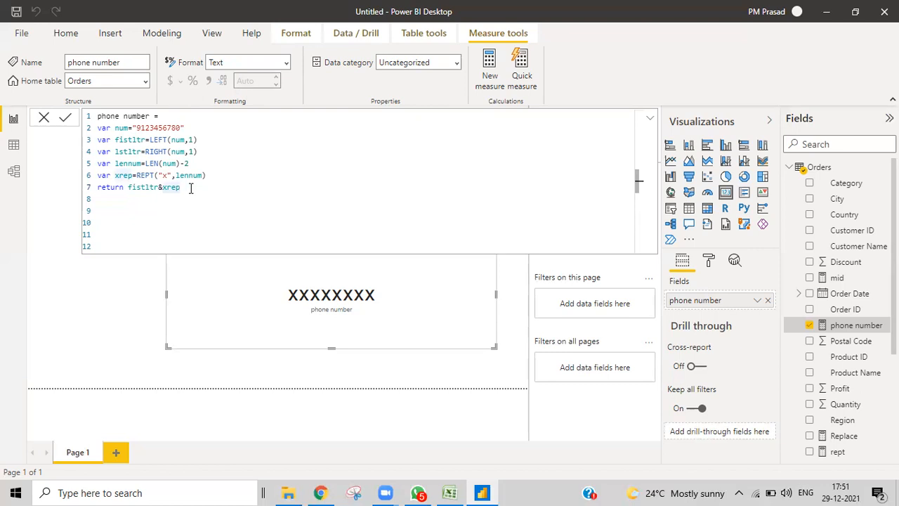
text(&)
text(lstltr)
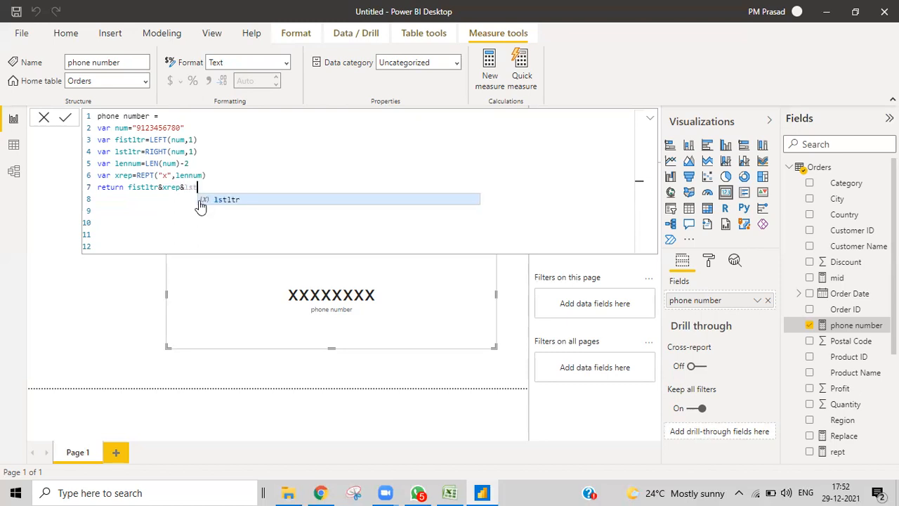
click(209, 221)
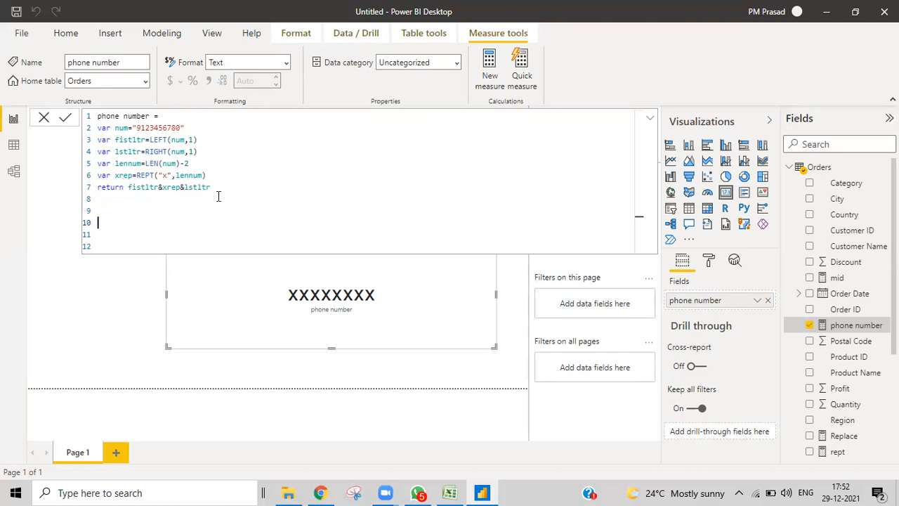
click(127, 188)
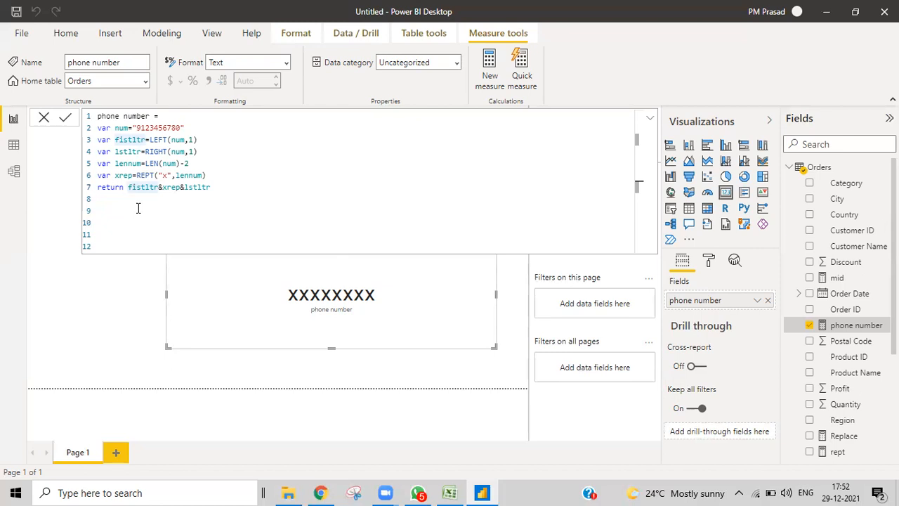
click(211, 187)
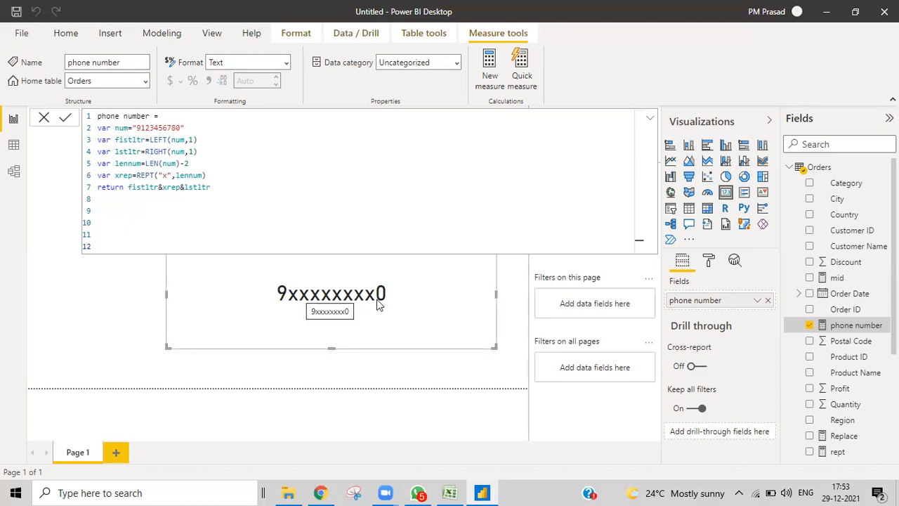
- Insert 'hhh' into the number to see eleven x's, then delete the letters again
click(158, 127)
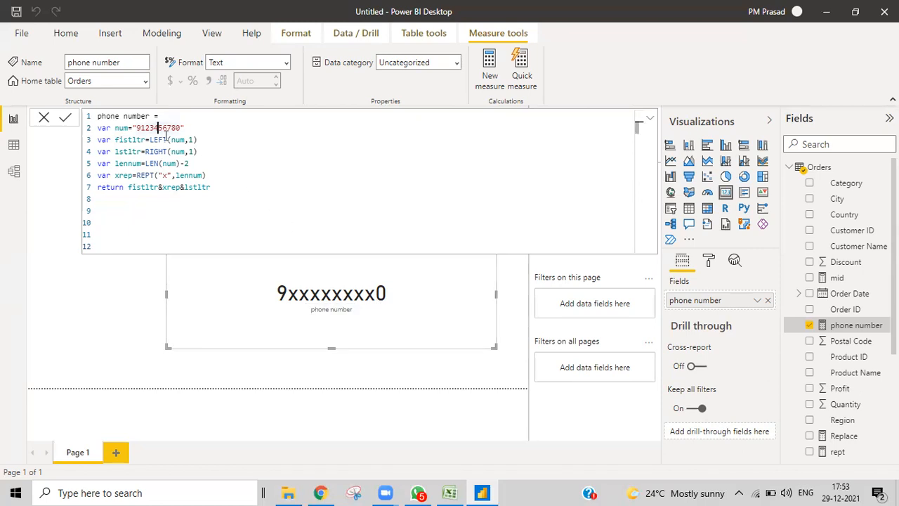
text(hhh)
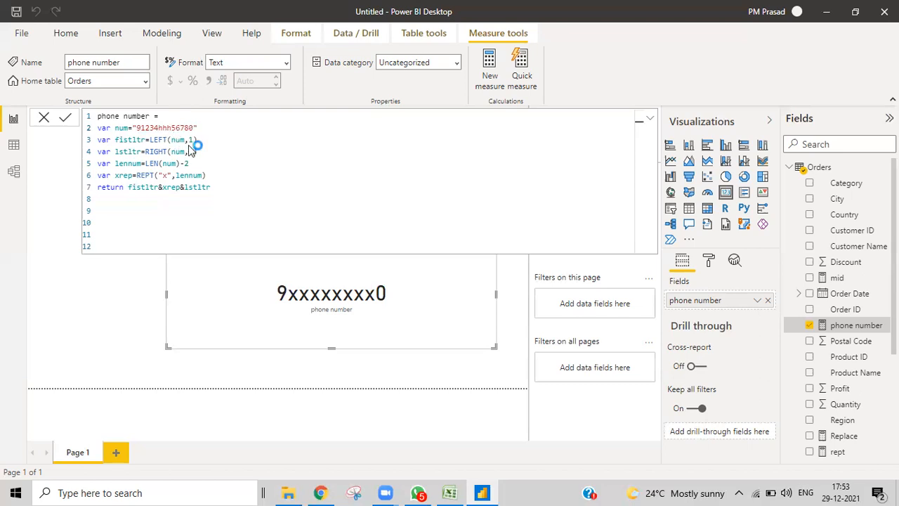
click(336, 304)
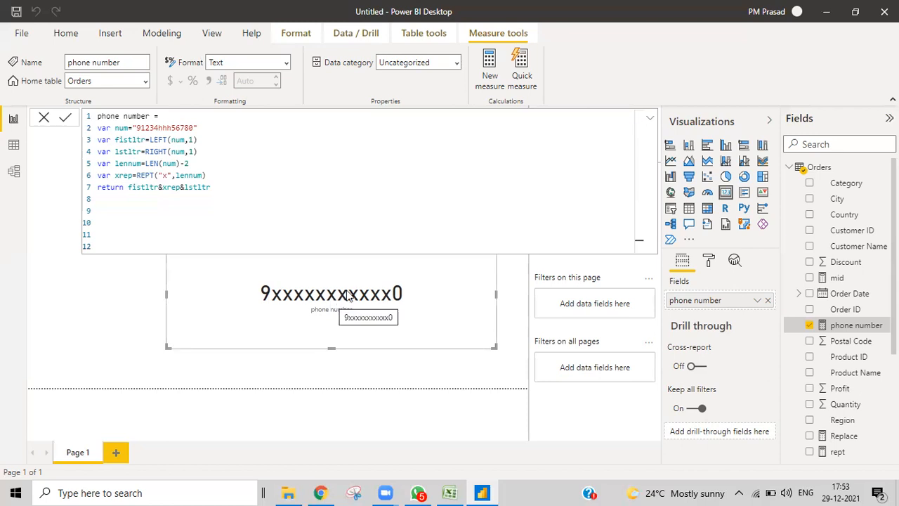
click(170, 130)
key(BackSpace)
key(BackSpace)
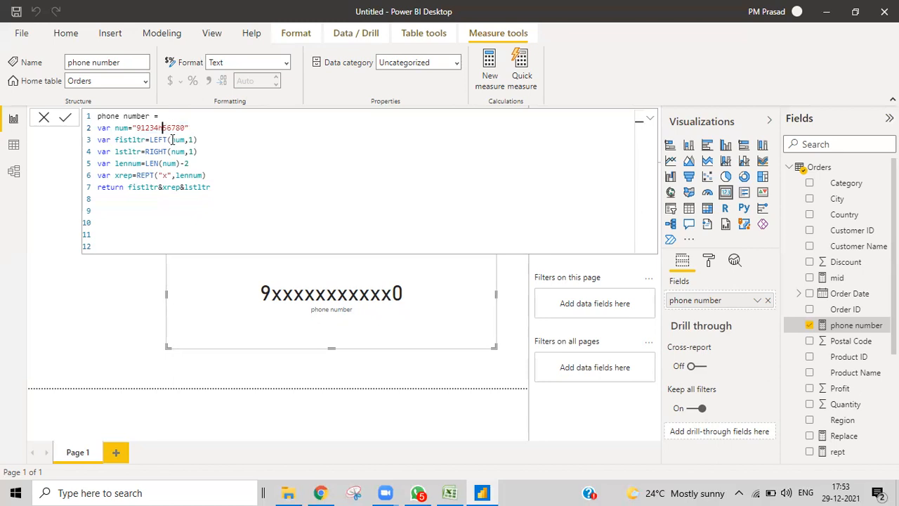